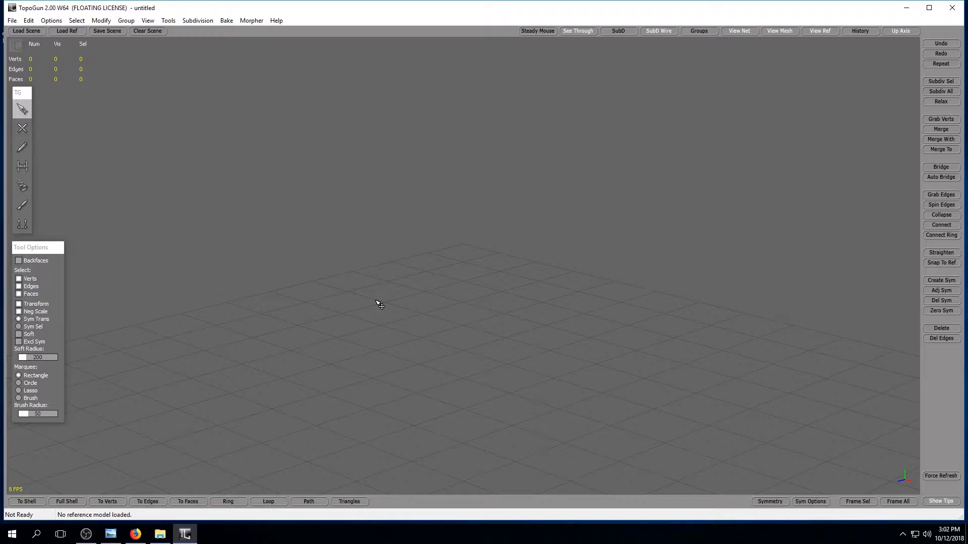
Load rigUnion_retopo.obj as the high-resolution reference mesh.
{"action": "left_click", "coordinate": [57, 30]}
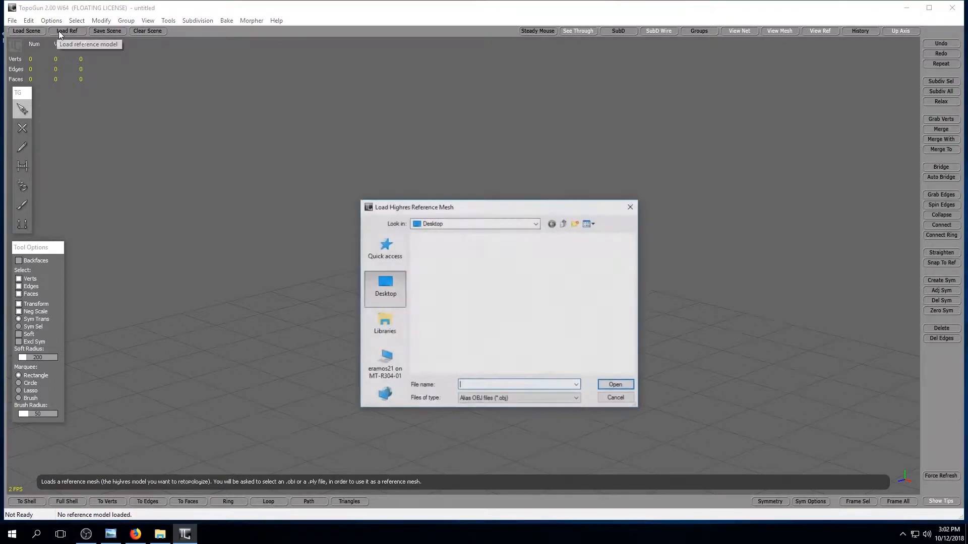
{"action": "scroll", "coordinate": [454, 328], "scroll_direction": "down", "scroll_amount": 5}
{"action": "left_click", "coordinate": [459, 308]}
{"action": "left_click", "coordinate": [615, 387]}
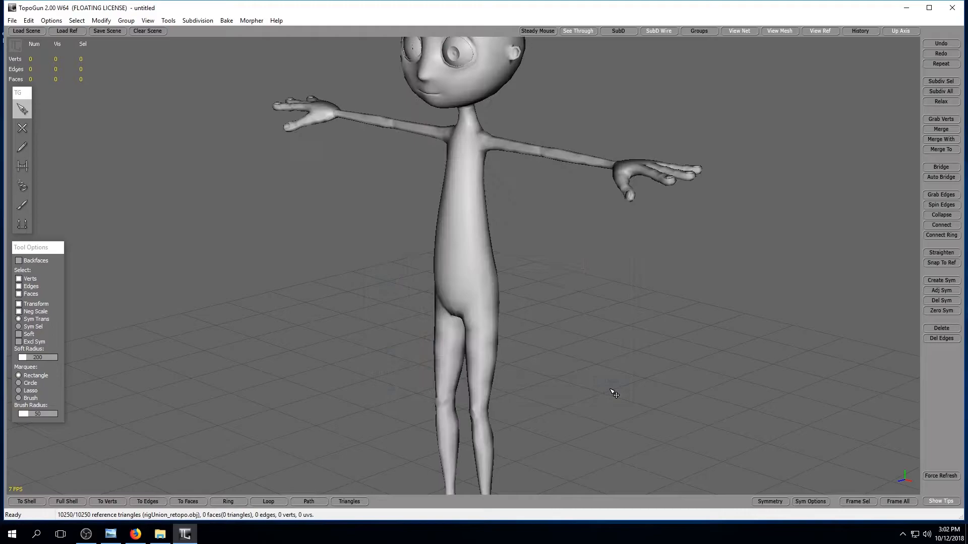
Examine the loaded character's head, arms and torso from several angles, finishing on a front view of the face.
{"action": "left_click_drag", "start_coordinate": [562, 366], "coordinate": [604, 365], "text": "alt"}
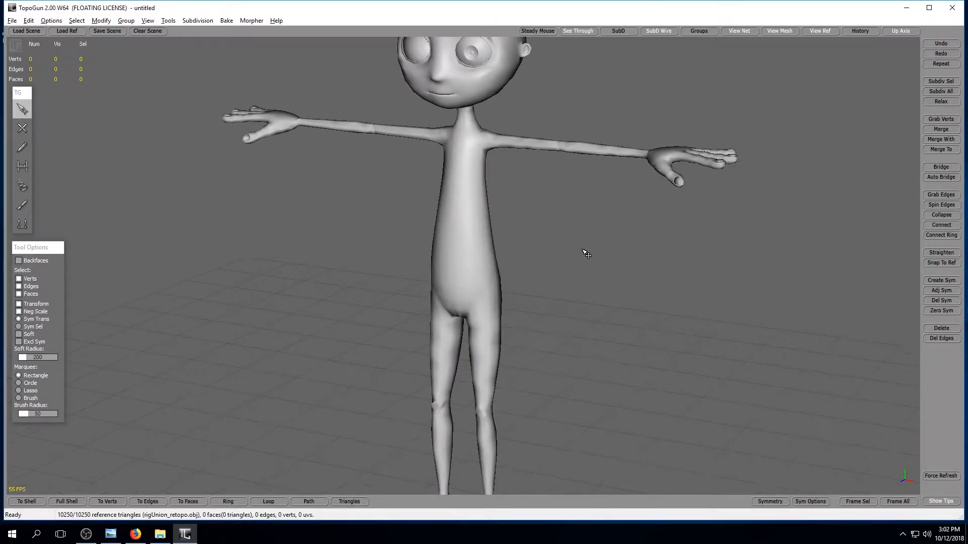
{"action": "middle_click_drag", "start_coordinate": [581, 240], "coordinate": [578, 294], "text": "alt"}
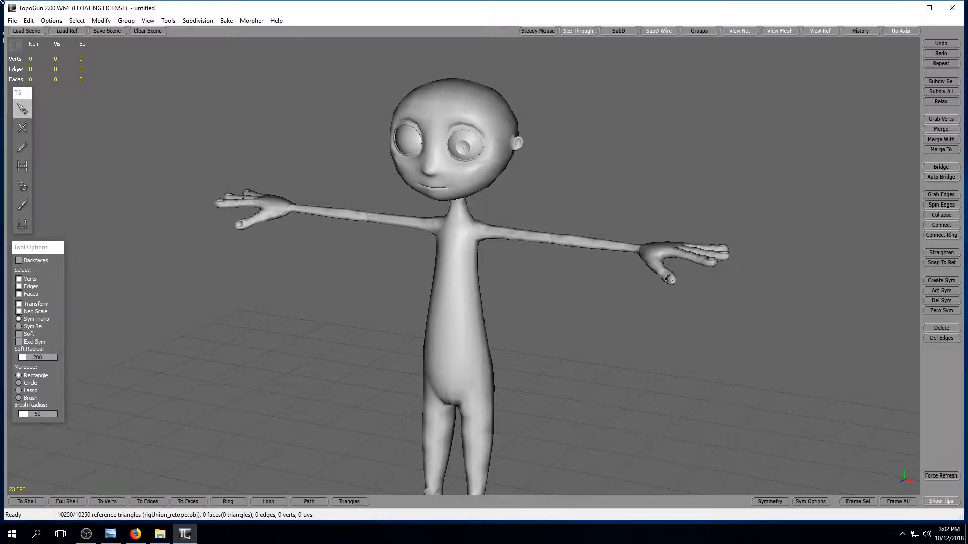
{"action": "right_click_drag", "start_coordinate": [458, 197], "coordinate": [561, 210], "text": "alt"}
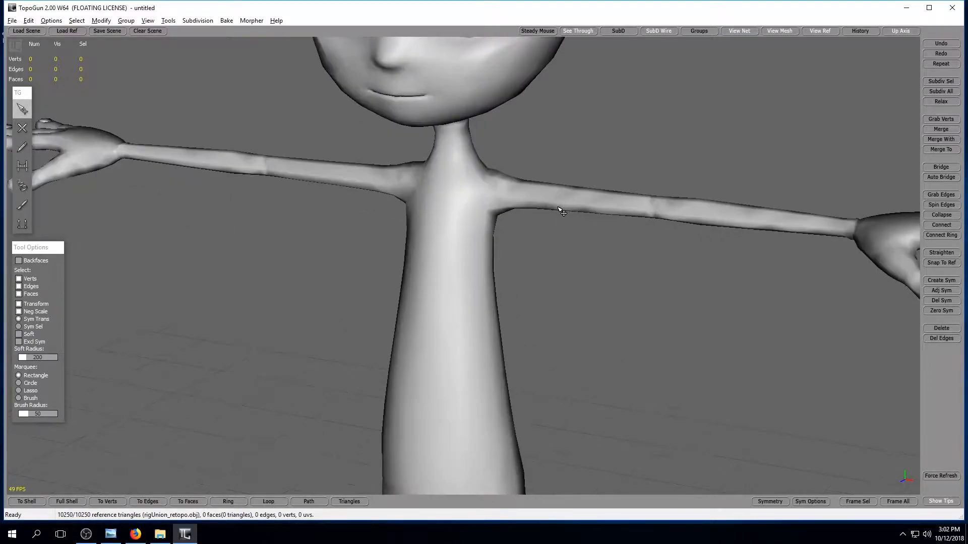
{"action": "middle_click_drag", "start_coordinate": [562, 210], "coordinate": [605, 259], "text": "alt"}
{"action": "left_click_drag", "start_coordinate": [604, 259], "coordinate": [620, 244], "text": "alt"}
{"action": "middle_click_drag", "start_coordinate": [620, 244], "coordinate": [585, 250], "text": "alt"}
{"action": "right_click_drag", "start_coordinate": [587, 253], "coordinate": [555, 243], "text": "alt"}
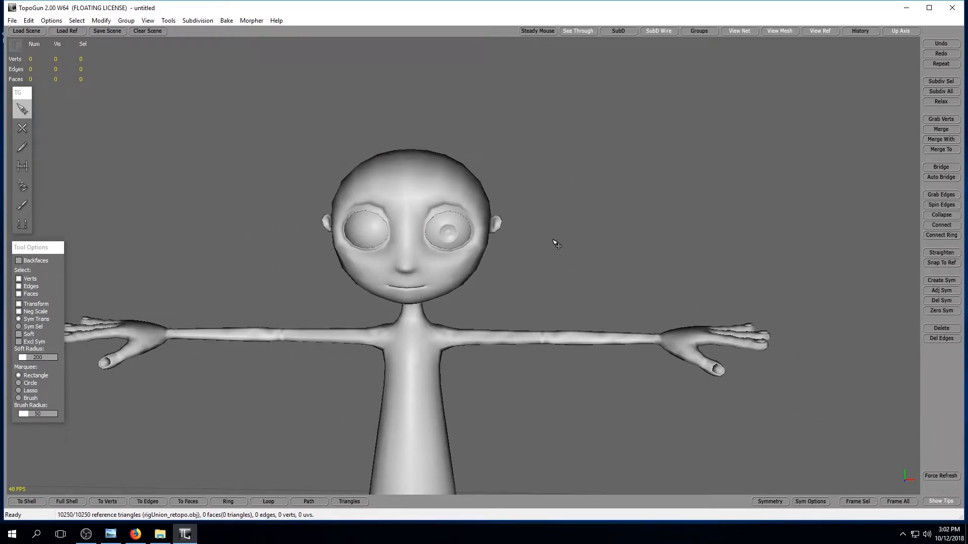
Draw a five-vertex vertical edge line down the middle of the face from the forehead to just below the nose with SimpleCreate.
{"action": "left_click", "coordinate": [22, 128]}
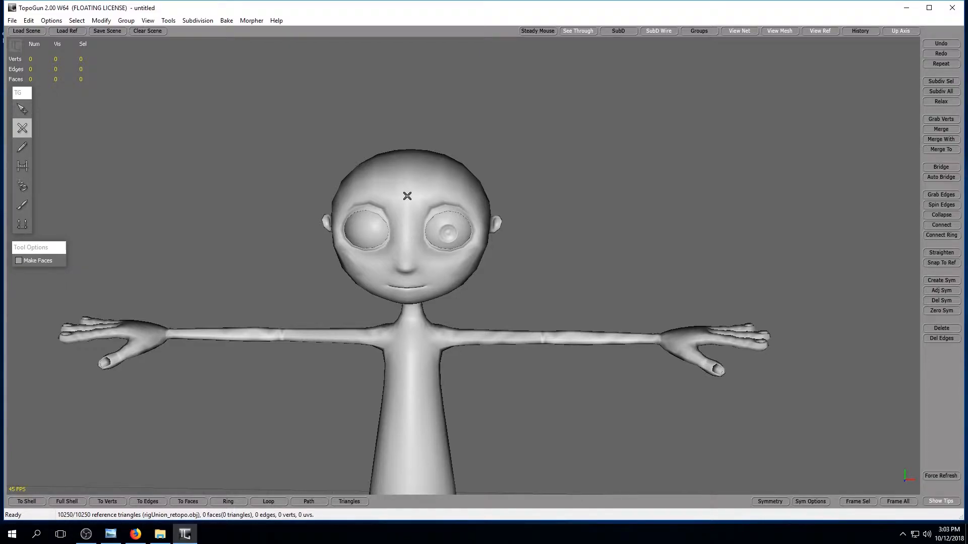
{"action": "right_click_drag", "start_coordinate": [407, 197], "coordinate": [426, 199], "text": "alt"}
{"action": "middle_click_drag", "start_coordinate": [425, 198], "coordinate": [432, 181], "text": "alt"}
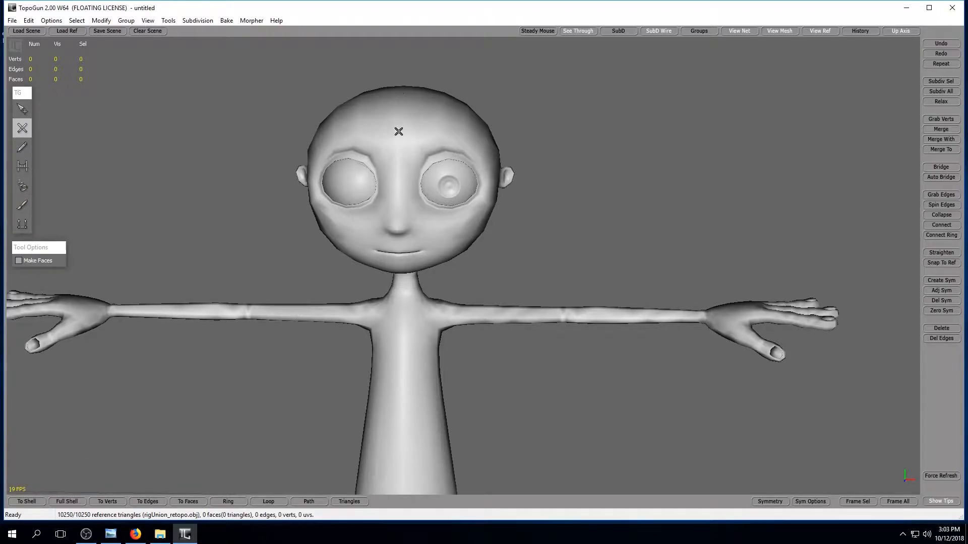
{"action": "left_click", "coordinate": [397, 114]}
{"action": "left_click", "coordinate": [397, 153]}
{"action": "left_click", "coordinate": [399, 198]}
{"action": "left_click", "coordinate": [395, 226]}
{"action": "left_click", "coordinate": [398, 237]}
{"action": "left_click_drag", "start_coordinate": [502, 249], "coordinate": [509, 243], "text": "alt"}
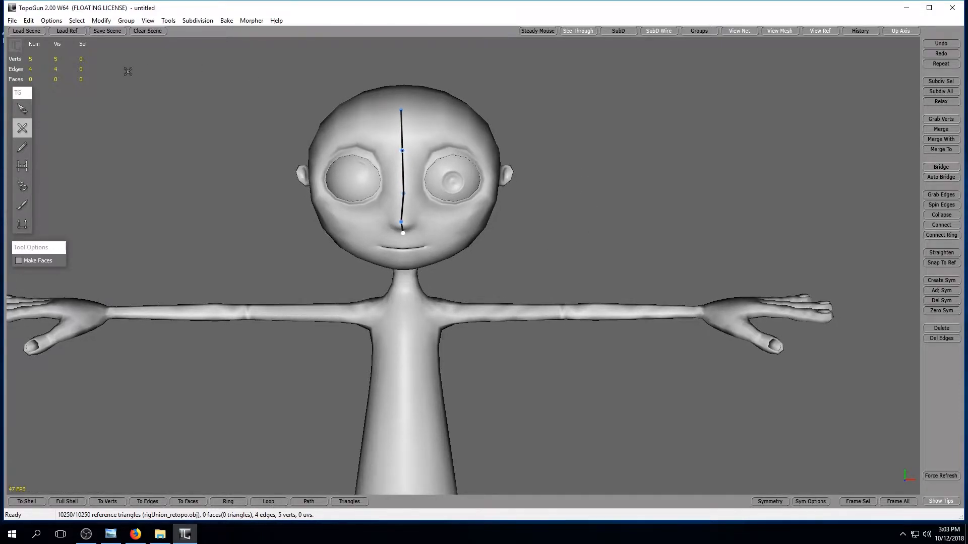
Select the whole centre line on the face and project its vertices onto the symmetry plane with Zero Symmetry.
{"action": "left_click", "coordinate": [23, 109]}
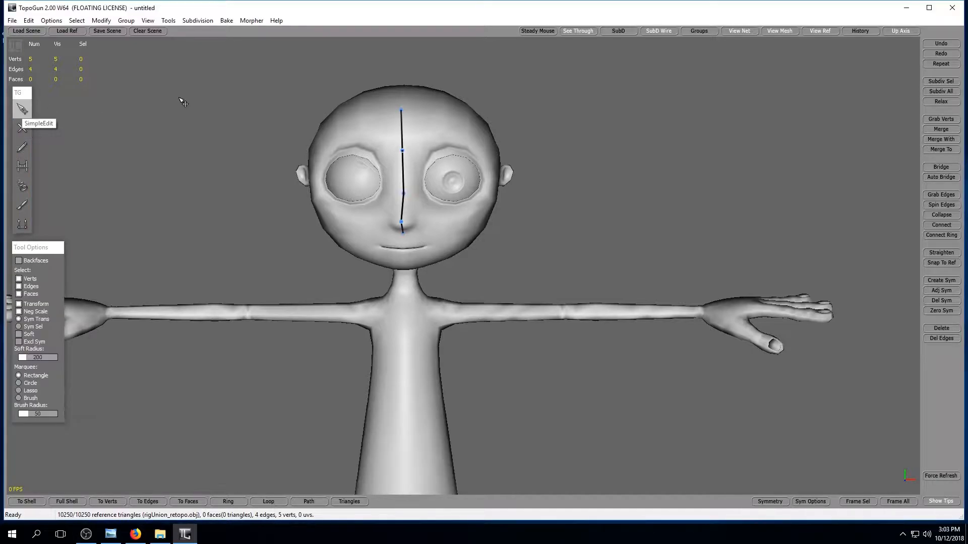
{"action": "left_click_drag", "start_coordinate": [383, 89], "coordinate": [448, 248]}
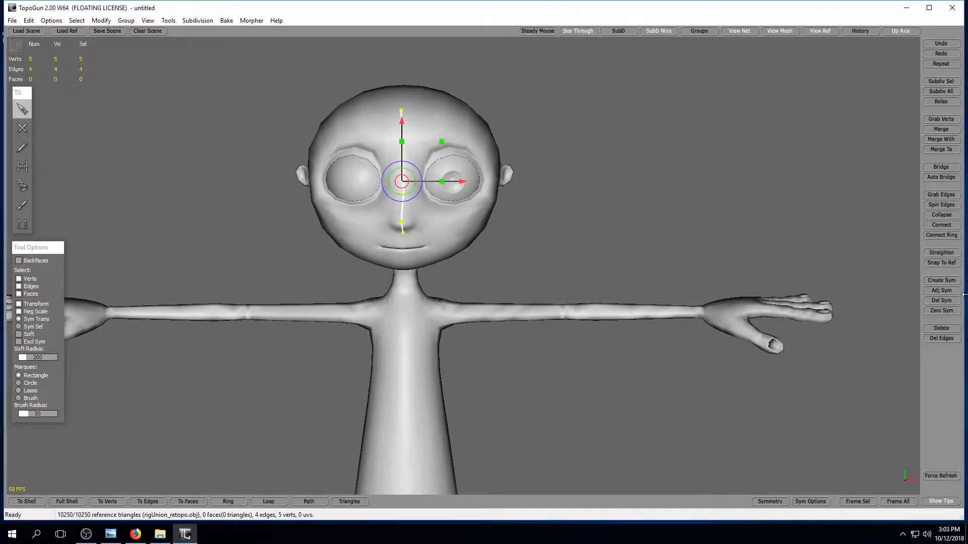
{"action": "left_click", "coordinate": [941, 311]}
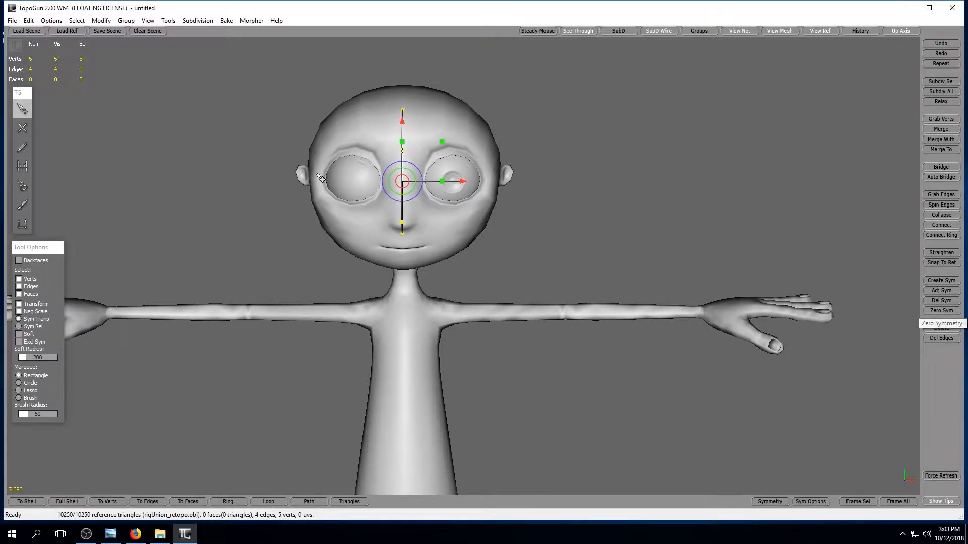
Draw a five-vertex edge chain over the upper rim of the character's left eye, from the inner to the outer corner.
{"action": "left_click", "coordinate": [22, 128]}
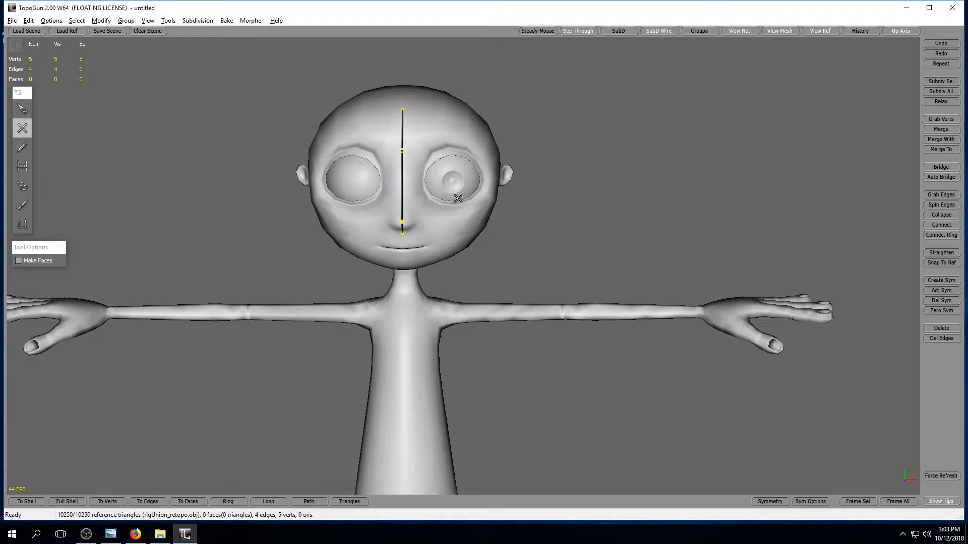
{"action": "scroll", "coordinate": [457, 198], "scroll_direction": "up", "scroll_amount": 6}
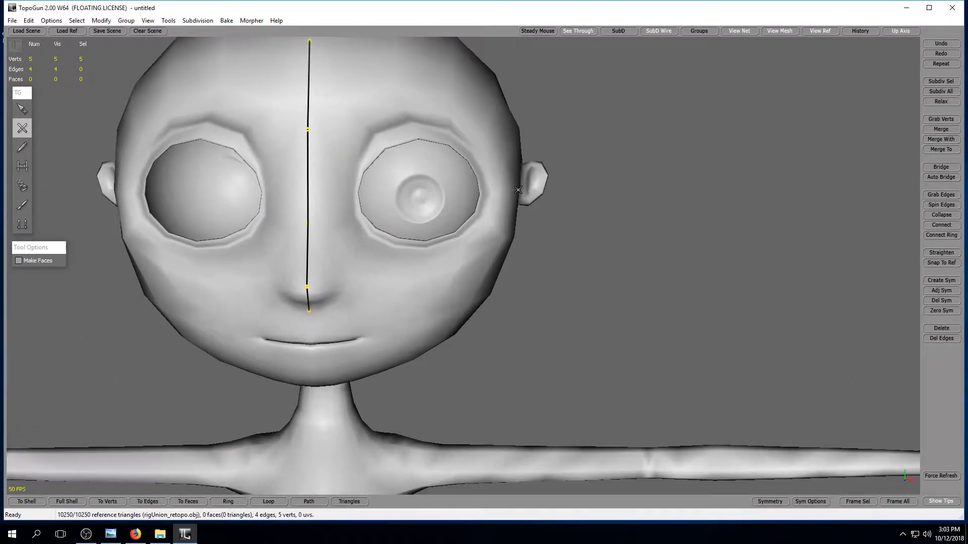
{"action": "left_click", "coordinate": [356, 181]}
{"action": "left_click", "coordinate": [381, 149]}
{"action": "left_click", "coordinate": [420, 134]}
{"action": "left_click", "coordinate": [476, 156]}
{"action": "left_click", "coordinate": [486, 193]}
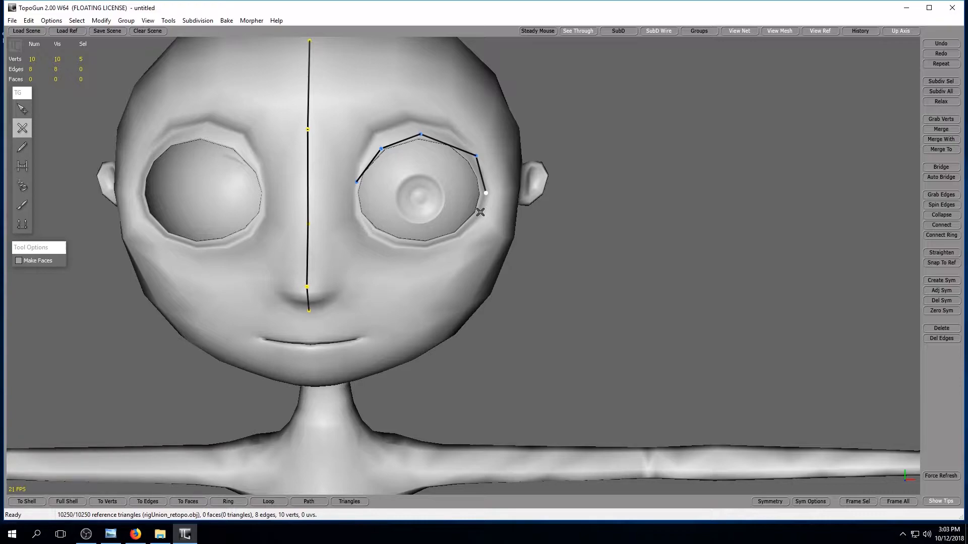
Continue the chain with four vertices along the left eye's lower rim and bridge the remaining gap to close the loop.
{"action": "left_click", "coordinate": [475, 224]}
{"action": "left_click", "coordinate": [439, 246]}
{"action": "left_click", "coordinate": [381, 242]}
{"action": "left_click", "coordinate": [356, 215]}
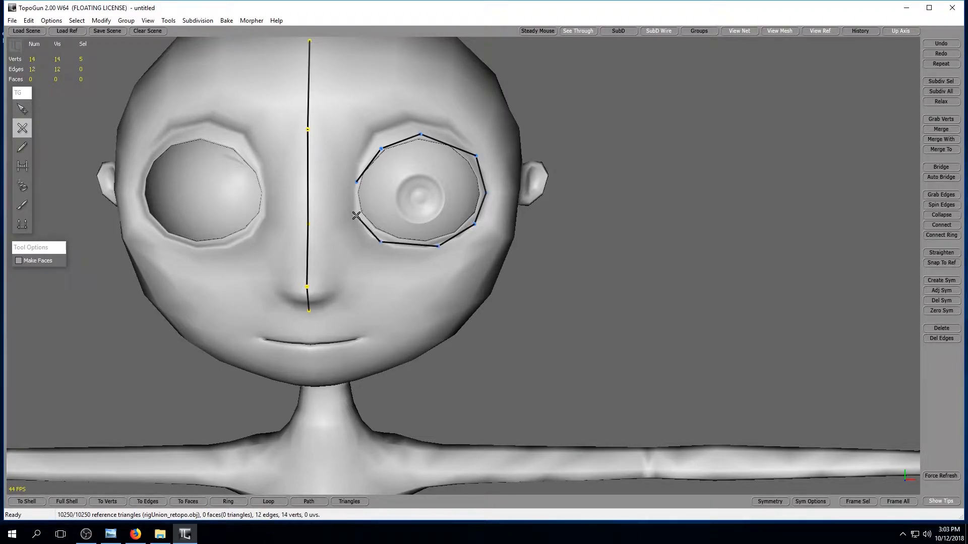
{"action": "left_click", "coordinate": [22, 166]}
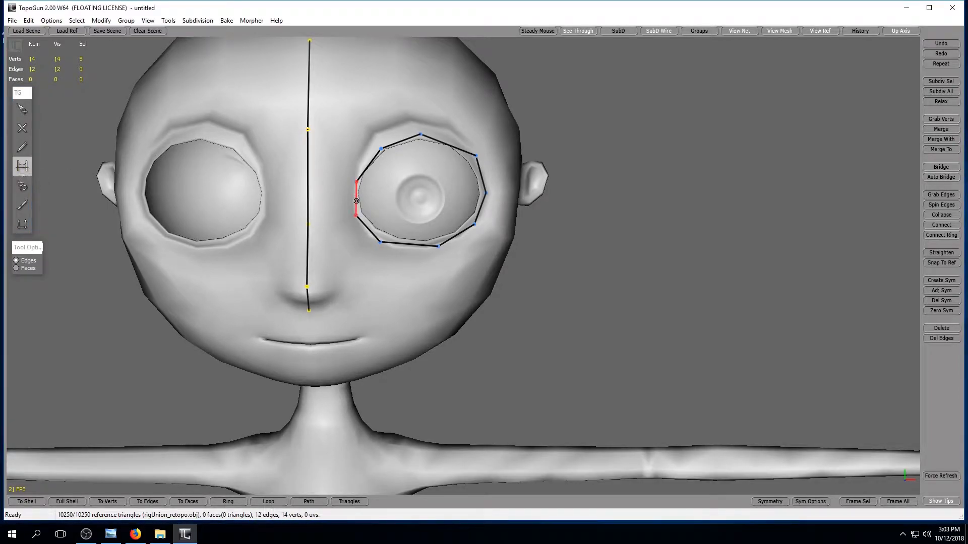
{"action": "left_click", "coordinate": [356, 201]}
Extrude the left eye loop's lower edge down the cheek in Crawl mode to form one quad, undoing the extra extrusion.
{"action": "left_click", "coordinate": [22, 224]}
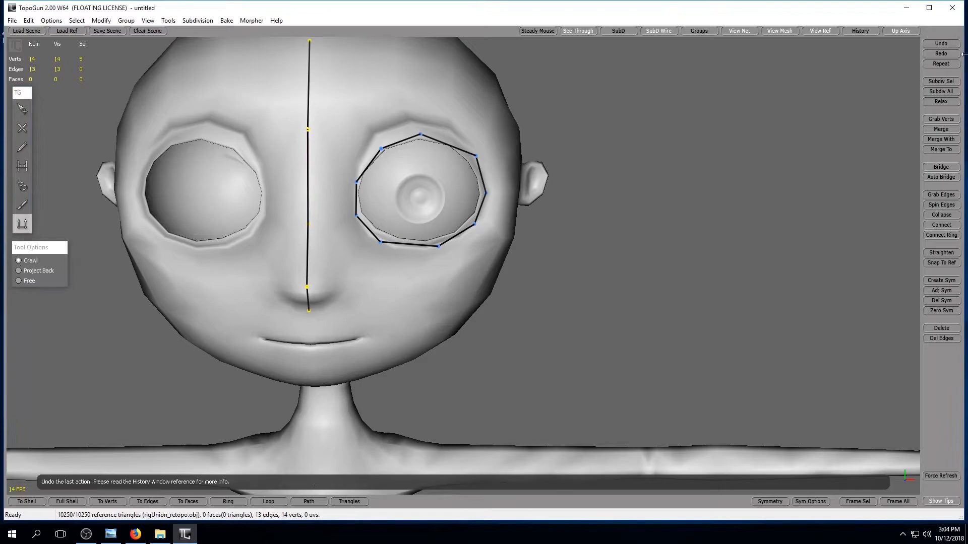
{"action": "left_click", "coordinate": [410, 245]}
{"action": "left_click_drag", "start_coordinate": [409, 222], "coordinate": [408, 310]}
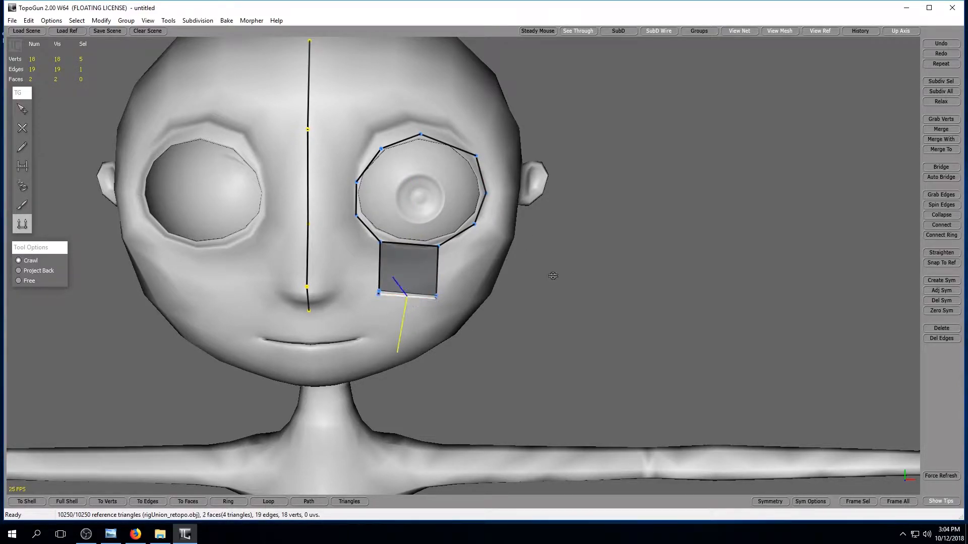
{"action": "key", "text": "ctrl+z"}
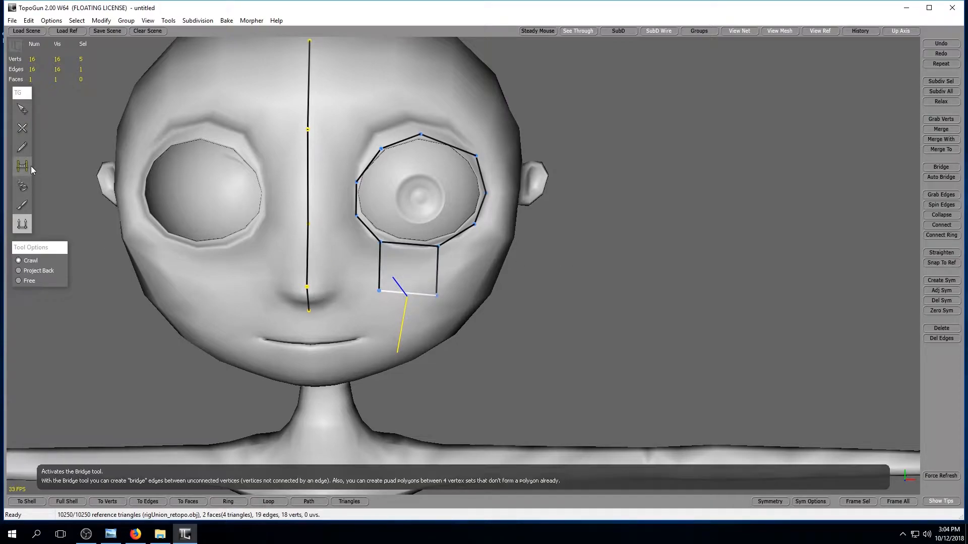
Delete the side edges of the quad below the left eye together with the face's centre line, keeping the quad's lower edge.
{"action": "left_click", "coordinate": [22, 108]}
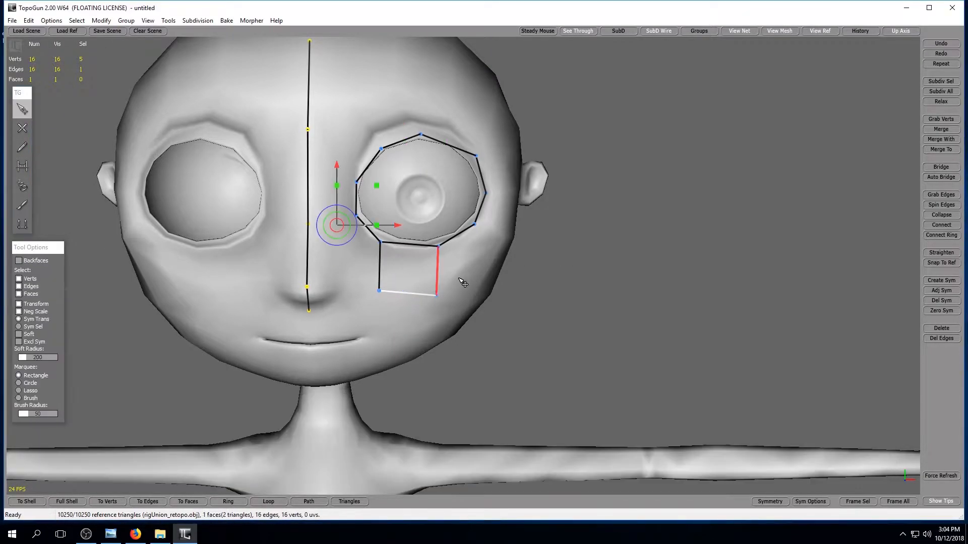
{"action": "right_click", "coordinate": [397, 291]}
{"action": "left_click", "coordinate": [386, 269]}
{"action": "left_click", "coordinate": [436, 283]}
{"action": "key", "text": "Delete"}
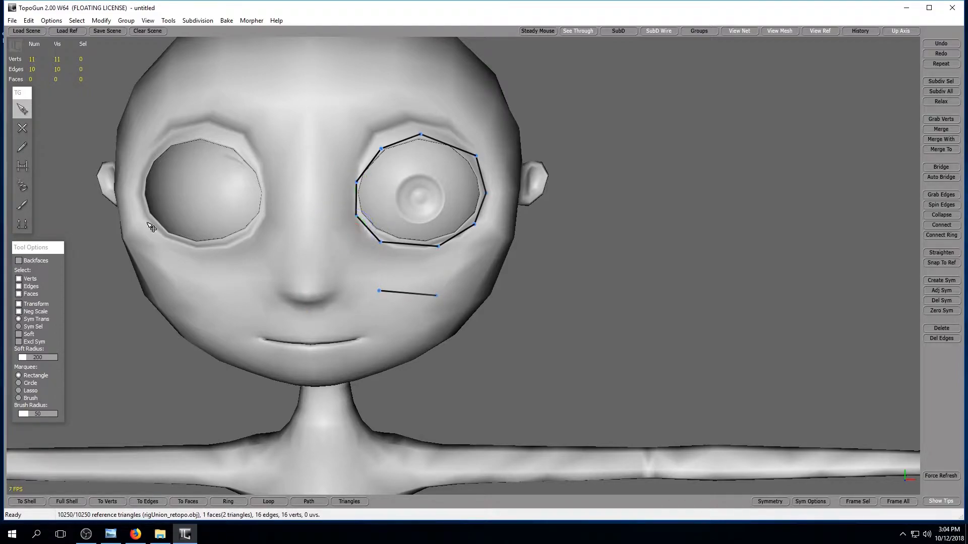
Bridge both ends of the eye loop's lower edge to the loose edge below it to rebuild the quad.
{"action": "left_click", "coordinate": [22, 165]}
{"action": "left_click", "coordinate": [384, 275]}
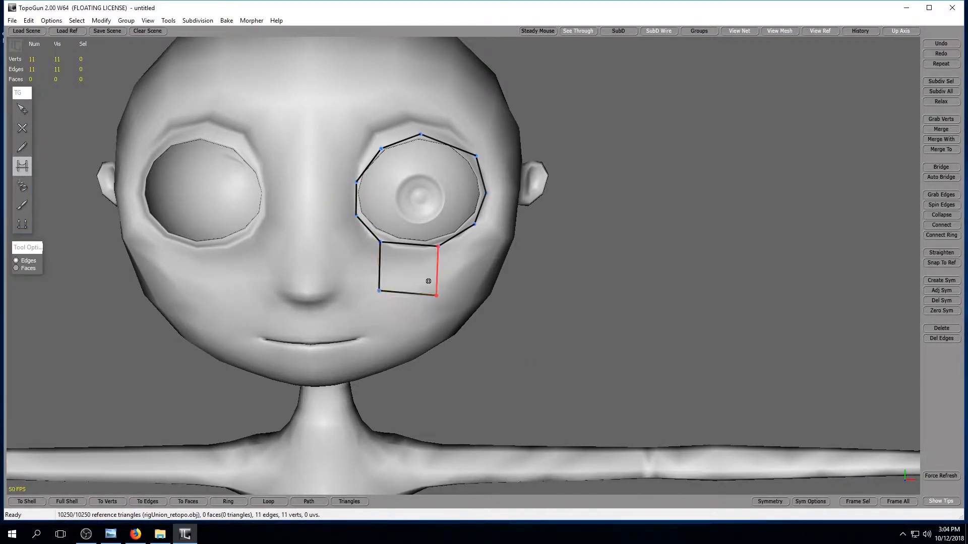
{"action": "left_click", "coordinate": [434, 272]}
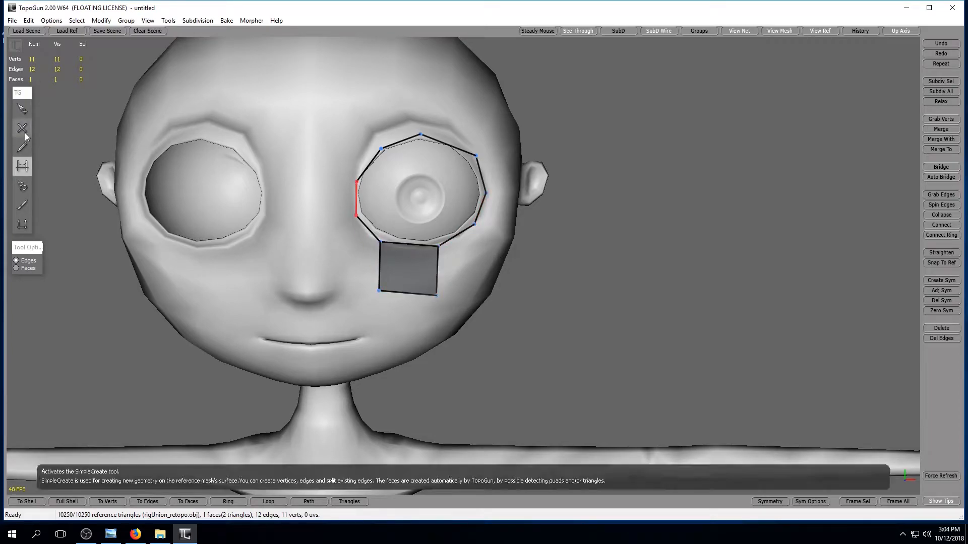
Move the two lower vertices of the quad up so that it forms a narrow strip under the left eye.
{"action": "left_click", "coordinate": [23, 110]}
{"action": "left_click", "coordinate": [26, 114]}
{"action": "left_click_drag", "start_coordinate": [378, 291], "coordinate": [387, 267]}
{"action": "left_click", "coordinate": [437, 296]}
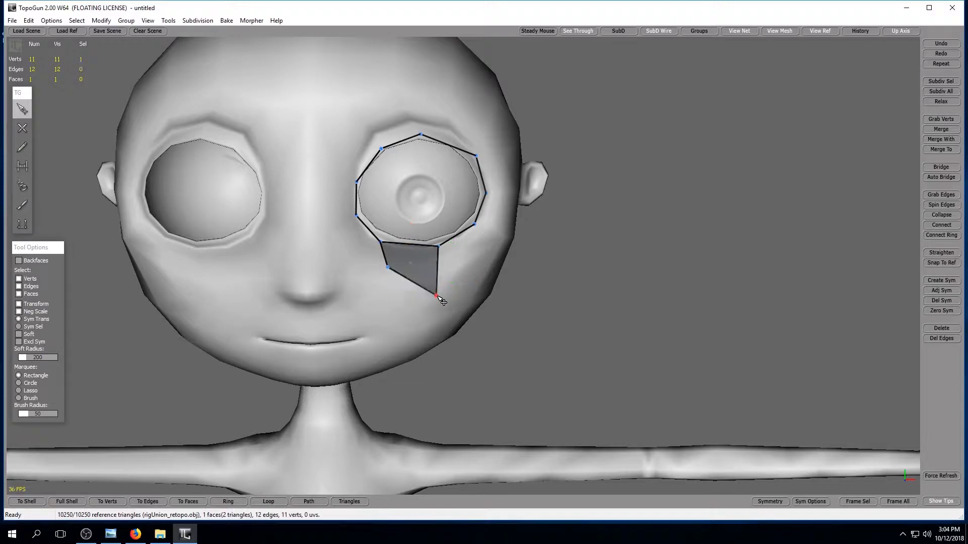
{"action": "left_click_drag", "start_coordinate": [438, 296], "coordinate": [441, 266]}
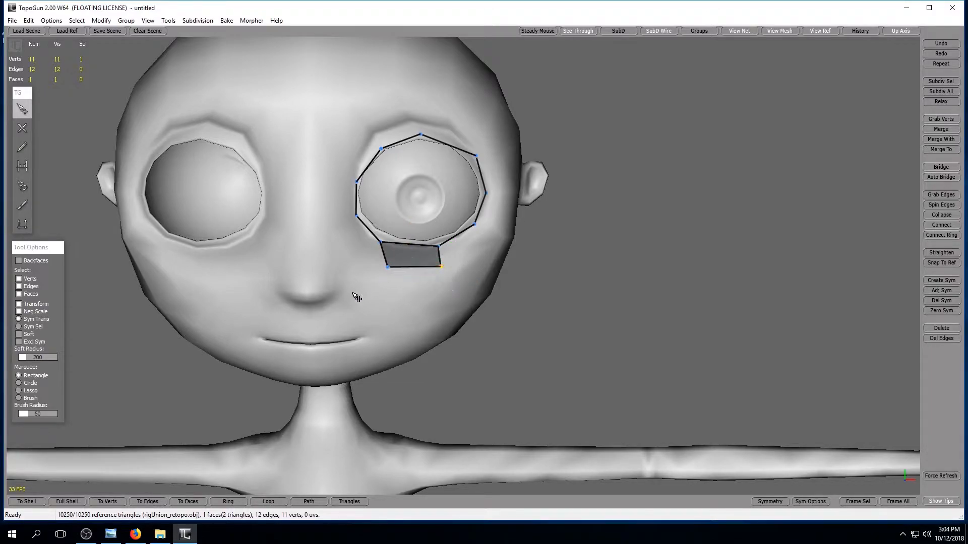
Draw a four-vertex outer edge chain around the left eye, from below its outer corner up to above the brow.
{"action": "middle_click_drag", "start_coordinate": [608, 298], "coordinate": [518, 297]}
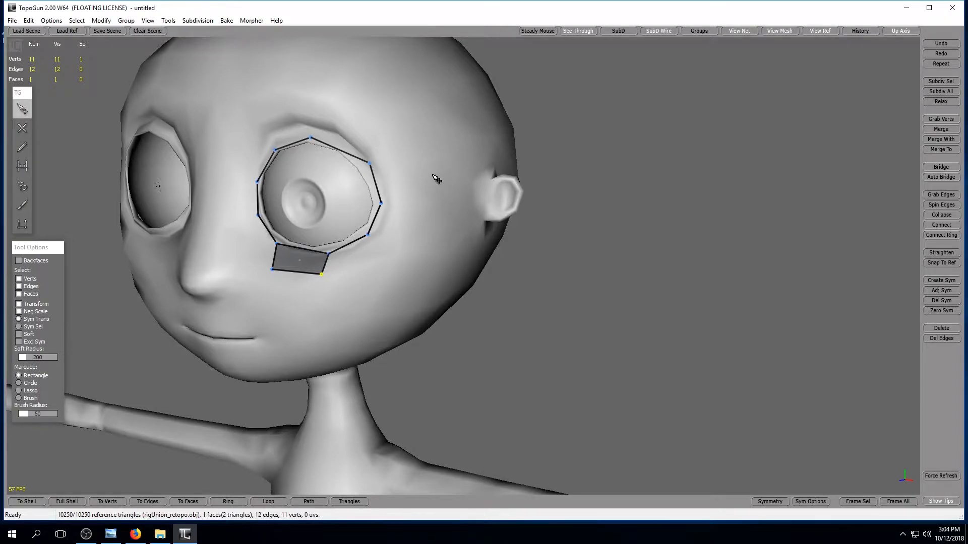
{"action": "middle_click_drag", "start_coordinate": [342, 277], "coordinate": [353, 276]}
{"action": "left_click", "coordinate": [23, 133]}
{"action": "left_click", "coordinate": [23, 133]}
{"action": "left_click", "coordinate": [421, 221]}
{"action": "left_click", "coordinate": [414, 158]}
{"action": "left_click", "coordinate": [349, 114]}
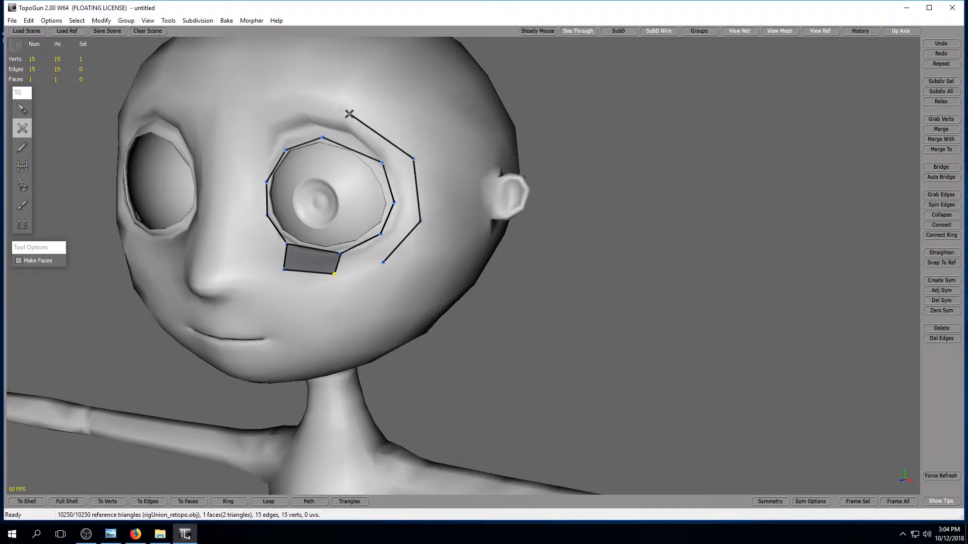
Continue the outer chain with four vertices past the brow and down the nose side, joining it to the quad below the eye.
{"action": "middle_click_drag", "start_coordinate": [309, 129], "coordinate": [334, 101]}
{"action": "left_click", "coordinate": [315, 123]}
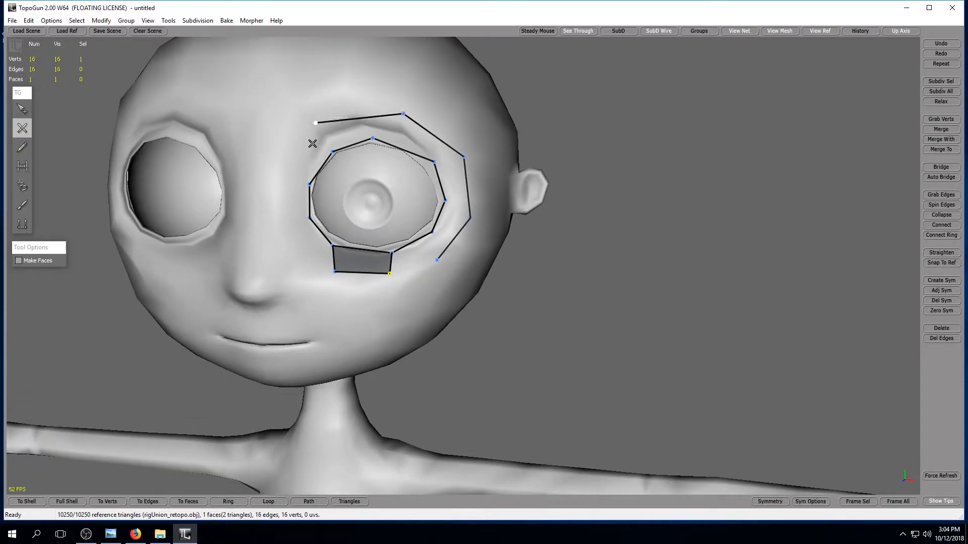
{"action": "left_click", "coordinate": [286, 171]}
{"action": "left_click", "coordinate": [281, 218]}
{"action": "left_click", "coordinate": [317, 265]}
Bridge the inner loop to the outer chain at the eye's inner corner and move the chain's lower end vertex toward the nose.
{"action": "left_click", "coordinate": [23, 165]}
{"action": "left_click", "coordinate": [293, 228]}
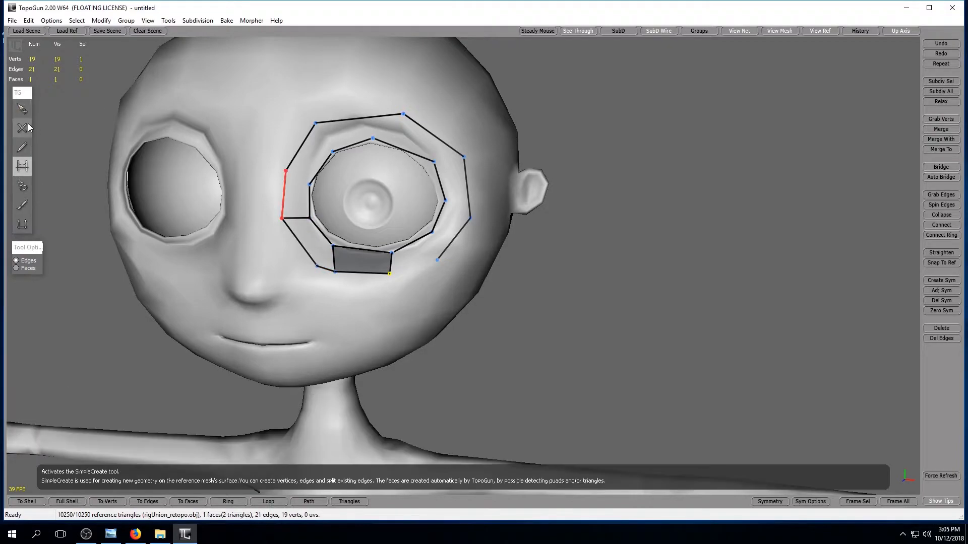
{"action": "left_click", "coordinate": [22, 109]}
{"action": "left_click_drag", "start_coordinate": [317, 266], "coordinate": [297, 265]}
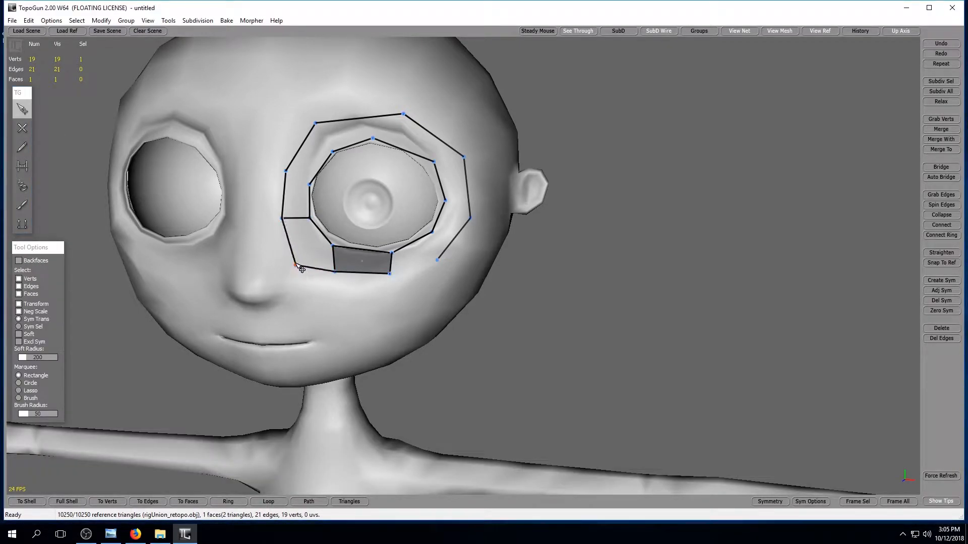
Delete the edge linking the outer chain's lower end vertex to the quad, then shift that vertex slightly toward the quad and select it.
{"action": "left_click", "coordinate": [23, 169]}
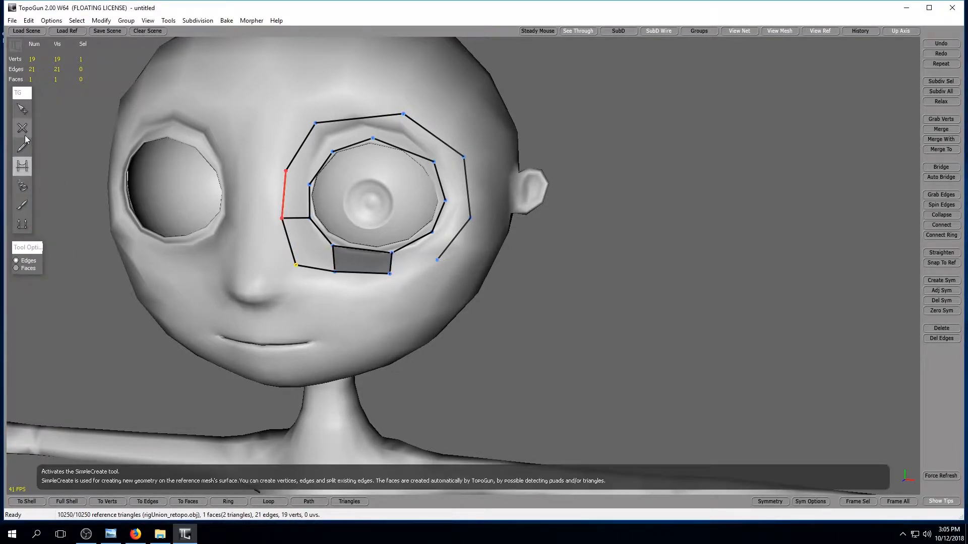
{"action": "left_click", "coordinate": [22, 109]}
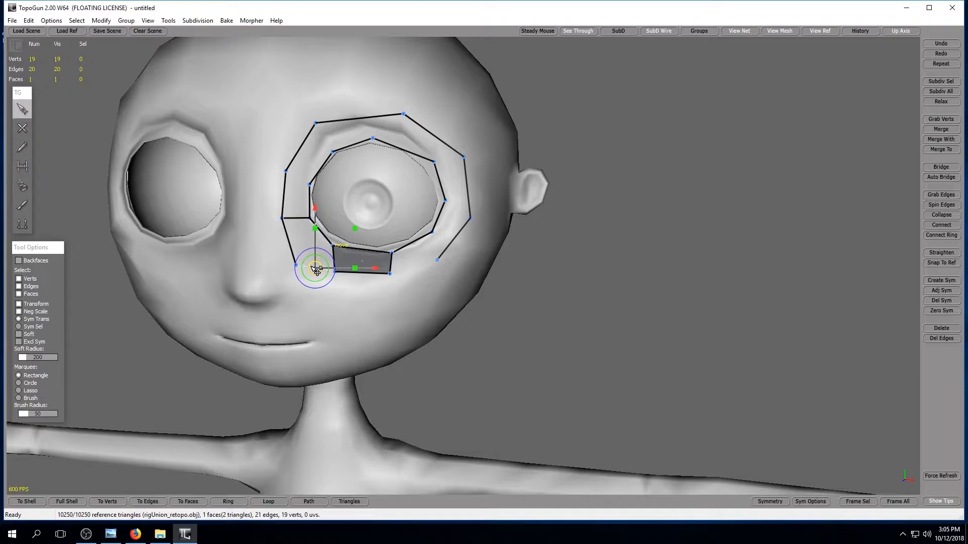
{"action": "left_click_drag", "start_coordinate": [297, 266], "coordinate": [307, 273]}
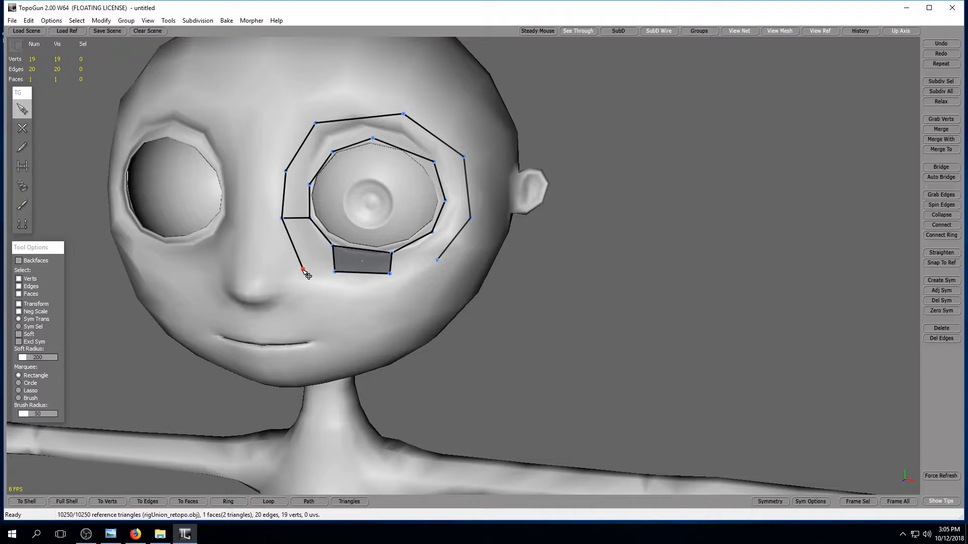
{"action": "left_click", "coordinate": [303, 268]}
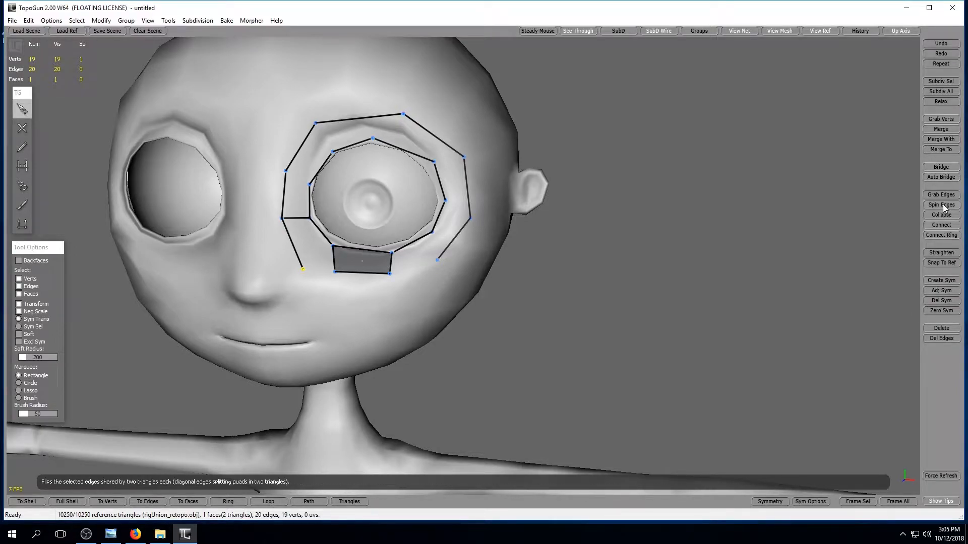
Delete the stray lower end vertex and bridge the inner and outer loops into quads along the eye's nose side.
{"action": "left_click", "coordinate": [941, 329]}
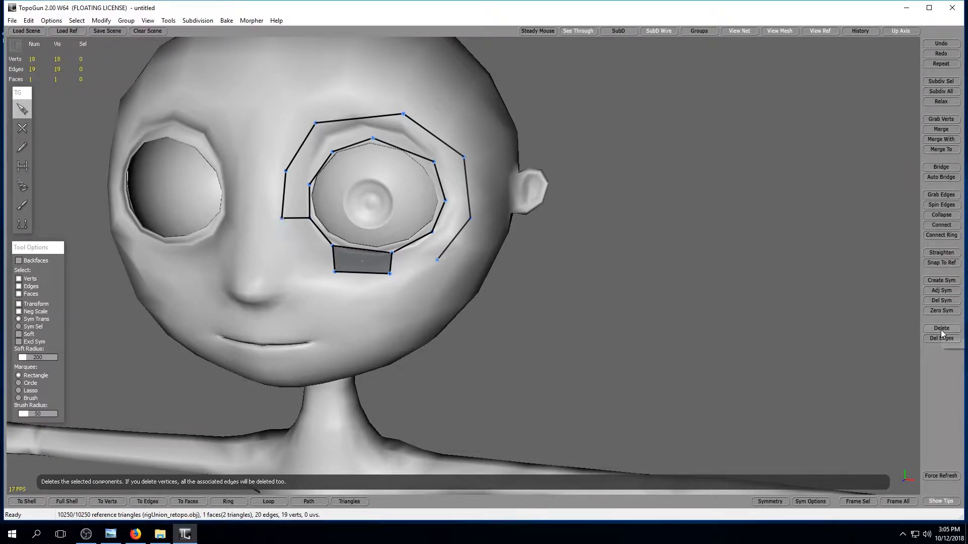
{"action": "left_click", "coordinate": [21, 170]}
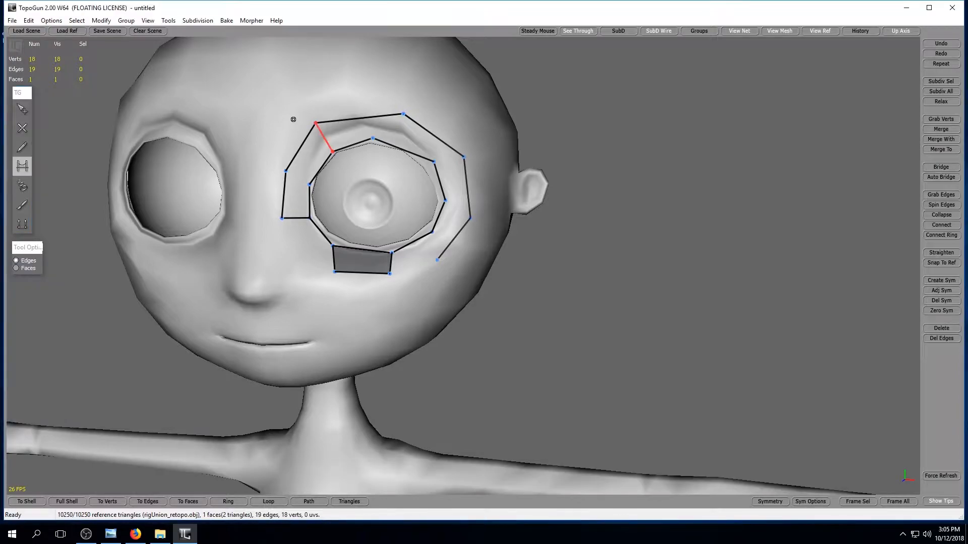
{"action": "left_click", "coordinate": [303, 174]}
{"action": "left_click", "coordinate": [324, 135]}
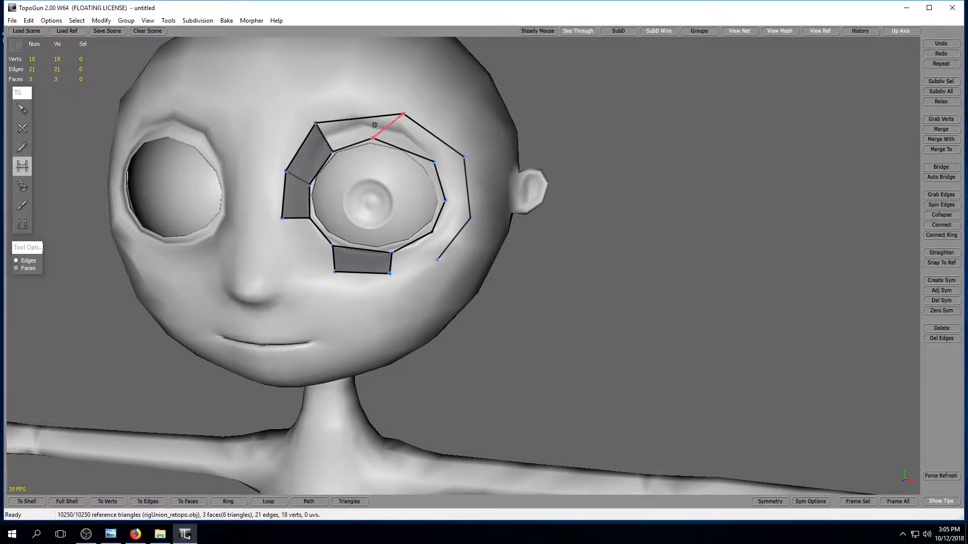
Bridge the remaining gaps between the two loops above, outside and below the eye to close the quad ring.
{"action": "left_click", "coordinate": [375, 125]}
{"action": "left_click", "coordinate": [441, 151]}
{"action": "left_click", "coordinate": [475, 206]}
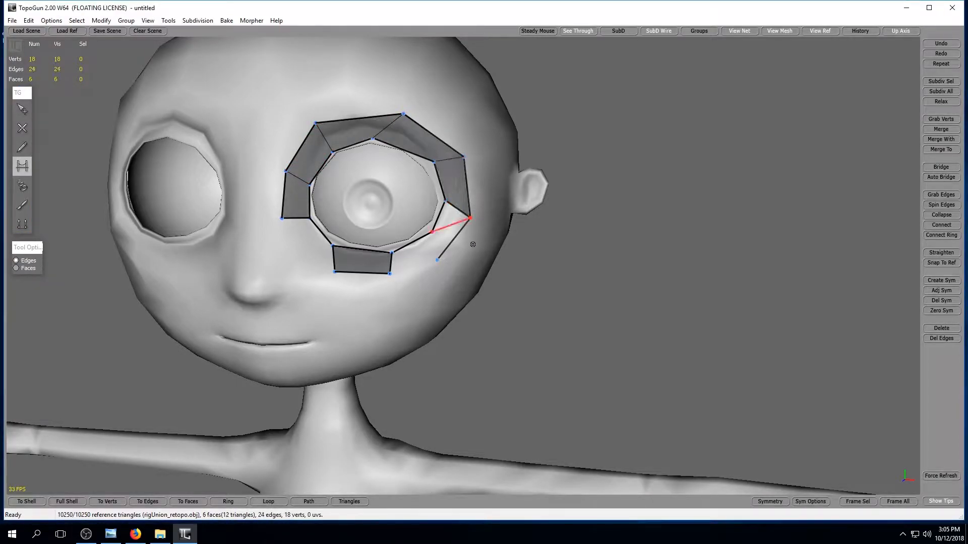
{"action": "left_click", "coordinate": [443, 258]}
{"action": "left_click", "coordinate": [422, 275]}
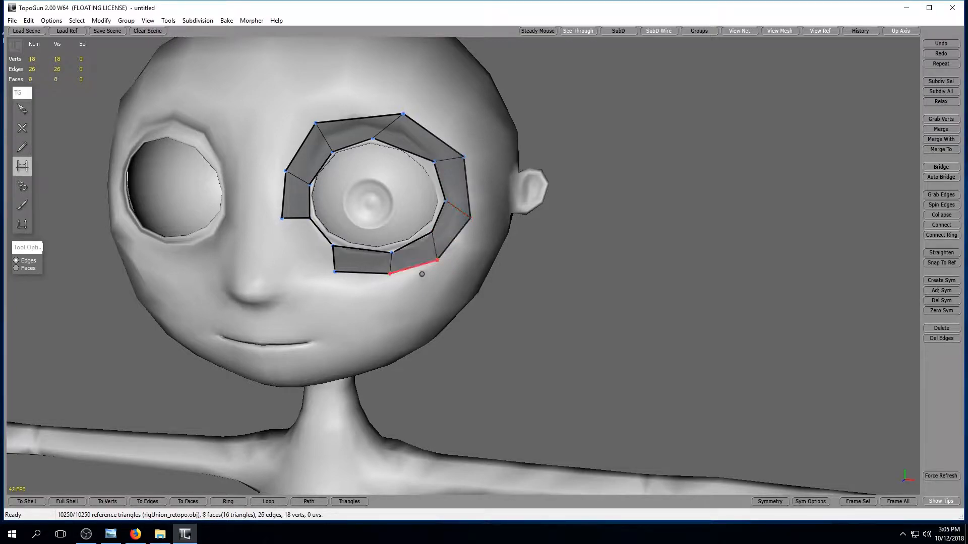
{"action": "left_click", "coordinate": [288, 265]}
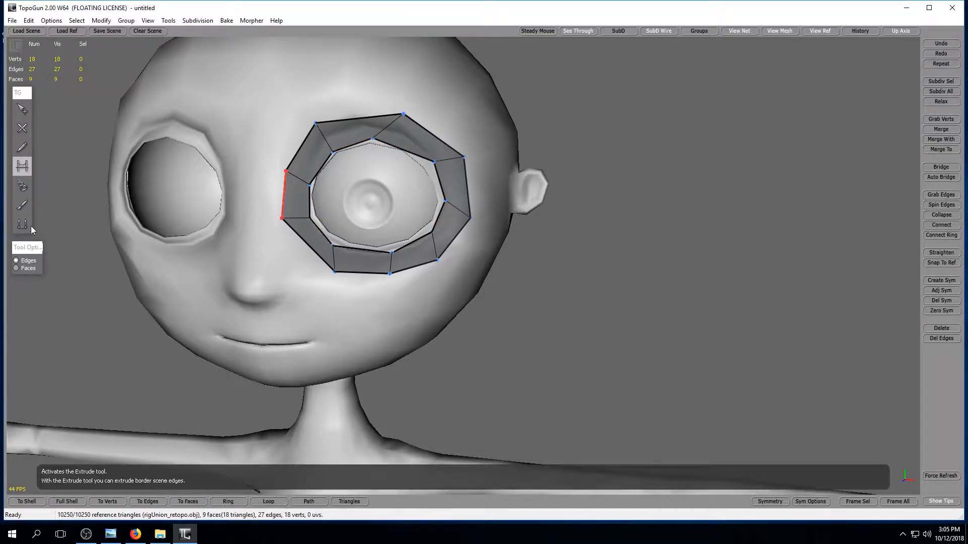
Set the Brush tool to Relax mode and return to the SimpleEdit tool.
{"action": "left_click", "coordinate": [21, 205]}
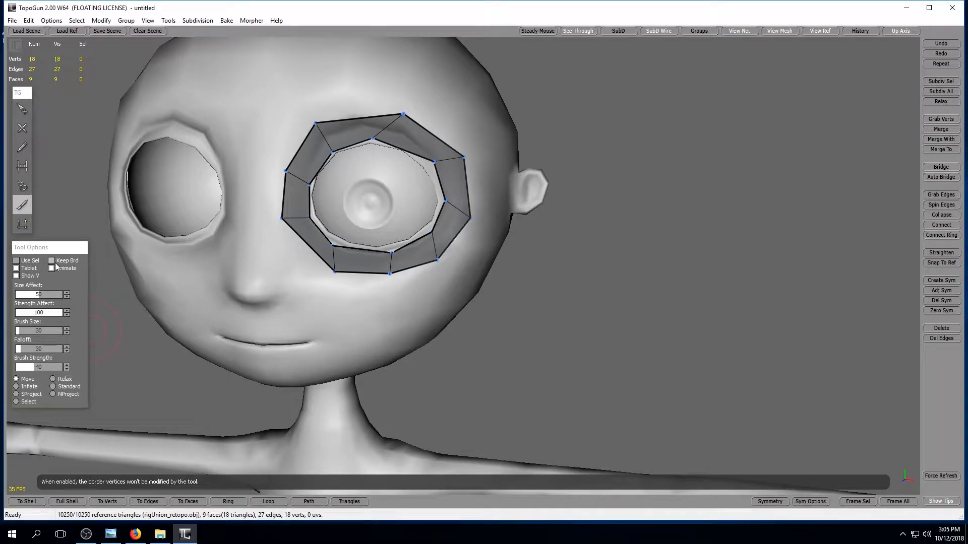
{"action": "left_click", "coordinate": [52, 379]}
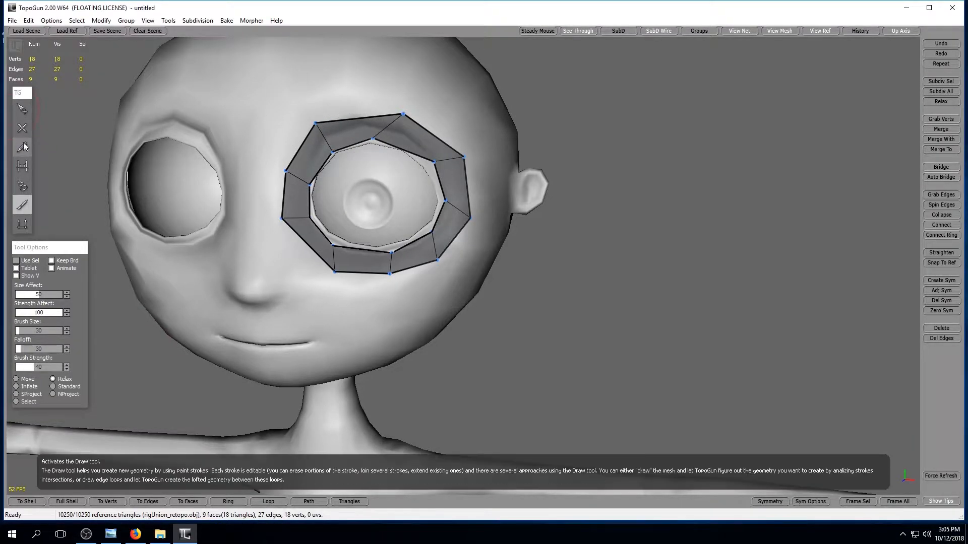
{"action": "left_click", "coordinate": [22, 109]}
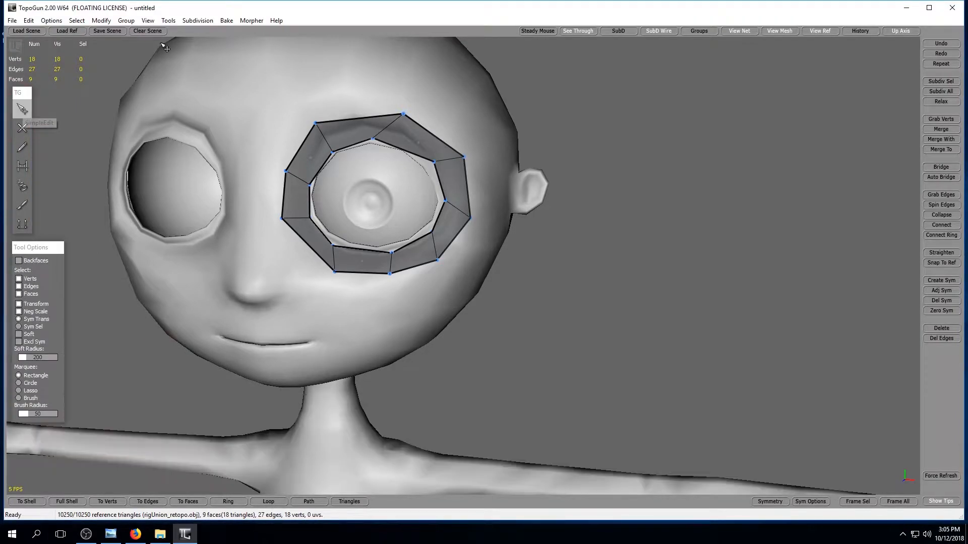
Draw an eight-vertex chain outside the eye ring, from above the inner brow around the outer corner to beside the nose.
{"action": "left_click", "coordinate": [22, 128]}
{"action": "left_click", "coordinate": [402, 88]}
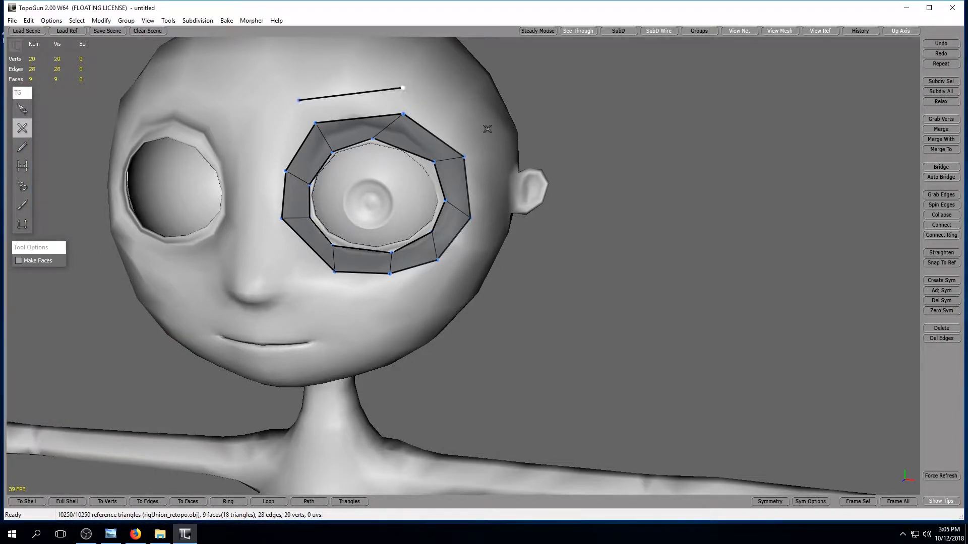
{"action": "left_click", "coordinate": [499, 221]}
{"action": "left_click", "coordinate": [465, 275]}
{"action": "left_click", "coordinate": [406, 304]}
{"action": "left_click", "coordinate": [326, 304]}
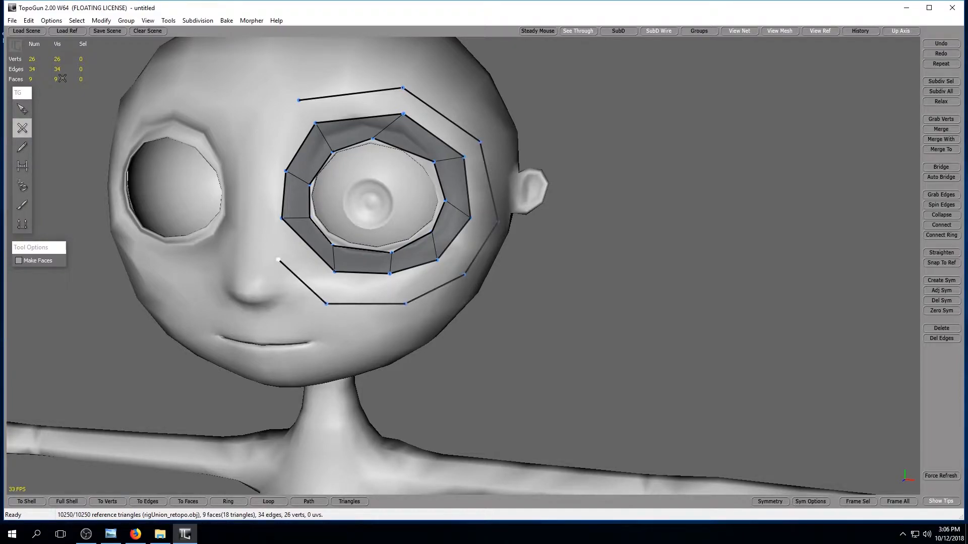
Bridge the new outer chain to the eye ring with quads from below the eye, around its outer side, to the inner brow.
{"action": "left_click", "coordinate": [22, 167]}
{"action": "left_click", "coordinate": [336, 284]}
{"action": "mouse_move", "coordinate": [351, 283]}
{"action": "left_mouse_down"}
{"action": "mouse_move", "coordinate": [423, 295]}
{"action": "mouse_move", "coordinate": [477, 247]}
{"action": "mouse_move", "coordinate": [479, 159]}
{"action": "left_mouse_up"}
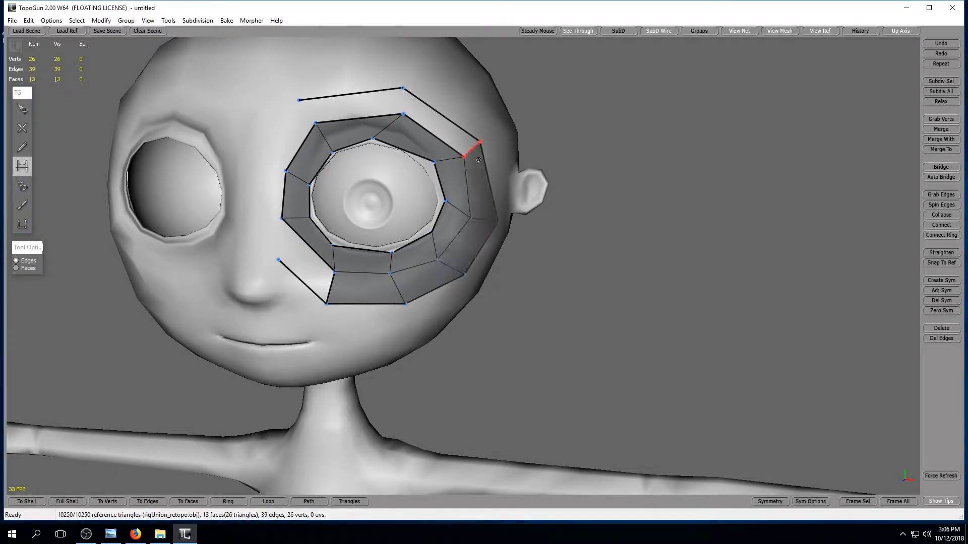
{"action": "mouse_move", "coordinate": [424, 111]}
{"action": "left_mouse_down"}
{"action": "mouse_move", "coordinate": [307, 111]}
{"action": "mouse_move", "coordinate": [293, 136]}
{"action": "left_mouse_up"}
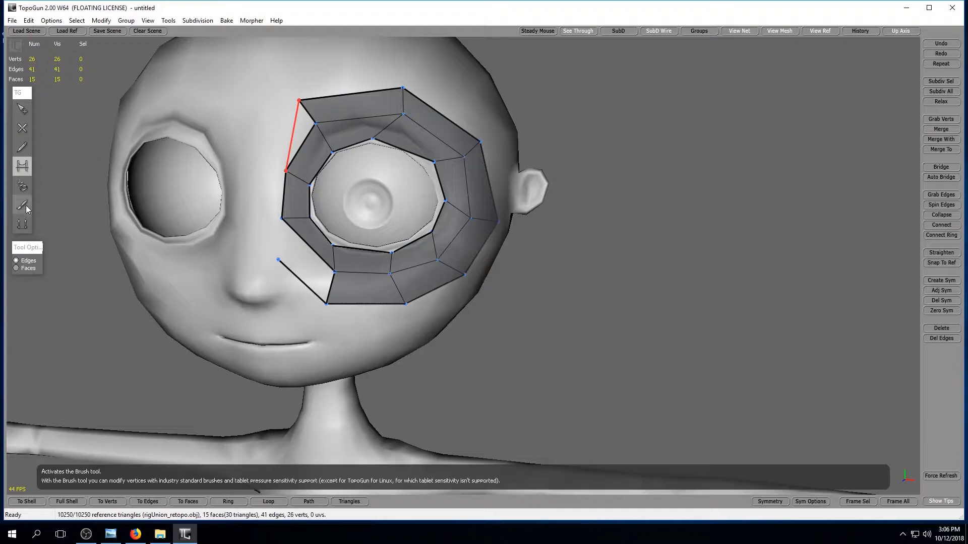
Draw a two-vertex edge along the nose bridge and bridge it to the eye ring and both ends of the outer chain.
{"action": "left_click", "coordinate": [23, 130]}
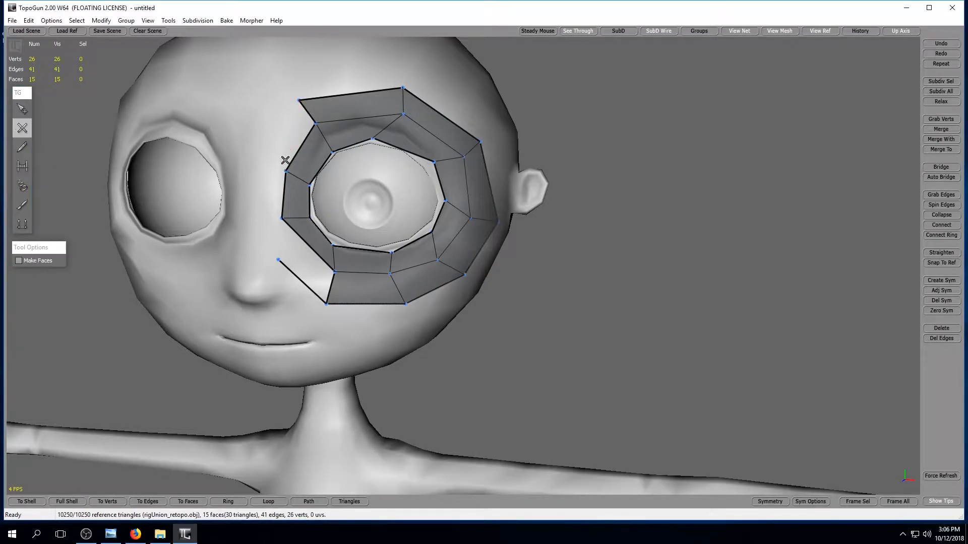
{"action": "left_click", "coordinate": [262, 216]}
{"action": "left_click", "coordinate": [22, 223]}
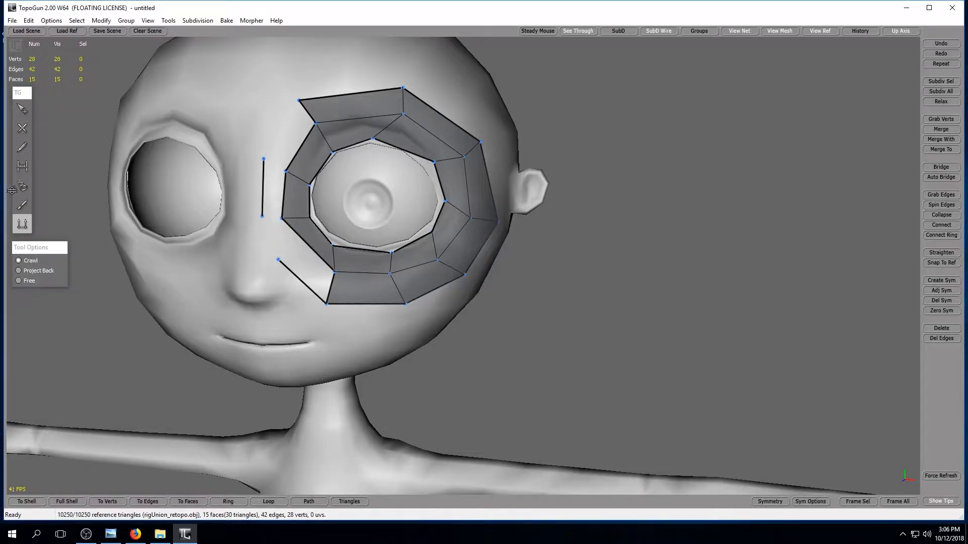
{"action": "left_click", "coordinate": [23, 166]}
{"action": "left_click_drag", "start_coordinate": [274, 250], "coordinate": [273, 224]}
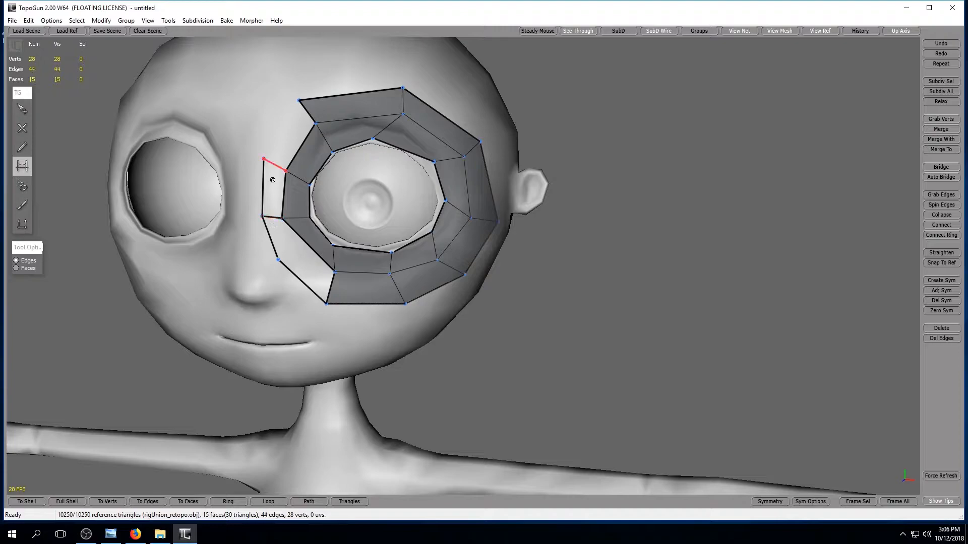
{"action": "left_click", "coordinate": [273, 179]}
{"action": "left_click", "coordinate": [271, 125]}
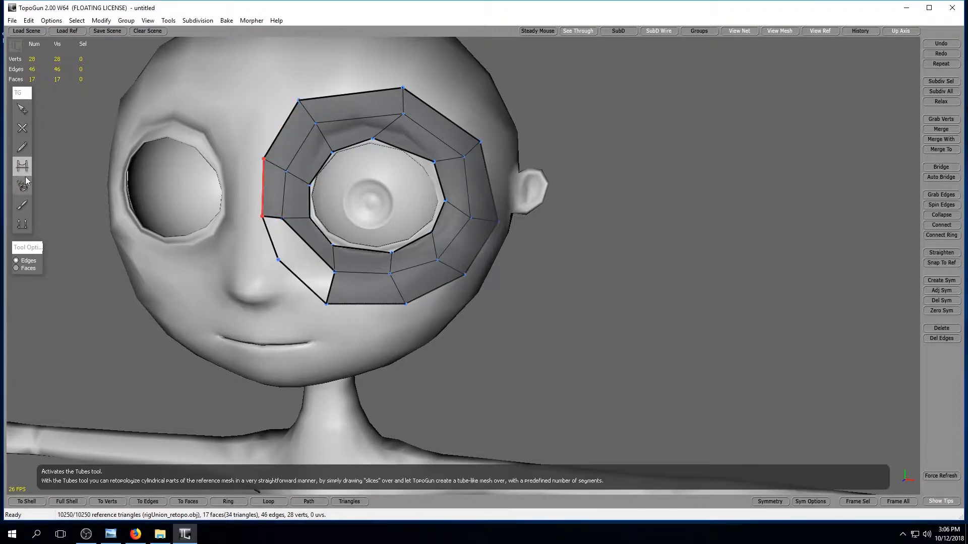
Delete the extra vertex beside the nose to close the second quad ring and relax the mesh around the eye with the brush.
{"action": "left_click", "coordinate": [21, 110]}
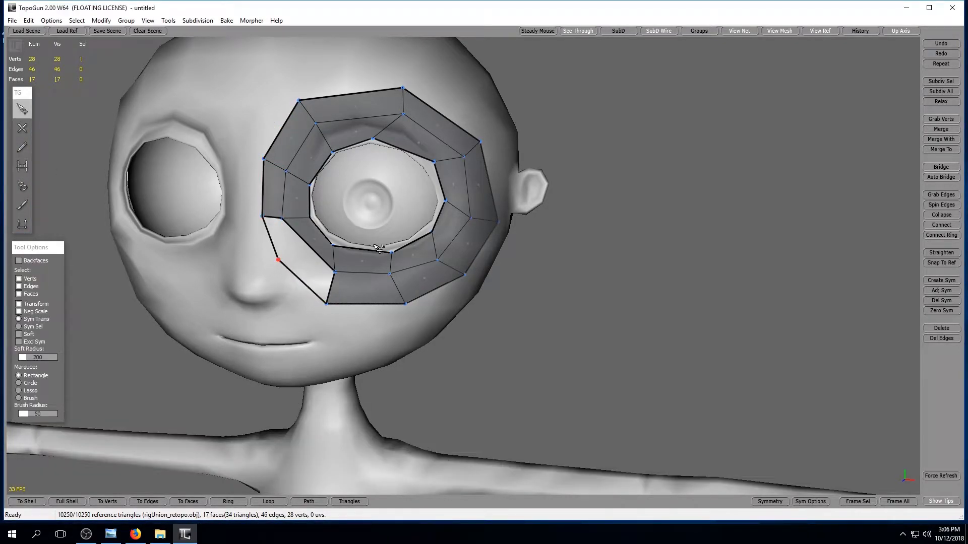
{"action": "left_click", "coordinate": [940, 328]}
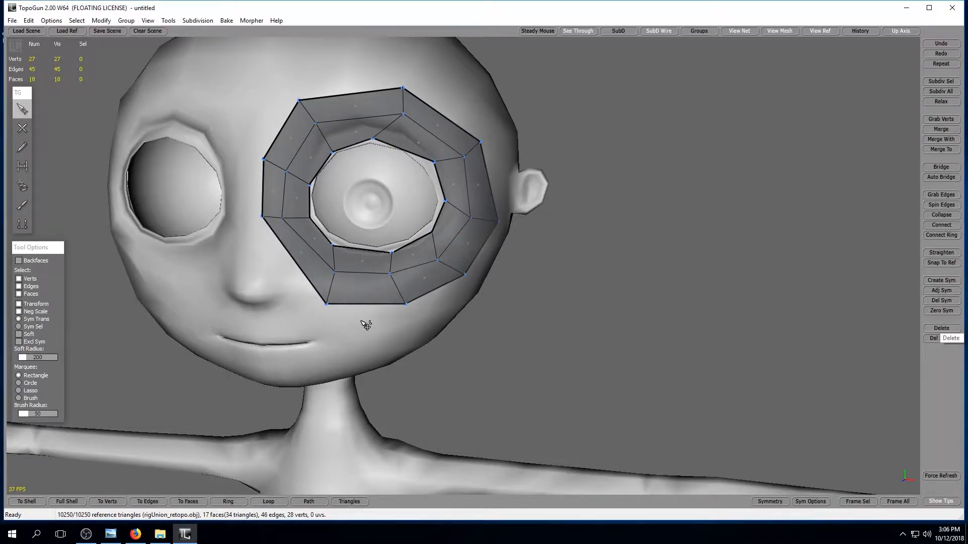
{"action": "left_click", "coordinate": [22, 205]}
{"action": "mouse_move", "coordinate": [458, 260]}
{"action": "left_mouse_down"}
{"action": "mouse_move", "coordinate": [396, 268]}
{"action": "mouse_move", "coordinate": [451, 151]}
{"action": "mouse_move", "coordinate": [384, 122]}
{"action": "mouse_move", "coordinate": [298, 128]}
{"action": "mouse_move", "coordinate": [293, 234]}
{"action": "mouse_move", "coordinate": [373, 262]}
{"action": "mouse_move", "coordinate": [345, 301]}
{"action": "left_mouse_up"}
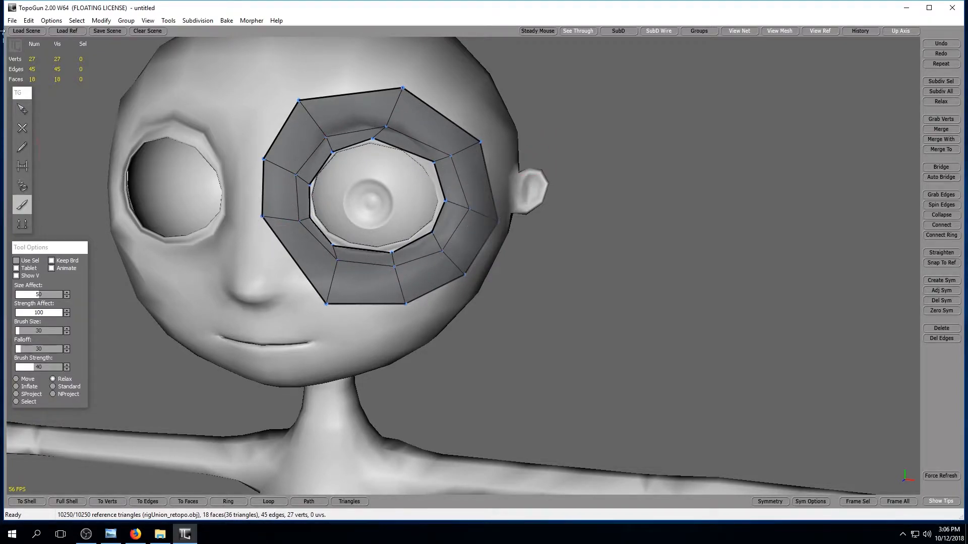
Move the outer ring's two nose-side vertices and the inner brow vertex closer to the eye.
{"action": "left_click", "coordinate": [22, 109]}
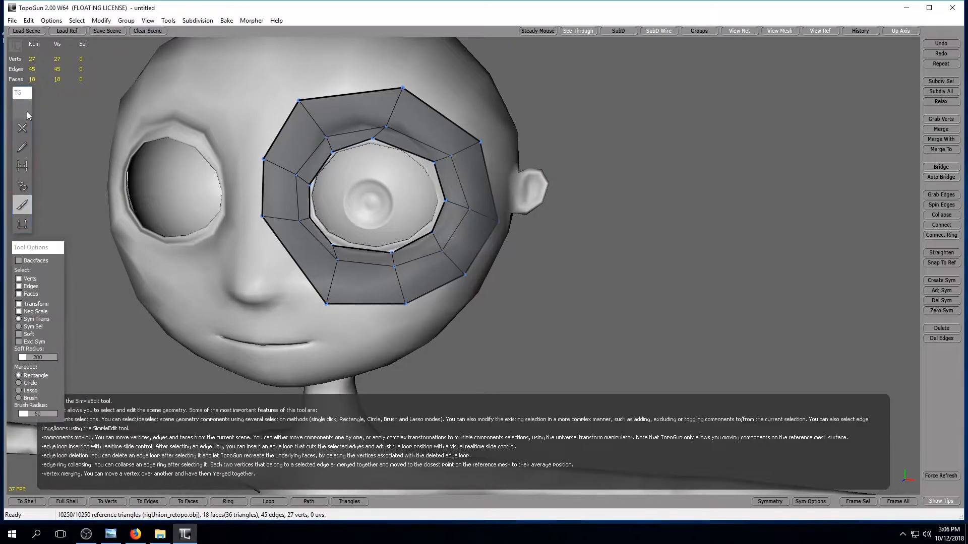
{"action": "left_click_drag", "start_coordinate": [263, 217], "coordinate": [283, 236]}
{"action": "left_click", "coordinate": [265, 168]}
{"action": "left_click", "coordinate": [249, 153]}
{"action": "left_click_drag", "start_coordinate": [257, 161], "coordinate": [274, 180]}
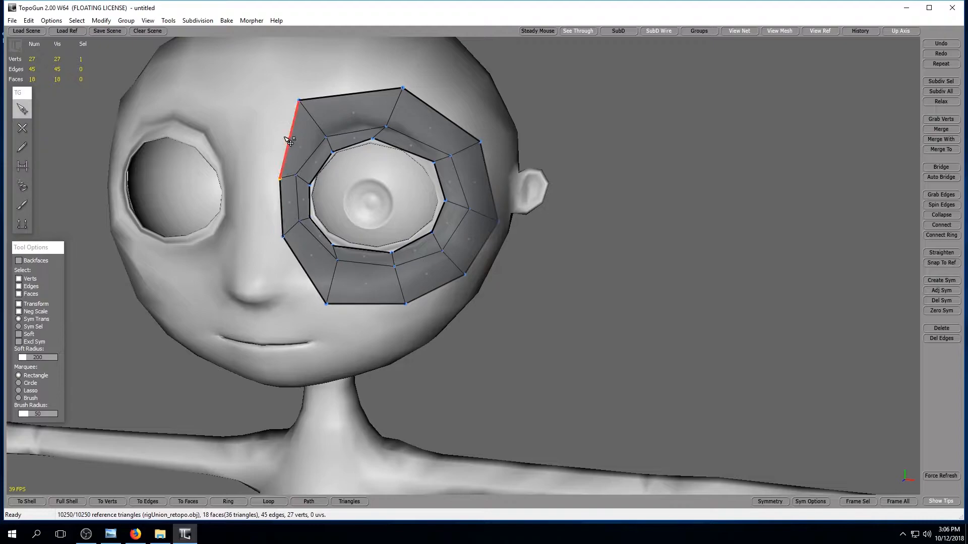
{"action": "left_click_drag", "start_coordinate": [299, 100], "coordinate": [309, 127]}
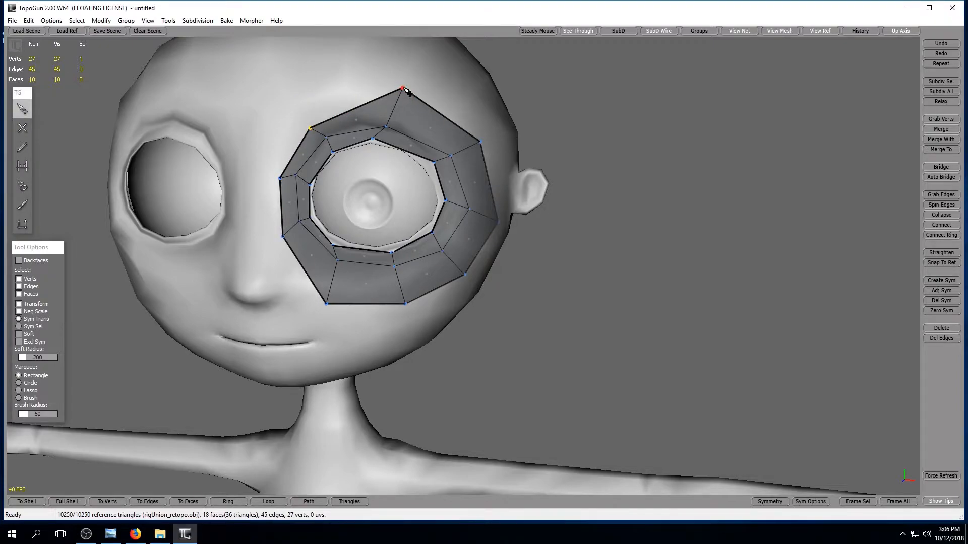
Move the outer ring's vertices above the eye and along its outer side closer to the eye.
{"action": "left_click_drag", "start_coordinate": [403, 89], "coordinate": [393, 110]}
{"action": "left_click_drag", "start_coordinate": [480, 143], "coordinate": [472, 152]}
{"action": "left_click_drag", "start_coordinate": [494, 212], "coordinate": [488, 200]}
{"action": "left_click_drag", "start_coordinate": [466, 275], "coordinate": [465, 256]}
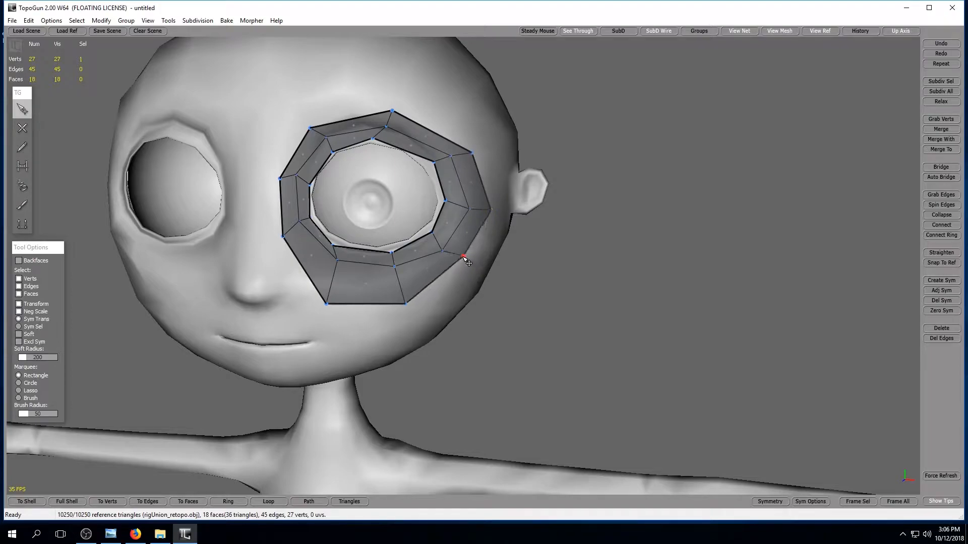
Move the outer ring's lower vertices up toward the eye and even out the lower corner beside the nose.
{"action": "left_click_drag", "start_coordinate": [406, 308], "coordinate": [413, 284]}
{"action": "left_click_drag", "start_coordinate": [327, 306], "coordinate": [338, 275]}
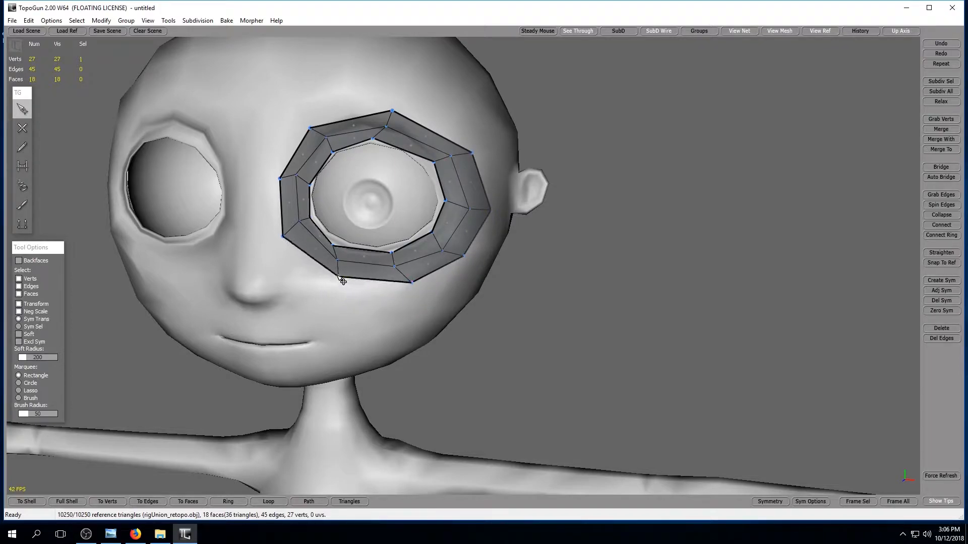
{"action": "left_click_drag", "start_coordinate": [283, 236], "coordinate": [289, 245]}
{"action": "left_click_drag", "start_coordinate": [337, 273], "coordinate": [332, 274]}
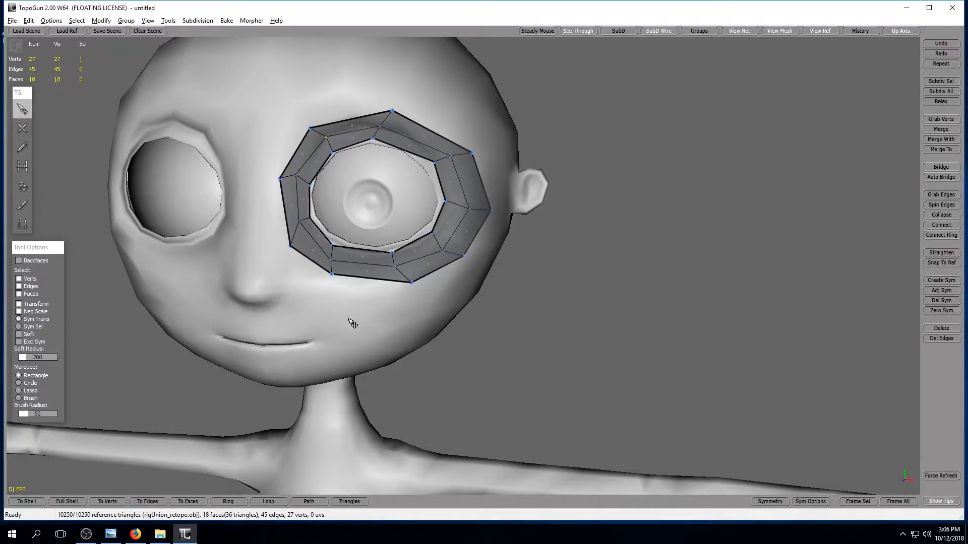
Draw a four-vertex chain down the face's centre line, from the forehead between the eyes to just below the nose.
{"action": "right_click_drag", "start_coordinate": [358, 340], "coordinate": [347, 275]}
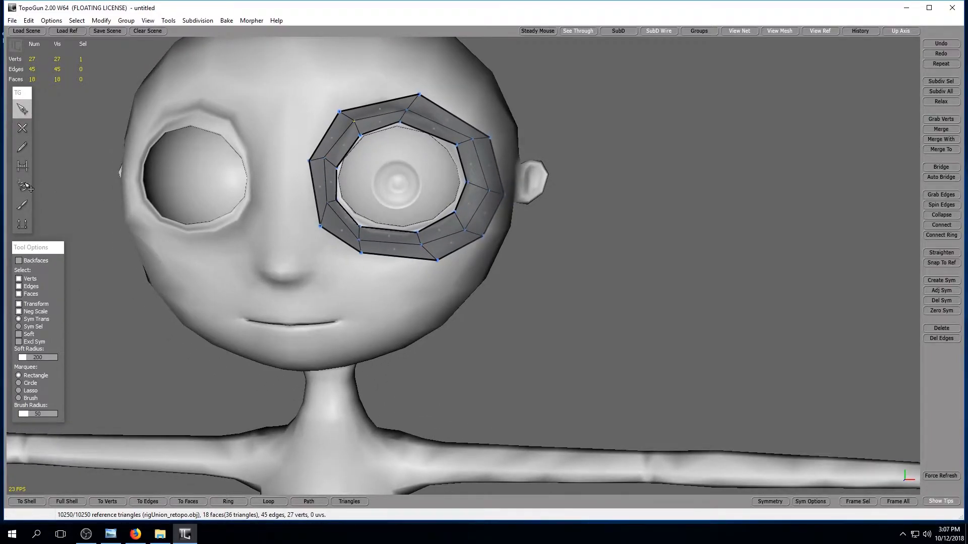
{"action": "left_click", "coordinate": [22, 128]}
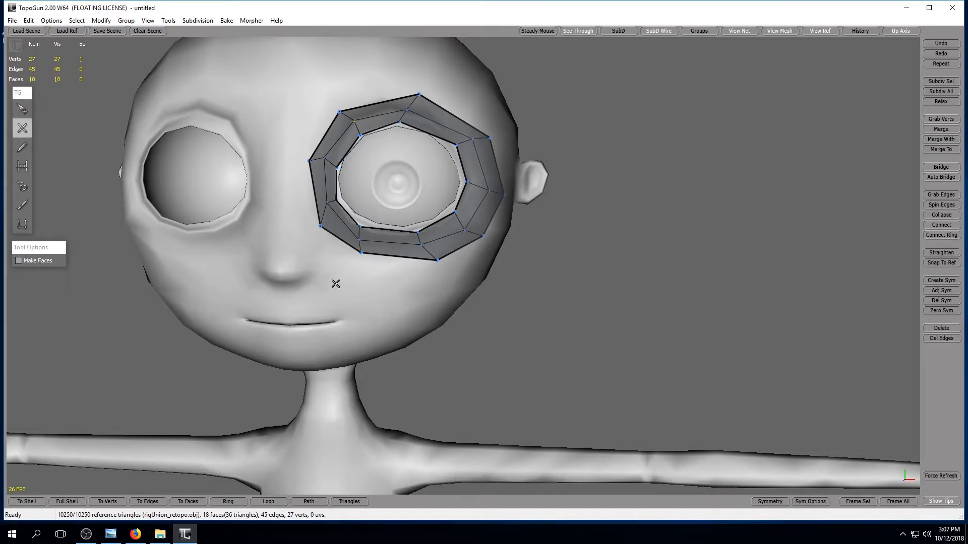
{"action": "left_click_drag", "start_coordinate": [336, 284], "coordinate": [352, 274], "text": "alt"}
{"action": "right_click_drag", "start_coordinate": [352, 275], "coordinate": [339, 136], "text": "alt"}
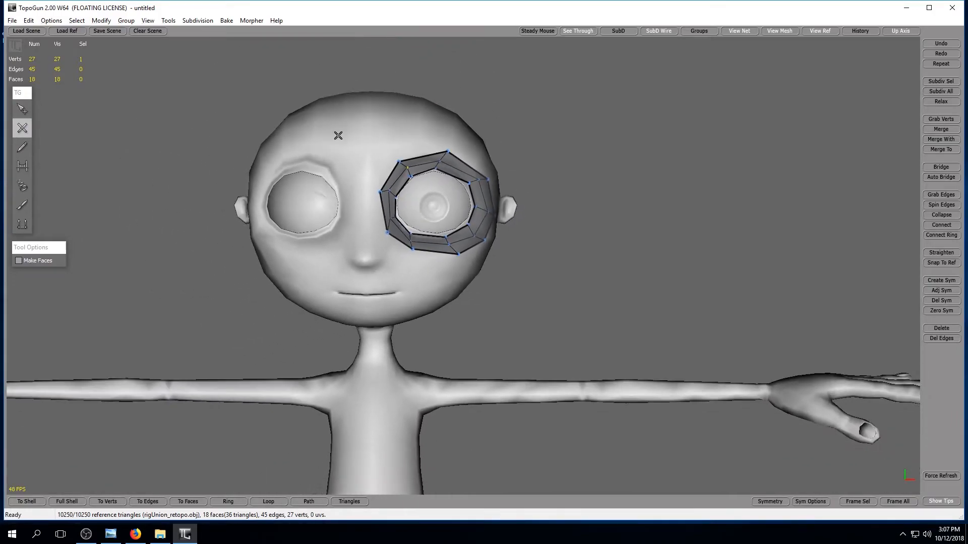
{"action": "left_click", "coordinate": [364, 210]}
{"action": "left_click", "coordinate": [363, 250]}
Select the centre-line chain, try projecting the selection onto the symmetry plane, and undo it.
{"action": "left_click", "coordinate": [22, 109]}
{"action": "left_click_drag", "start_coordinate": [351, 137], "coordinate": [376, 292]}
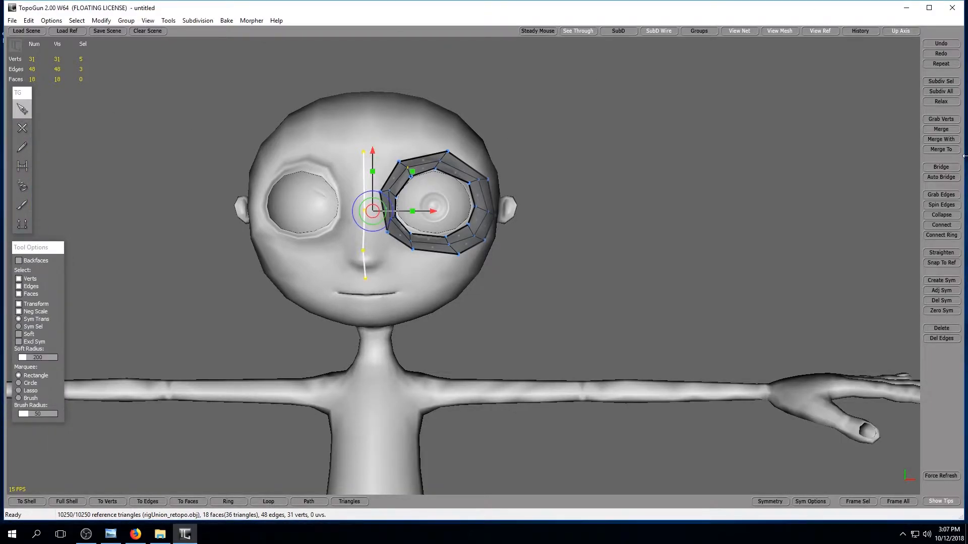
{"action": "left_click", "coordinate": [939, 311]}
{"action": "key", "text": "ctrl+z"}
Remove the eye-ring vertex from the selection and project the four centre-line vertices onto the symmetry plane.
{"action": "middle_click_drag", "start_coordinate": [419, 177], "coordinate": [441, 238], "text": "alt"}
{"action": "scroll", "coordinate": [446, 244], "scroll_direction": "up", "scroll_amount": 5}
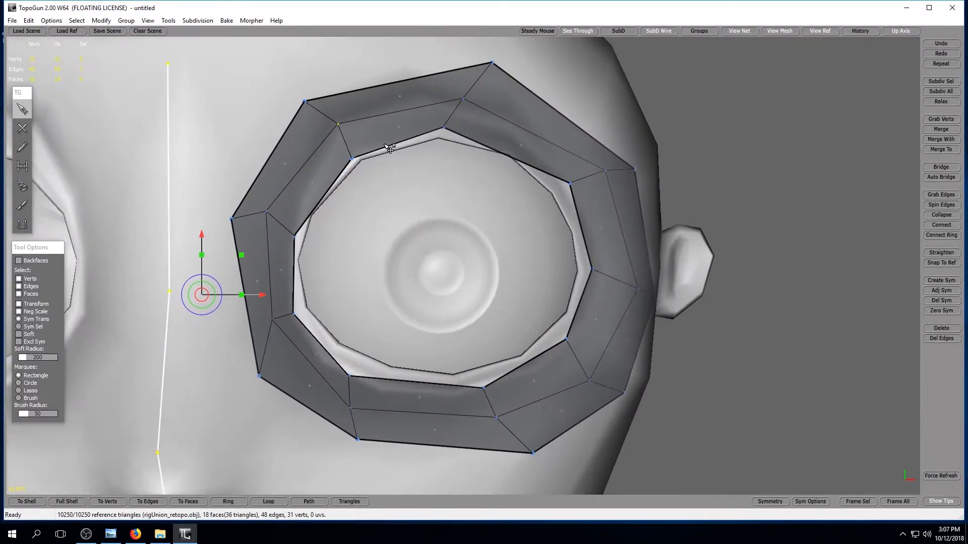
{"action": "scroll", "coordinate": [342, 131], "scroll_direction": "down", "scroll_amount": 5}
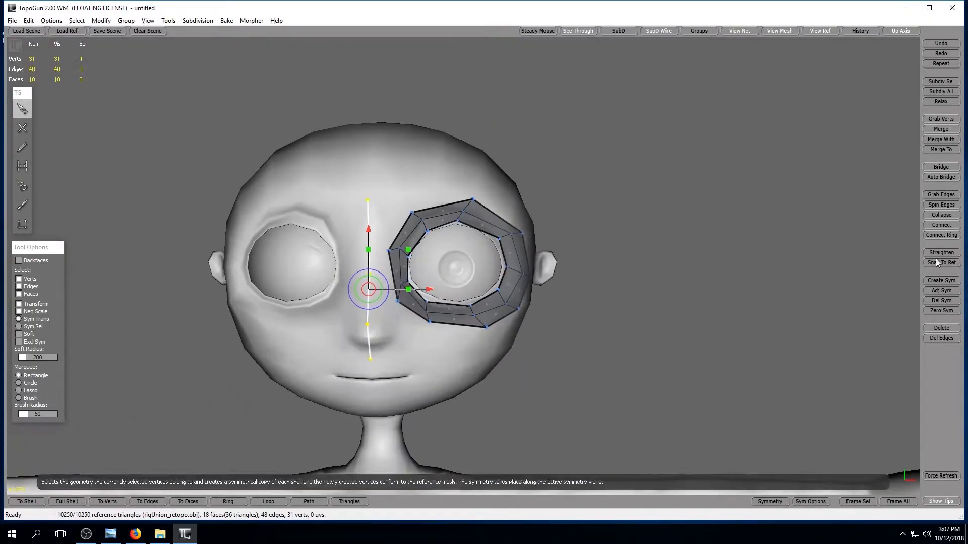
{"action": "left_click", "coordinate": [942, 311]}
Bridge the centre line to the eye ring's inner side with a quad, raising the upper connecting centre-line vertex level with the ring.
{"action": "scroll", "coordinate": [499, 322], "scroll_direction": "up", "scroll_amount": 3}
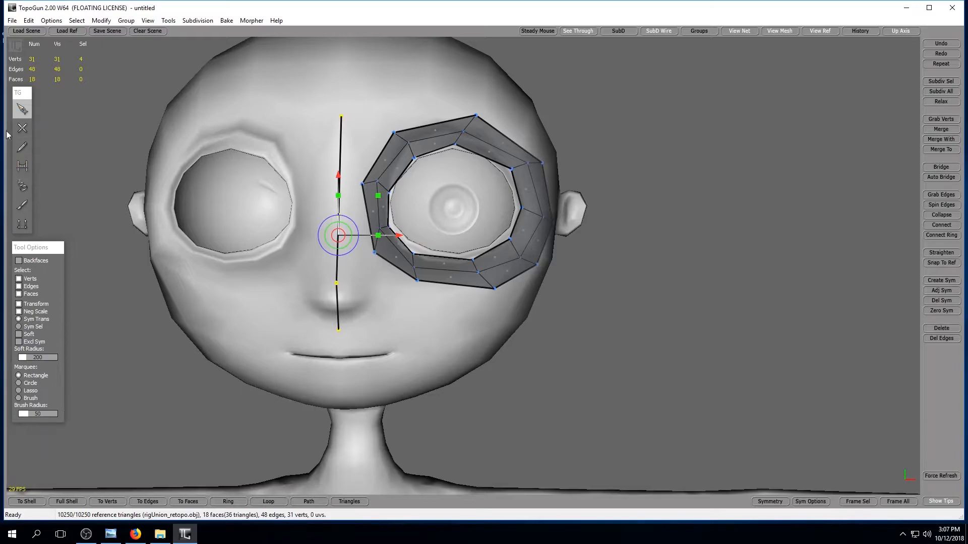
{"action": "left_click", "coordinate": [23, 167]}
{"action": "left_click", "coordinate": [336, 185]}
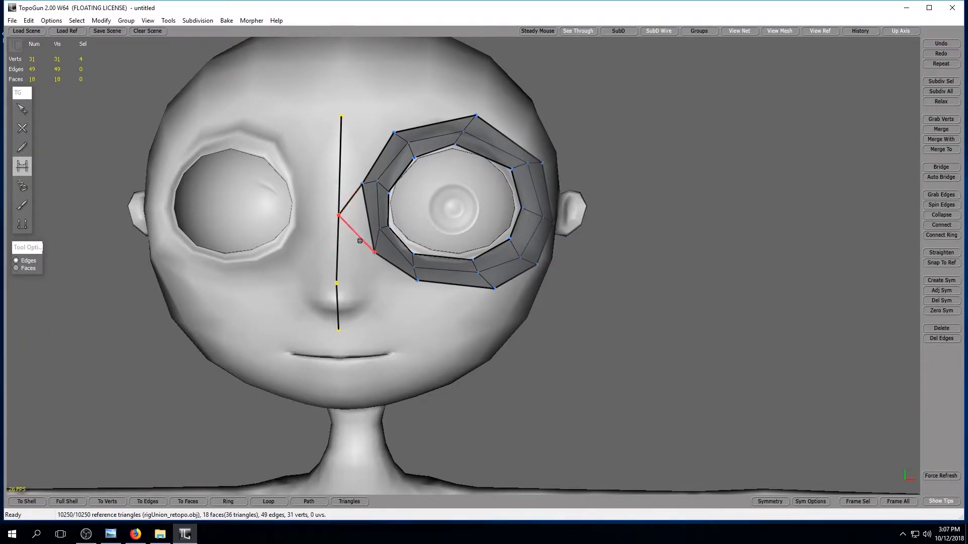
{"action": "left_click", "coordinate": [22, 108]}
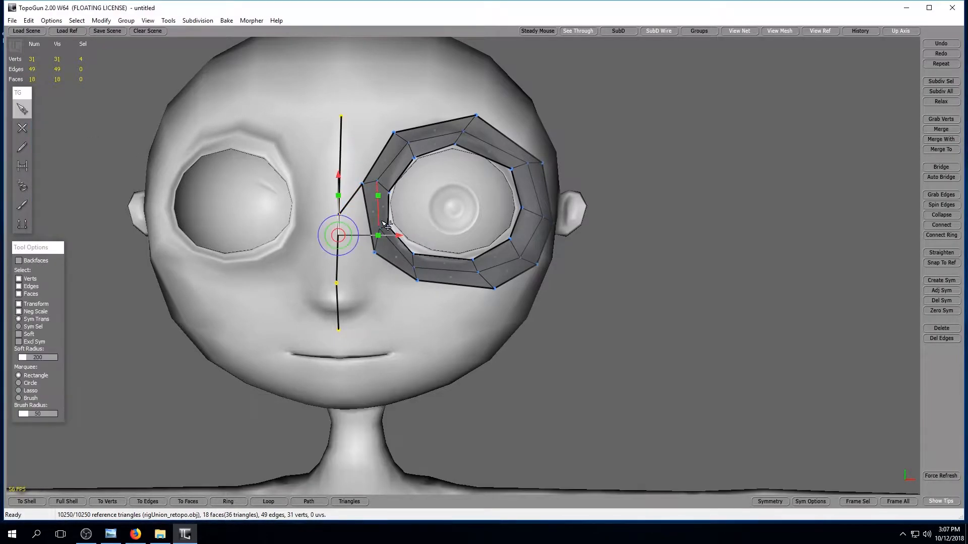
{"action": "left_click", "coordinate": [381, 144]}
{"action": "left_click_drag", "start_coordinate": [340, 213], "coordinate": [338, 190]}
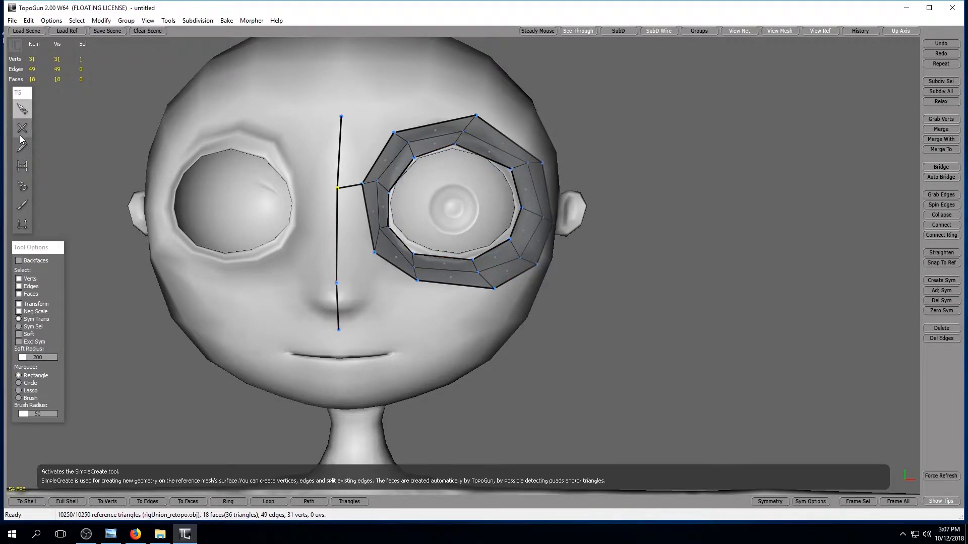
{"action": "left_click", "coordinate": [22, 165]}
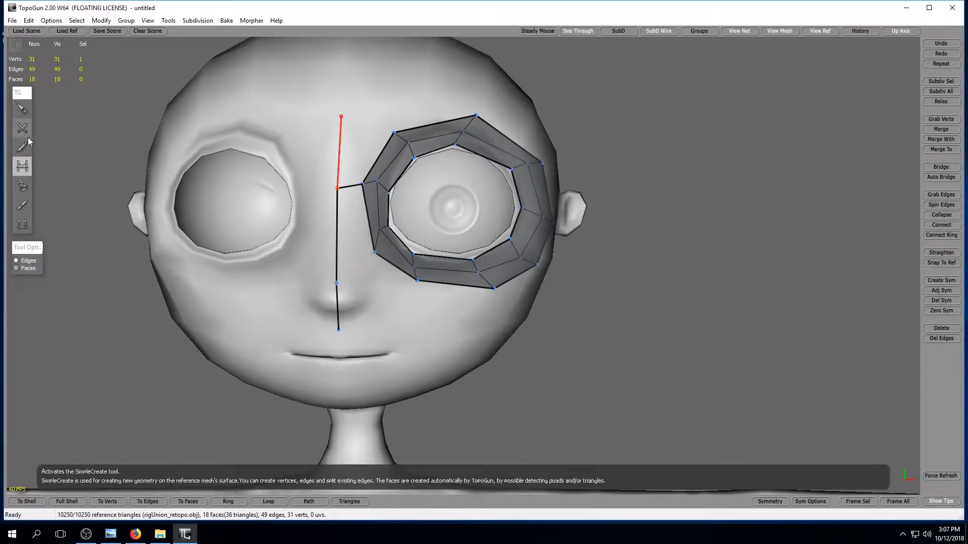
{"action": "left_click", "coordinate": [351, 266]}
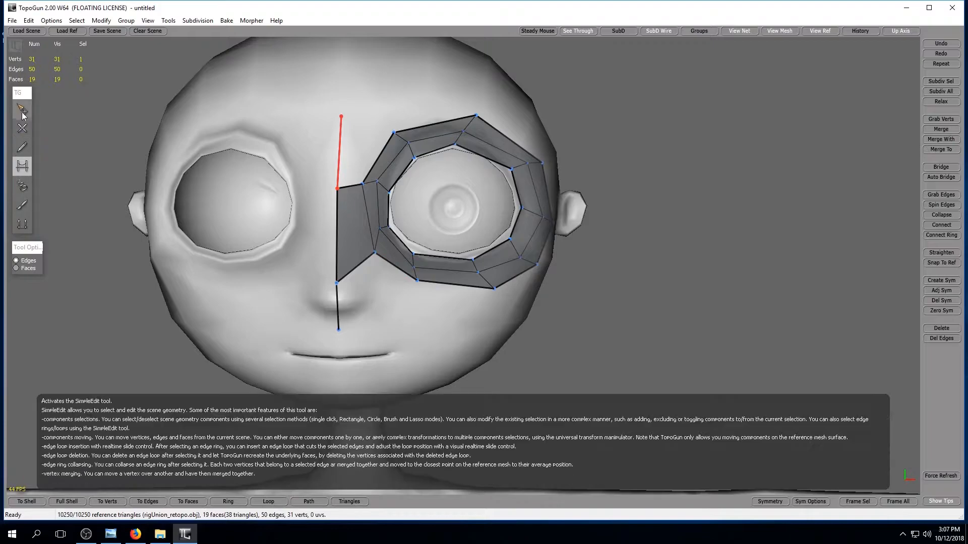
Raise the new quad's lower centre-line vertex level with the ring corner and add a vertex on the centre line at the nose tip.
{"action": "left_click", "coordinate": [22, 113]}
{"action": "left_click_drag", "start_coordinate": [342, 286], "coordinate": [343, 252]}
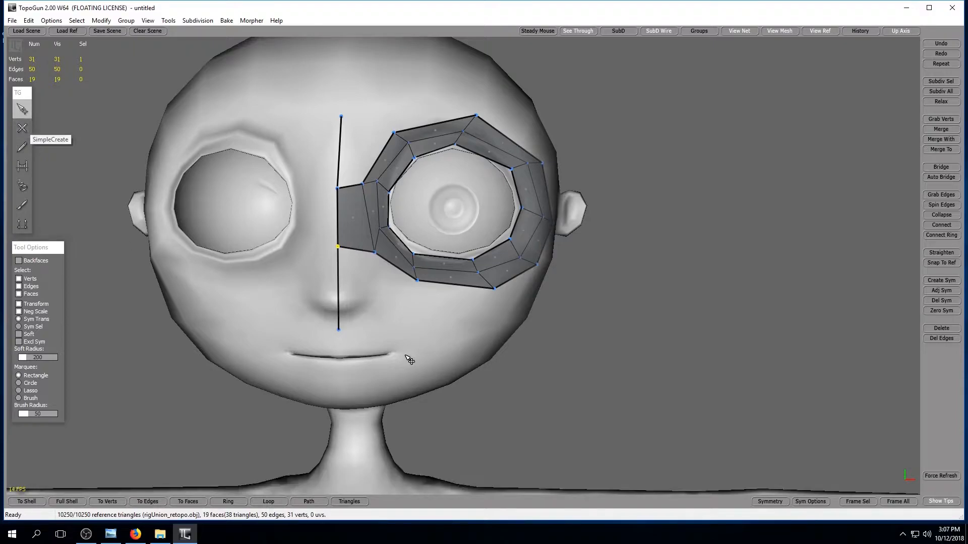
{"action": "left_click", "coordinate": [22, 129]}
{"action": "left_click", "coordinate": [339, 296]}
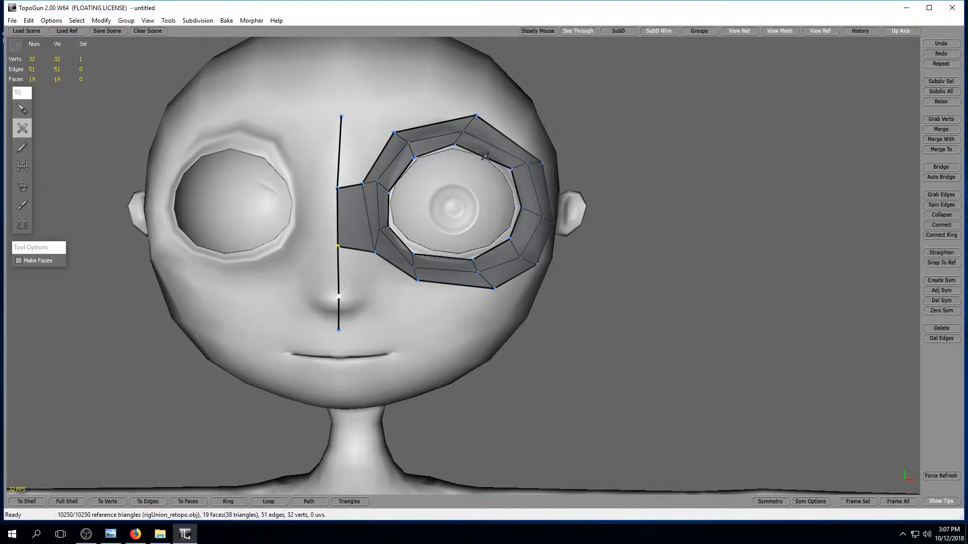
{"action": "left_click_drag", "start_coordinate": [677, 369], "coordinate": [613, 391], "text": "alt"}
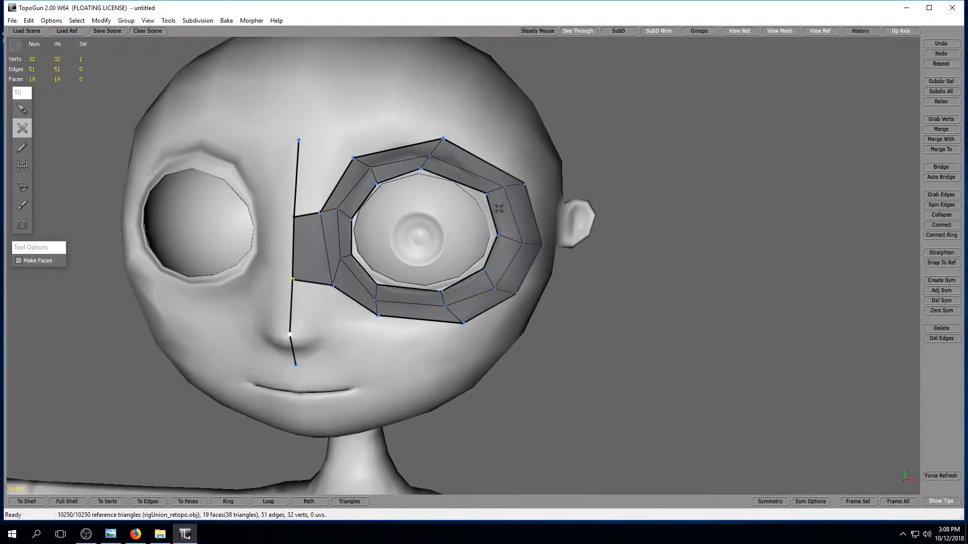
{"action": "left_click", "coordinate": [451, 179]}
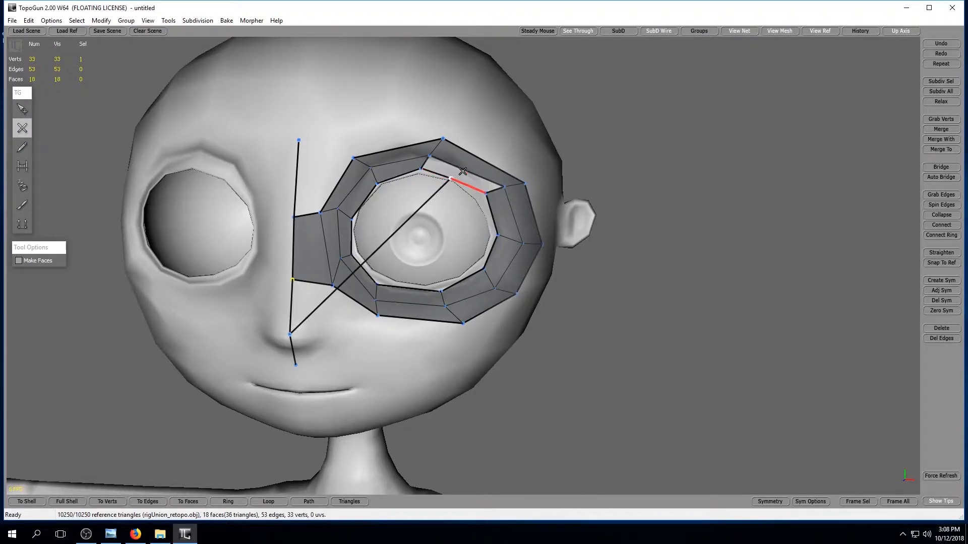
{"action": "key", "text": "ctrl+z"}
{"action": "left_click", "coordinate": [22, 109]}
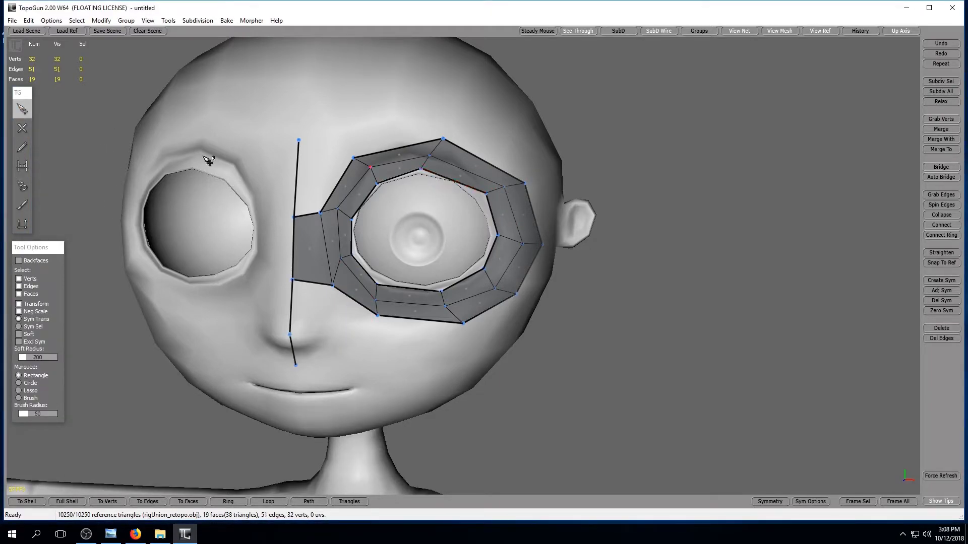
Cut a new edge across both bands of the eye ring at its upper outer side, from the inner to the outer border.
{"action": "left_click", "coordinate": [23, 129]}
{"action": "left_click", "coordinate": [460, 181]}
{"action": "left_click", "coordinate": [464, 171]}
{"action": "left_click", "coordinate": [490, 162]}
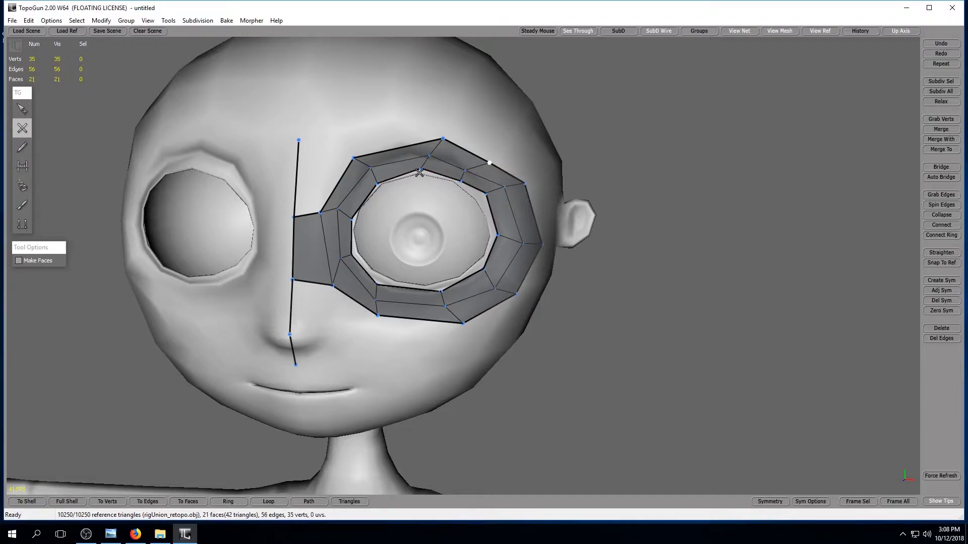
{"action": "middle_click_drag", "start_coordinate": [649, 354], "coordinate": [653, 348], "text": "alt"}
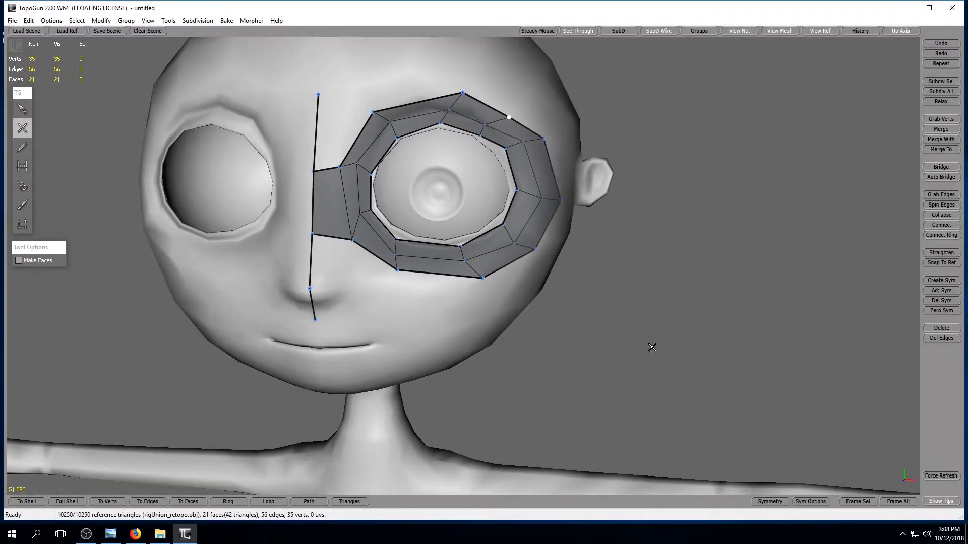
{"action": "right_click_drag", "start_coordinate": [509, 391], "coordinate": [370, 286], "text": "alt"}
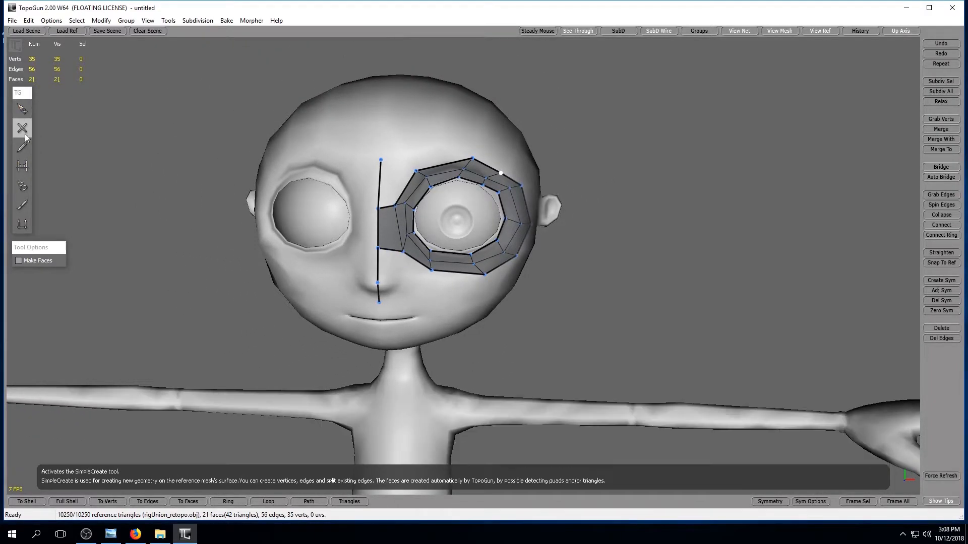
{"action": "right_click_drag", "start_coordinate": [368, 313], "coordinate": [395, 320], "text": "alt"}
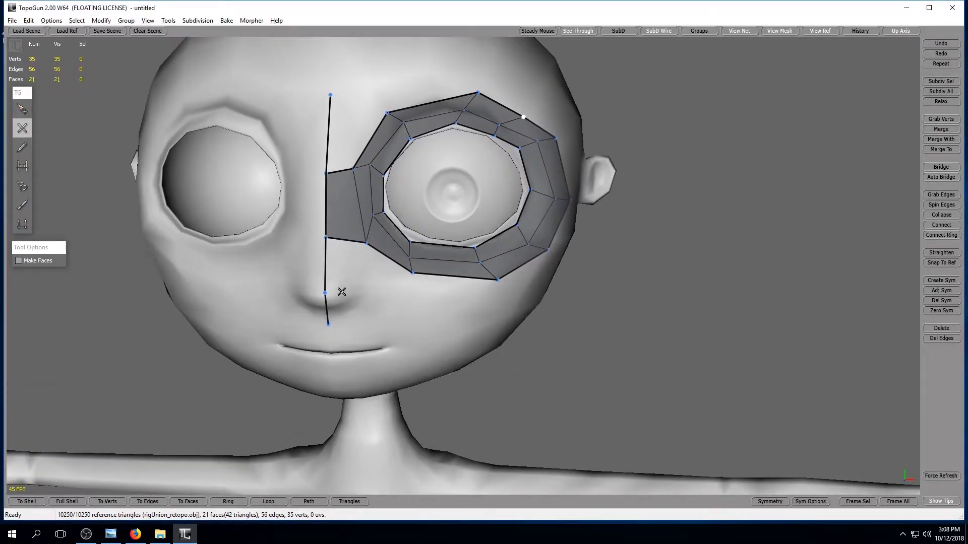
{"action": "left_click", "coordinate": [366, 288]}
{"action": "key", "text": "ctrl+z"}
{"action": "left_click", "coordinate": [23, 109]}
Draw a five-vertex chain below the eye ring, from beside the nose across the cheek toward the side of the head.
{"action": "left_click", "coordinate": [23, 128]}
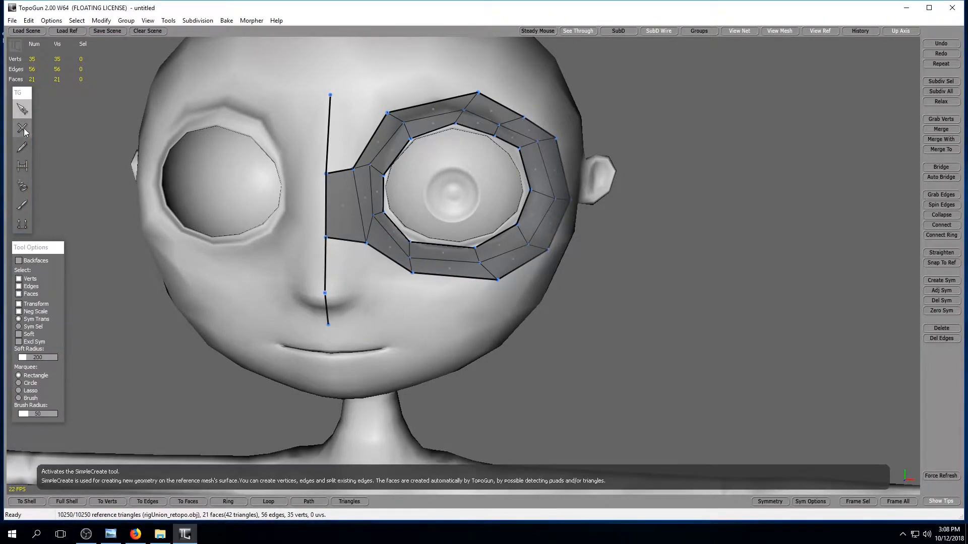
{"action": "left_click", "coordinate": [418, 305]}
{"action": "left_click", "coordinate": [492, 314]}
{"action": "left_click_drag", "start_coordinate": [645, 335], "coordinate": [535, 318], "text": "alt"}
{"action": "left_click", "coordinate": [446, 304]}
{"action": "left_click", "coordinate": [511, 284]}
{"action": "left_click_drag", "start_coordinate": [511, 283], "coordinate": [668, 313], "text": "alt"}
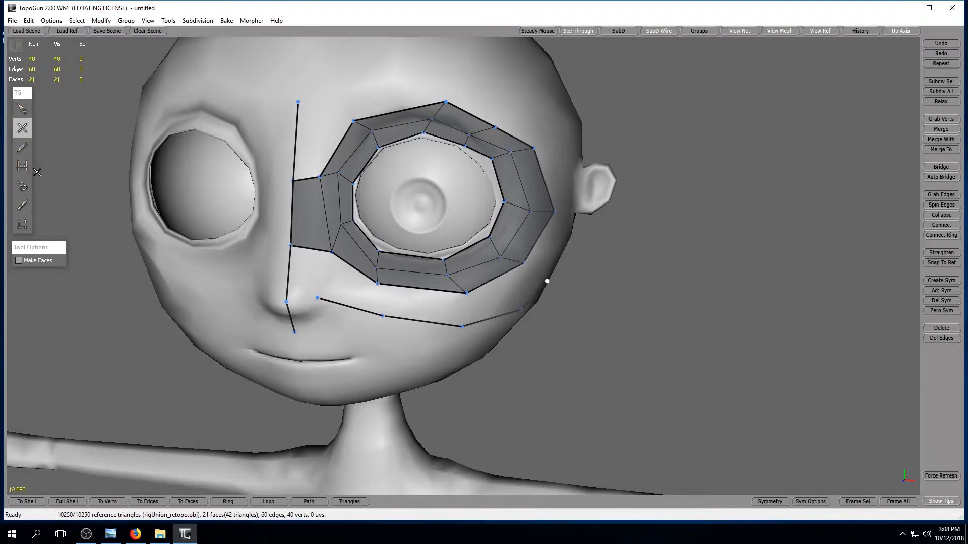
Bridge the cheek chain to the nose-tip vertex and the eye ring's lower border, filling the gap with quads.
{"action": "left_click", "coordinate": [23, 165]}
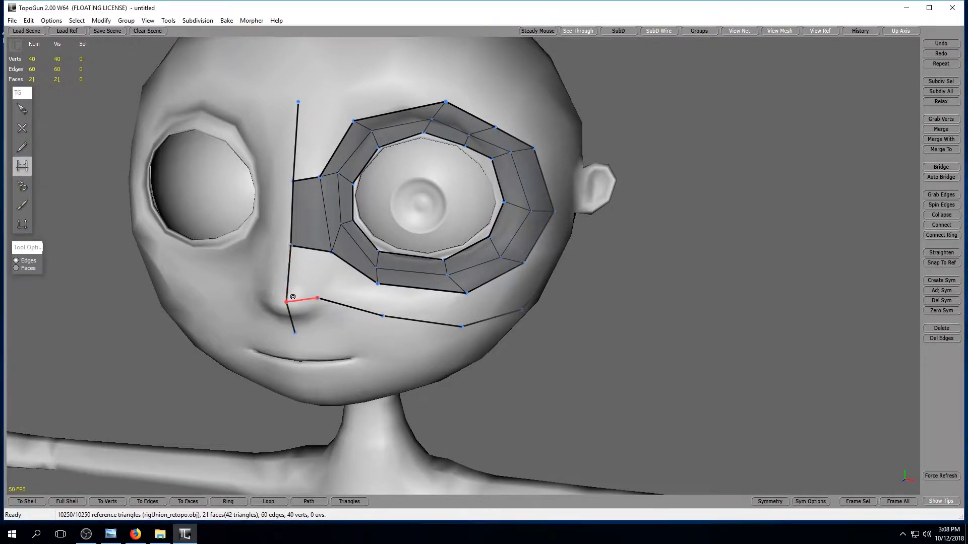
{"action": "left_click_drag", "start_coordinate": [327, 305], "coordinate": [313, 249]}
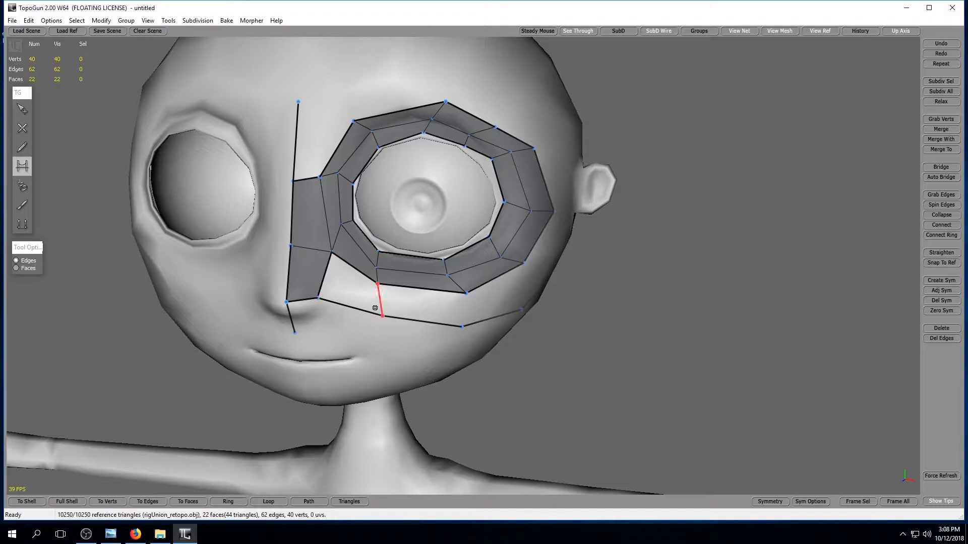
{"action": "left_click", "coordinate": [375, 308]}
{"action": "left_click", "coordinate": [464, 317]}
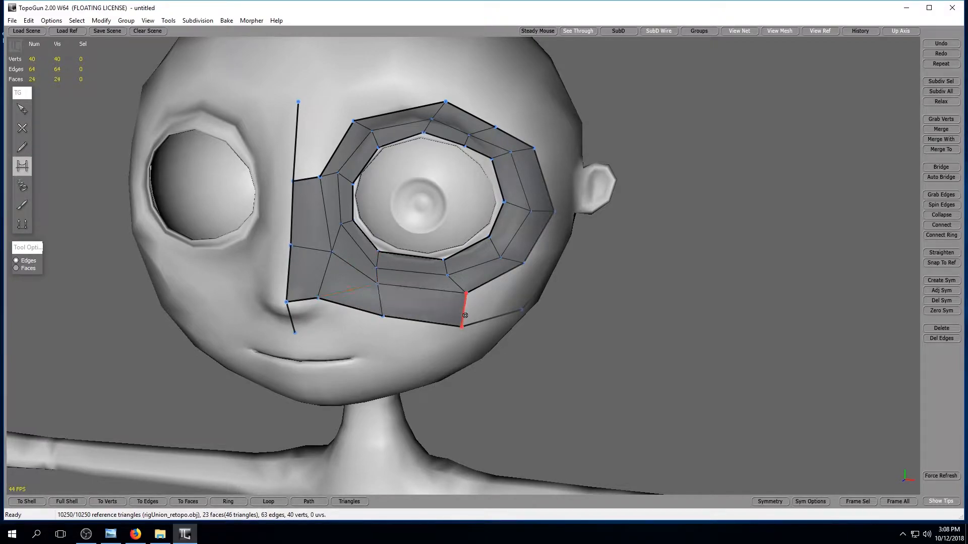
{"action": "left_click_drag", "start_coordinate": [628, 332], "coordinate": [580, 329], "text": "alt"}
{"action": "left_click", "coordinate": [402, 274]}
Shift the eye ring's lower inner corner vertex slightly down toward the nose to even out the surrounding quads.
{"action": "left_click", "coordinate": [24, 110]}
{"action": "left_click_drag", "start_coordinate": [308, 281], "coordinate": [369, 290], "text": "alt"}
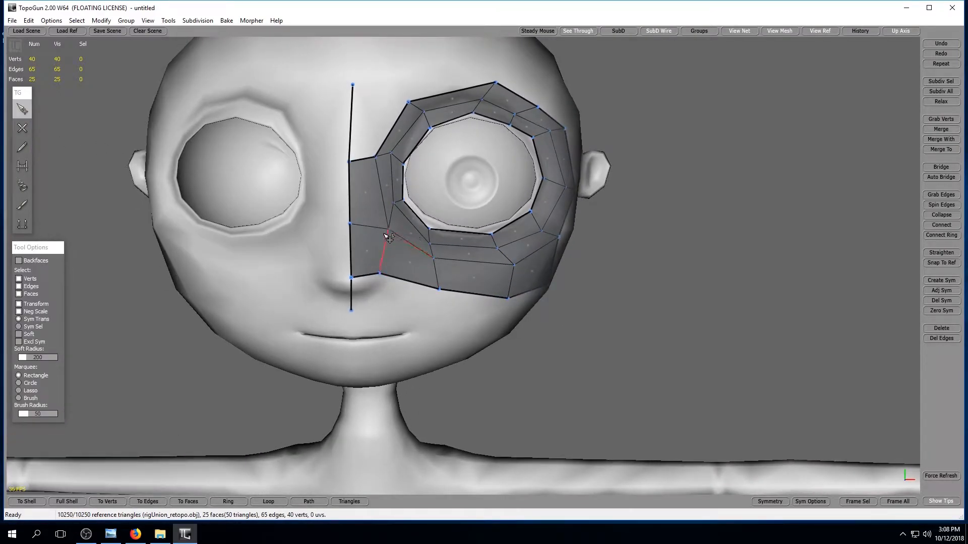
{"action": "left_click_drag", "start_coordinate": [388, 230], "coordinate": [379, 238]}
{"action": "left_click_drag", "start_coordinate": [378, 240], "coordinate": [379, 237]}
Move the cheek chain's end vertex farther back and slightly down, to below the ear.
{"action": "left_click_drag", "start_coordinate": [641, 323], "coordinate": [430, 311], "text": "alt"}
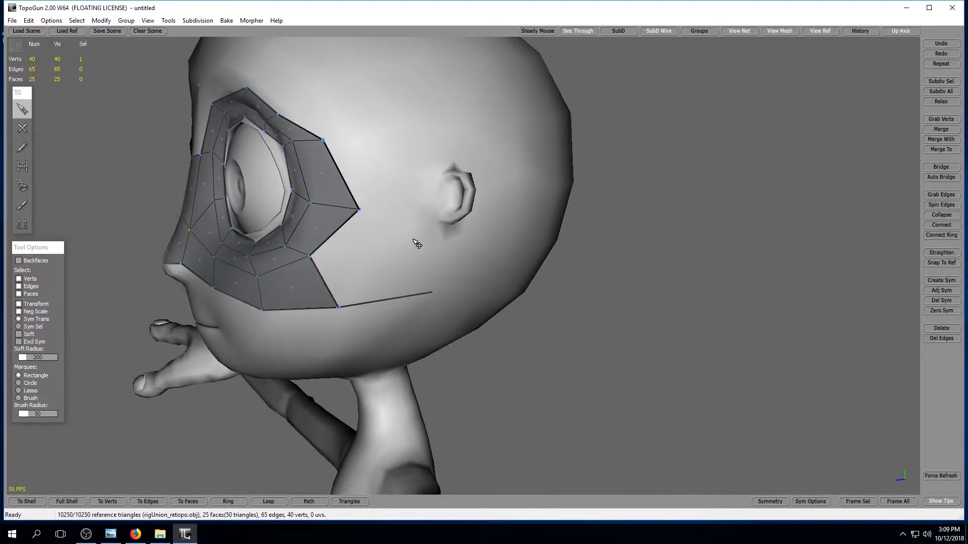
{"action": "left_click", "coordinate": [22, 128]}
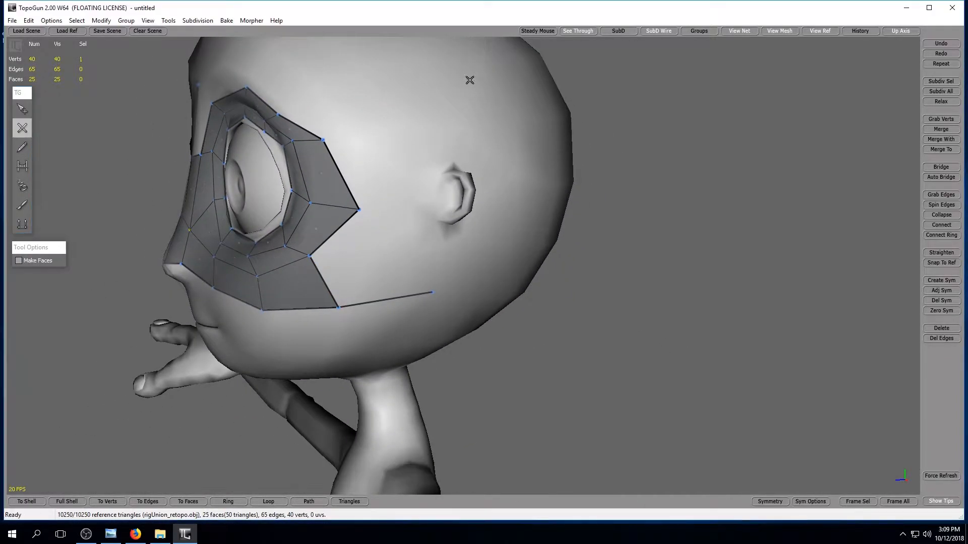
{"action": "key", "text": "q"}
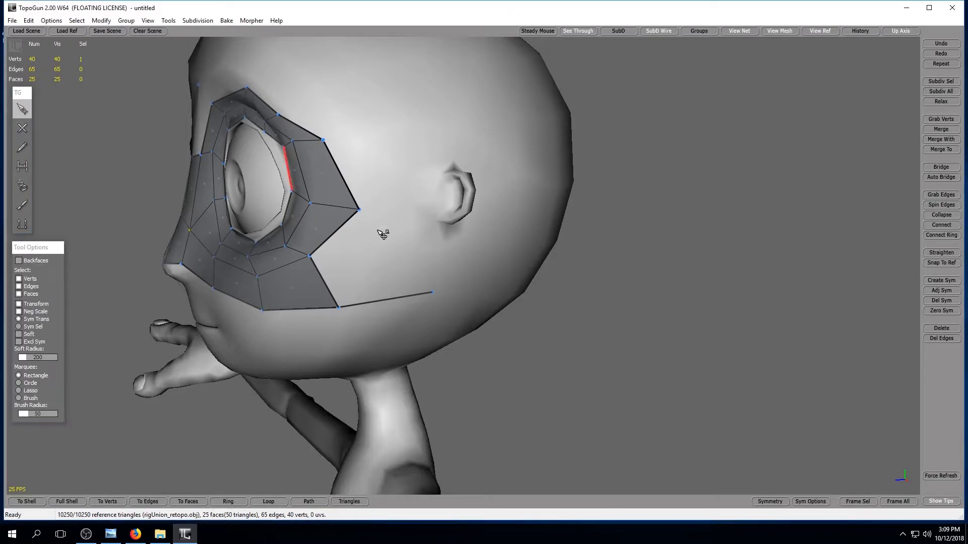
{"action": "mouse_move", "coordinate": [432, 292]}
{"action": "left_mouse_down"}
{"action": "mouse_move", "coordinate": [391, 219]}
{"action": "mouse_move", "coordinate": [448, 300]}
{"action": "left_mouse_up"}
{"action": "left_click_drag", "start_coordinate": [538, 354], "coordinate": [407, 331], "text": "alt"}
{"action": "left_click_drag", "start_coordinate": [215, 339], "coordinate": [378, 374], "text": "alt"}
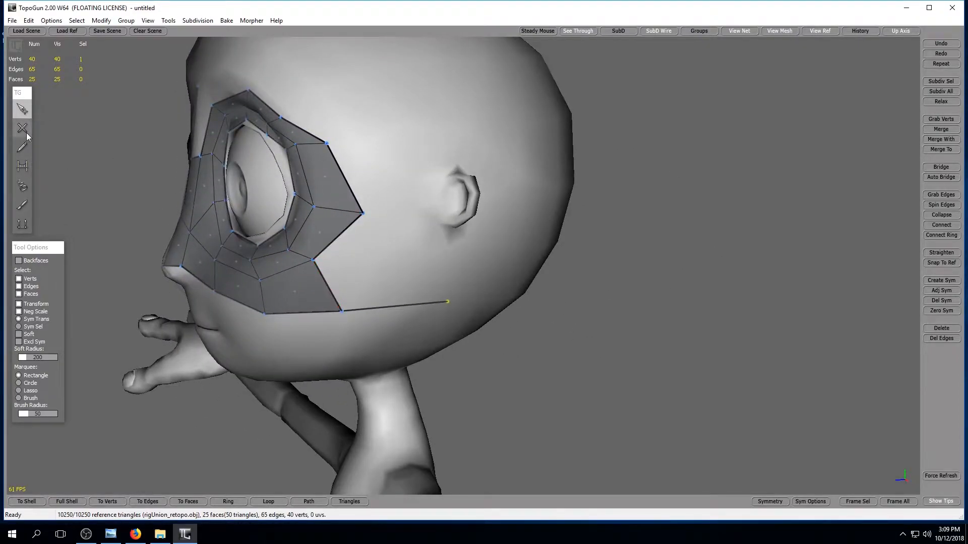
Draw a row of three vertices above the cheek chain, running from in front of the ear to behind it, beneath the earlobe.
{"action": "key", "text": "w"}
{"action": "left_click_drag", "start_coordinate": [531, 311], "coordinate": [391, 270], "text": "alt"}
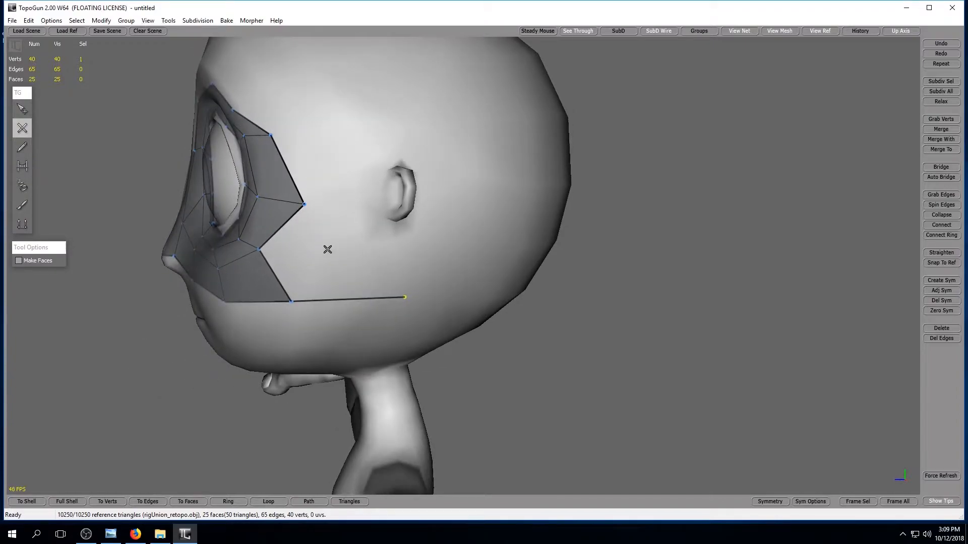
{"action": "left_click", "coordinate": [414, 248]}
{"action": "mouse_move", "coordinate": [473, 298]}
{"action": "left_mouse_down", "text": "alt"}
{"action": "mouse_move", "coordinate": [417, 305]}
{"action": "mouse_move", "coordinate": [355, 240]}
{"action": "left_mouse_up", "text": "alt"}
{"action": "left_click", "coordinate": [355, 223]}
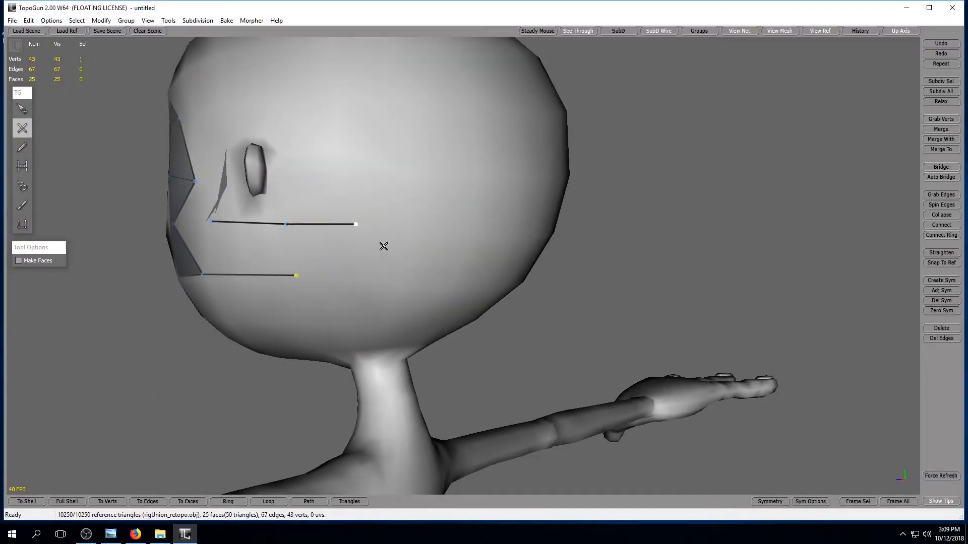
Add a vertex below the row's rear end and bridge it with the cheek chain's end into a quad below and behind the ear.
{"action": "left_click", "coordinate": [22, 165]}
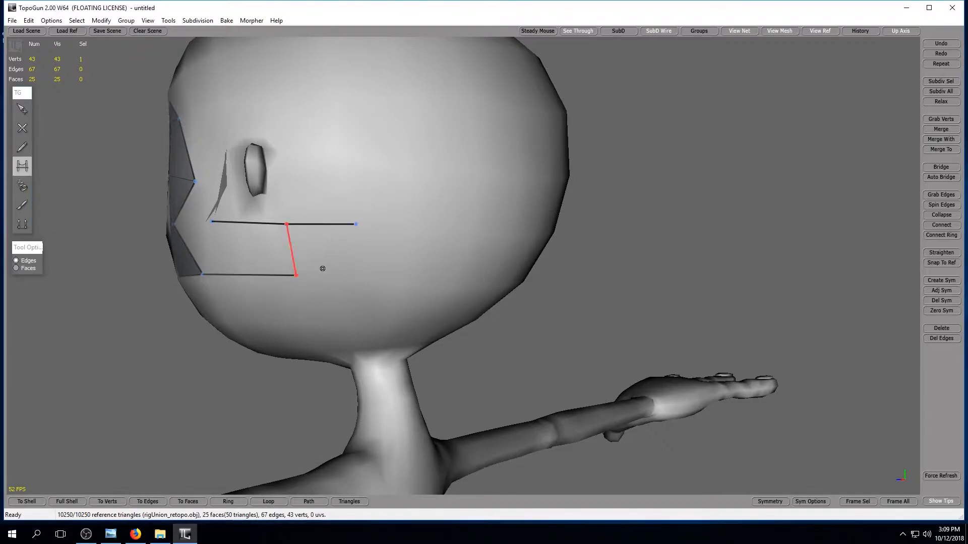
{"action": "left_click", "coordinate": [22, 130]}
{"action": "key", "text": "b"}
{"action": "left_click", "coordinate": [302, 249]}
{"action": "left_click", "coordinate": [344, 278]}
Bridge the row's front vertex to the eye ring's lower outer corner and move that vertex back and down toward the ear.
{"action": "left_click_drag", "start_coordinate": [326, 313], "coordinate": [398, 295], "text": "alt"}
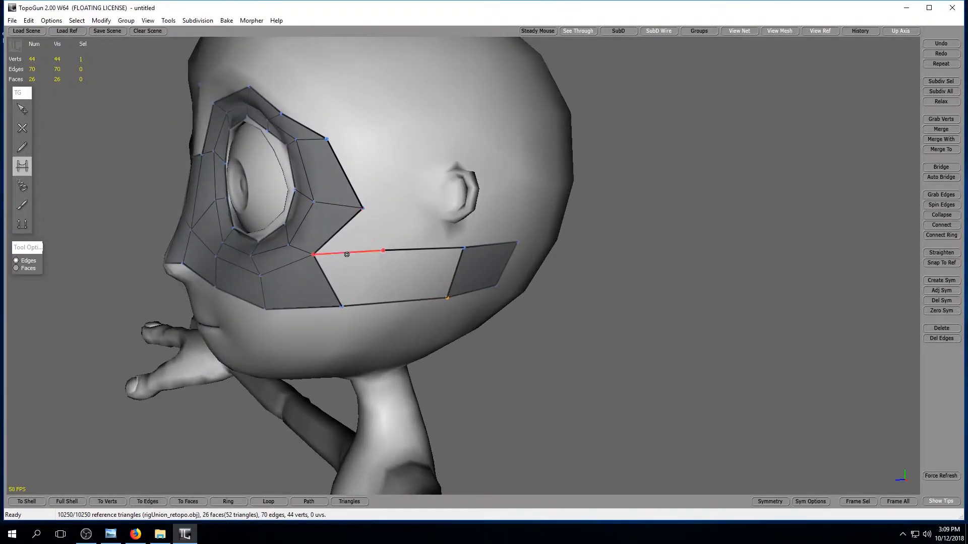
{"action": "left_click", "coordinate": [347, 255]}
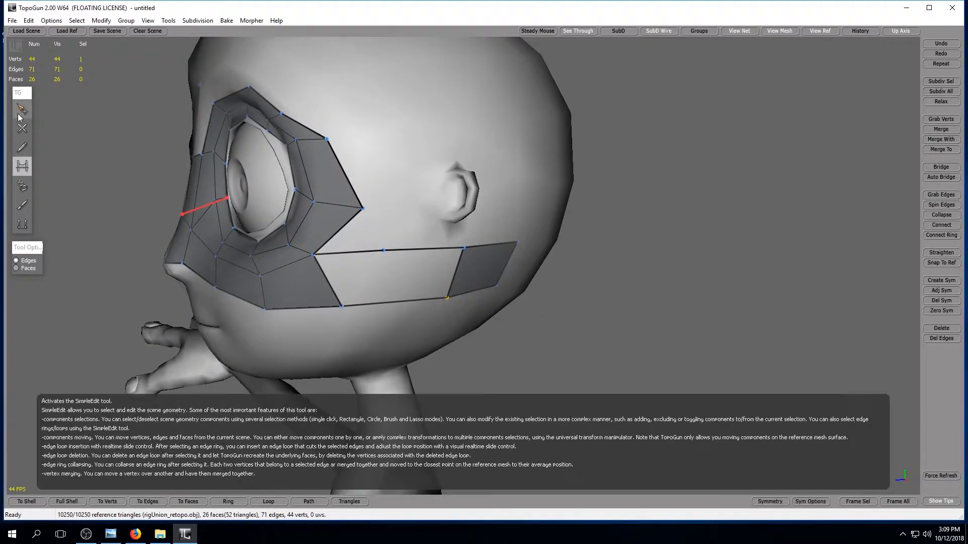
{"action": "left_click", "coordinate": [22, 109]}
{"action": "left_click_drag", "start_coordinate": [387, 255], "coordinate": [420, 267]}
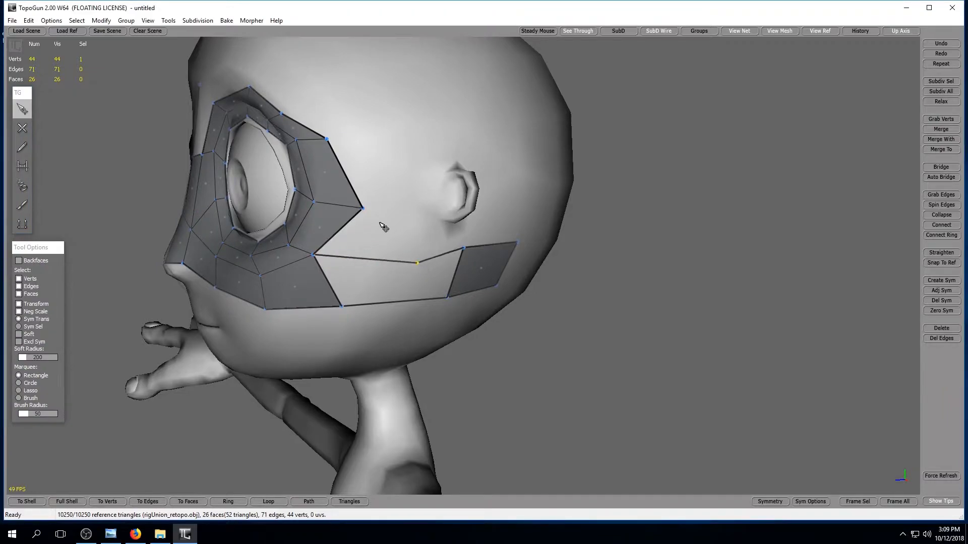
Place a vertex in front of the ear and bridge it with the eye ring's outer side and the row below into a quad.
{"action": "key", "text": "b"}
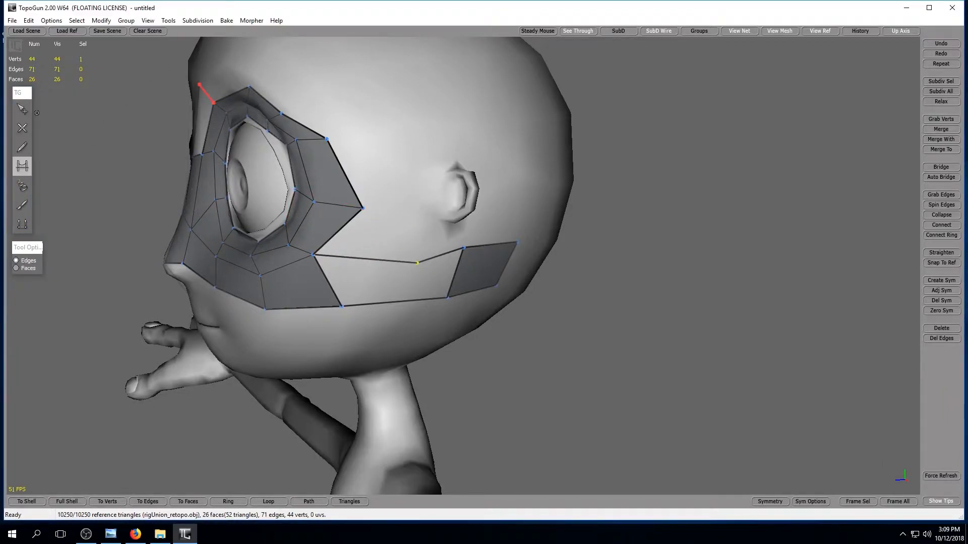
{"action": "left_click", "coordinate": [23, 109]}
{"action": "left_click", "coordinate": [23, 129]}
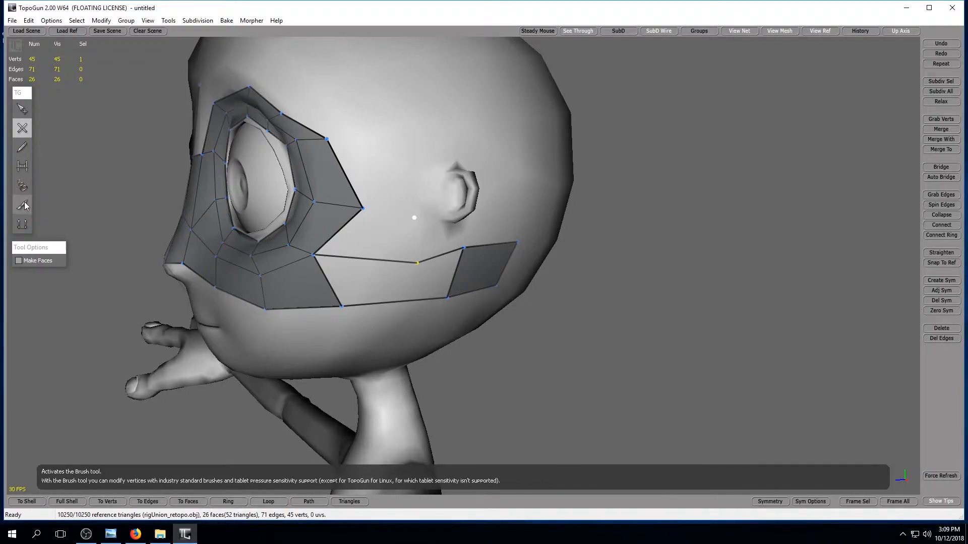
{"action": "left_click", "coordinate": [22, 166]}
{"action": "left_click", "coordinate": [398, 237]}
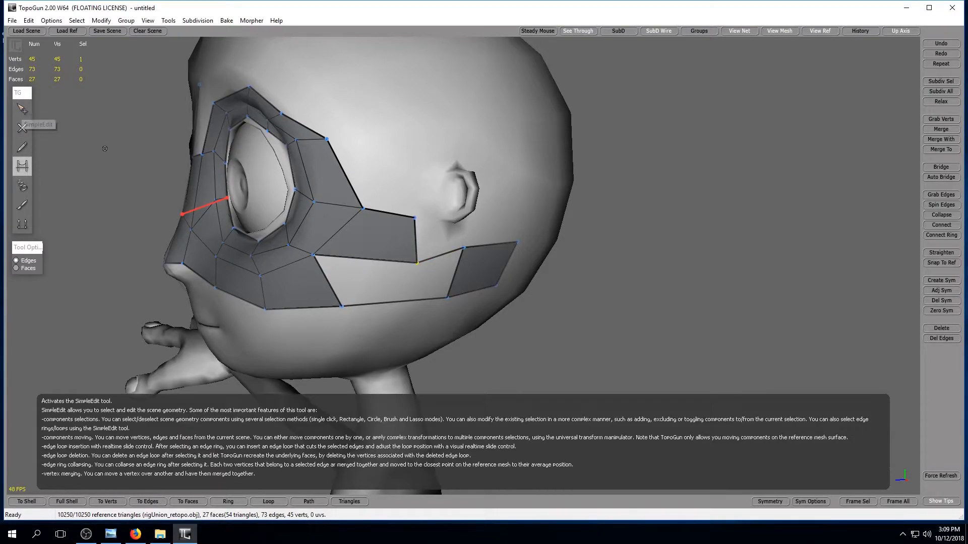
Delete the vertex in front of the earlobe that joins the eye ring's side quad to the row beneath the ear.
{"action": "left_click", "coordinate": [22, 109]}
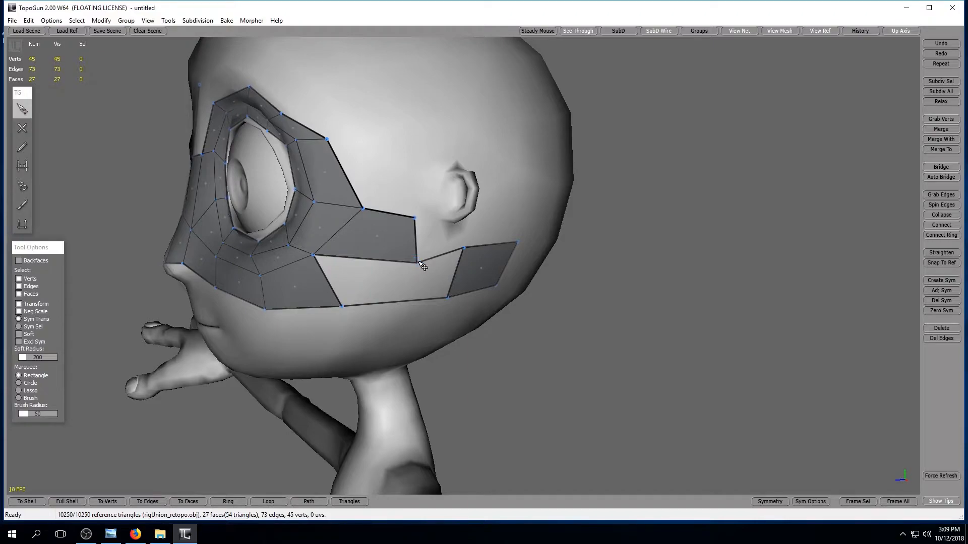
{"action": "left_click", "coordinate": [417, 263]}
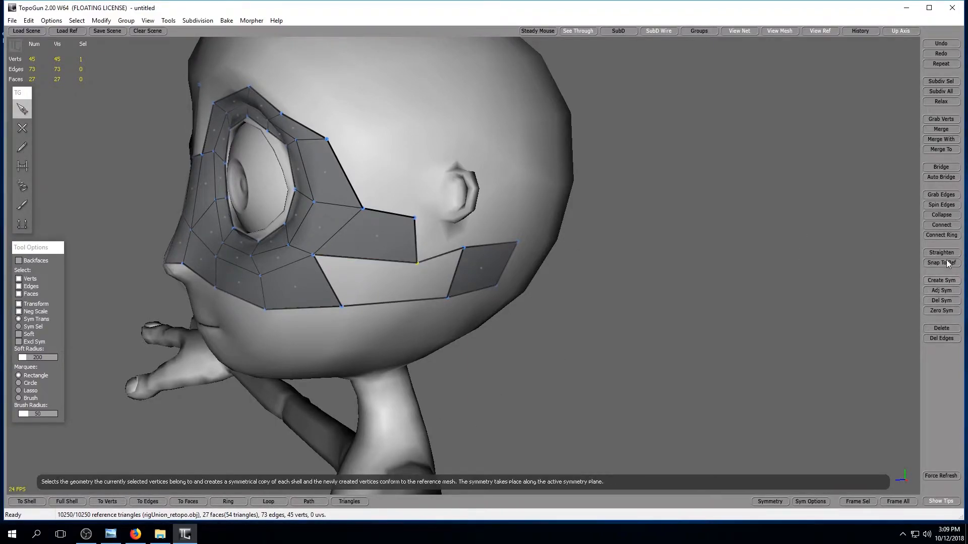
{"action": "left_click", "coordinate": [941, 329]}
{"action": "right_click_drag", "start_coordinate": [492, 391], "coordinate": [425, 385]}
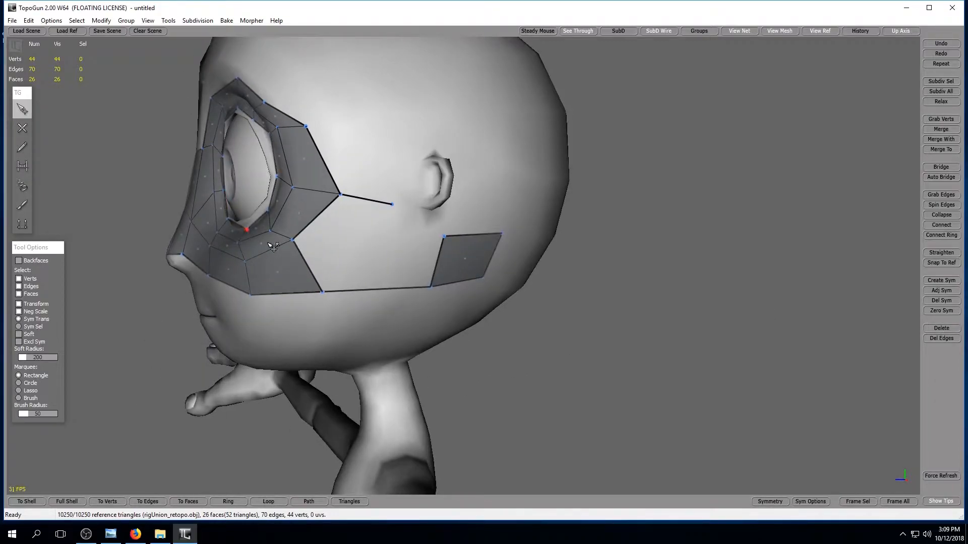
Bridge the remaining vertex in front of the ear to the cheek chain, forming a quad off the eye ring's lower outer corner.
{"action": "left_click", "coordinate": [22, 128]}
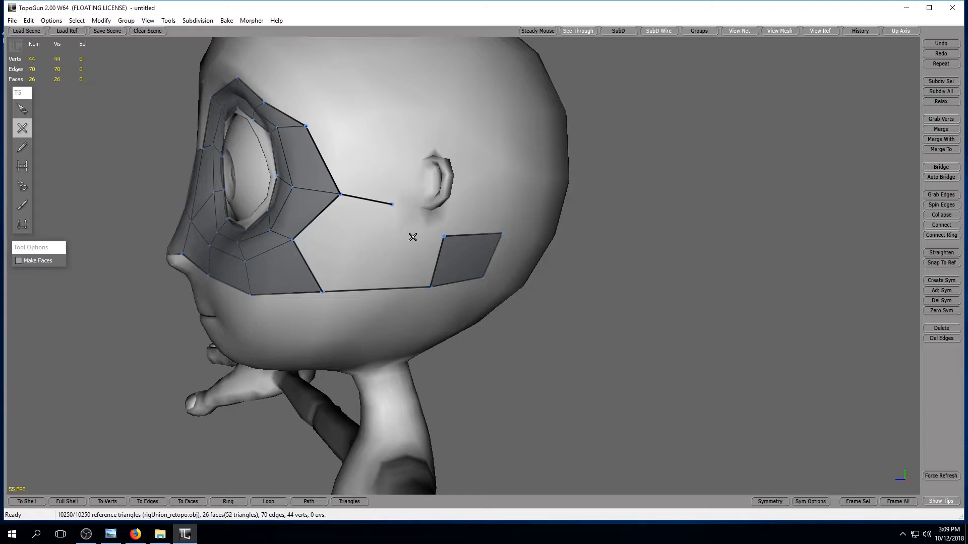
{"action": "left_click", "coordinate": [22, 108]}
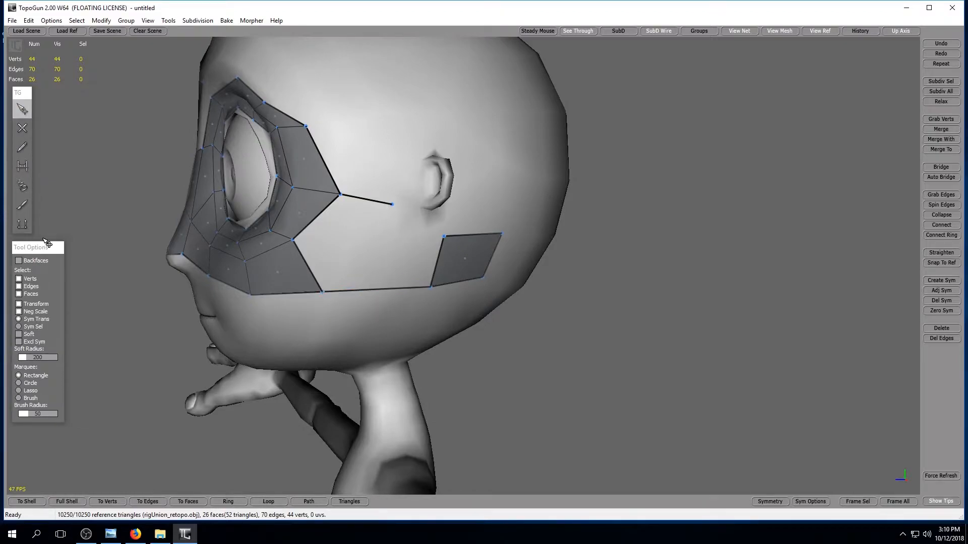
{"action": "left_click", "coordinate": [22, 166]}
{"action": "left_click", "coordinate": [363, 263]}
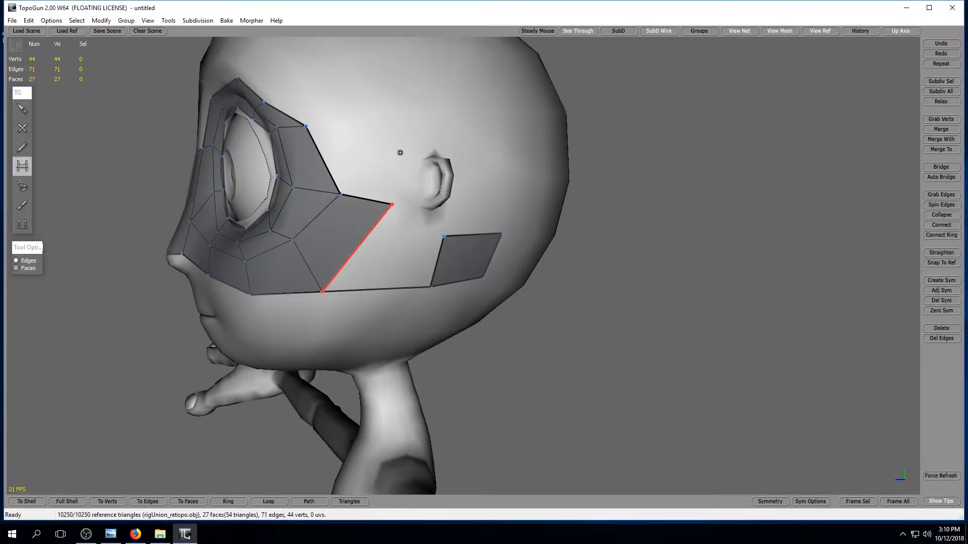
Shift the upper vertices of the quad below the ear slightly backward and bridge the gap between it and the cheek quad.
{"action": "left_click", "coordinate": [22, 108]}
{"action": "left_click_drag", "start_coordinate": [447, 236], "coordinate": [510, 236]}
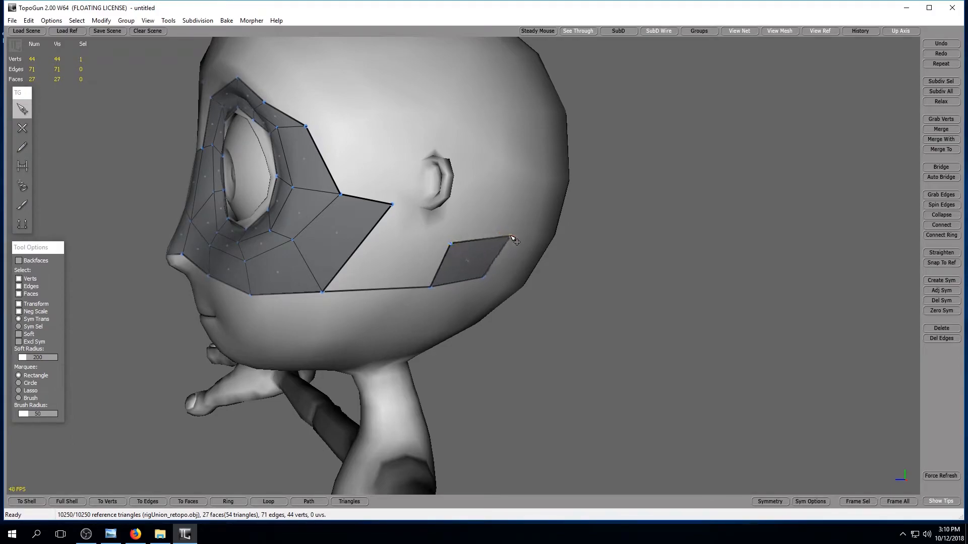
{"action": "left_click", "coordinate": [22, 165]}
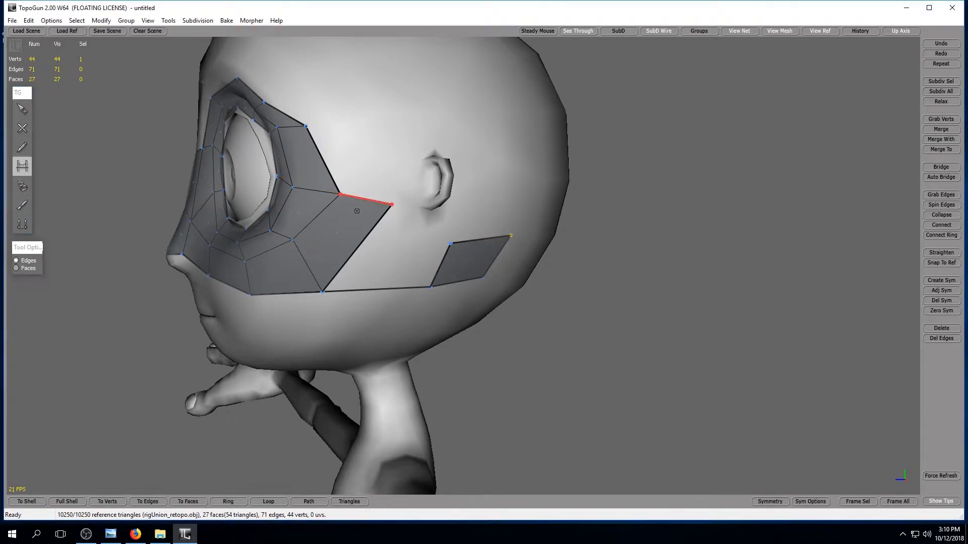
{"action": "left_click", "coordinate": [419, 222]}
{"action": "left_click_drag", "start_coordinate": [406, 298], "coordinate": [468, 317], "text": "alt"}
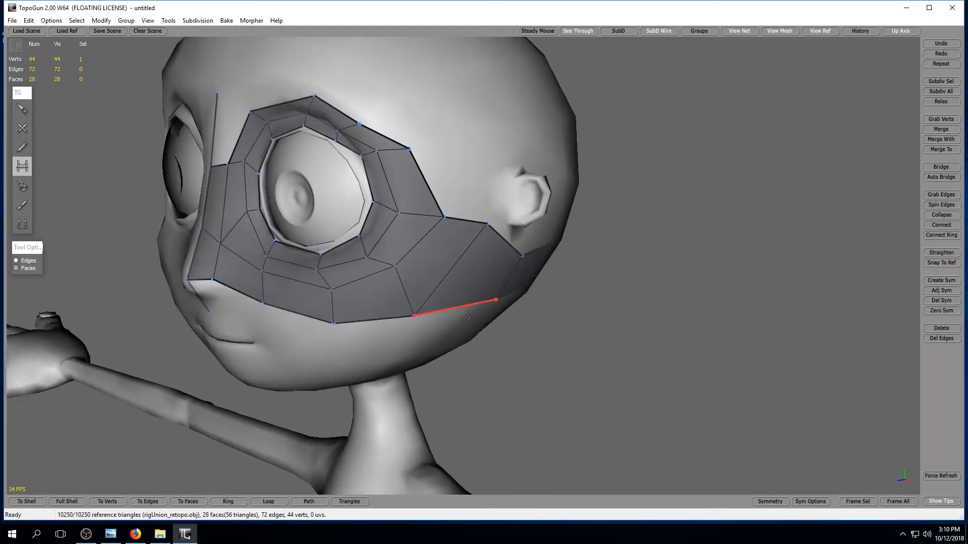
Delete the loose centre-line vertex beneath the nose together with the still-selected rear vertex of the quad behind the ear.
{"action": "left_click_drag", "start_coordinate": [298, 476], "coordinate": [642, 365], "text": "alt"}
{"action": "right_click_drag", "start_coordinate": [622, 383], "coordinate": [524, 361], "text": "alt"}
{"action": "middle_click_drag", "start_coordinate": [457, 351], "coordinate": [413, 303], "text": "alt"}
{"action": "right_click_drag", "start_coordinate": [460, 416], "coordinate": [436, 391], "text": "alt"}
{"action": "middle_click_drag", "start_coordinate": [363, 333], "coordinate": [441, 387], "text": "alt"}
{"action": "right_click_drag", "start_coordinate": [441, 387], "coordinate": [516, 385], "text": "alt"}
{"action": "mouse_move", "coordinate": [516, 386]}
{"action": "middle_mouse_down", "text": "alt"}
{"action": "mouse_move", "coordinate": [525, 408]}
{"action": "mouse_move", "coordinate": [510, 400]}
{"action": "middle_mouse_up", "text": "alt"}
{"action": "right_click_drag", "start_coordinate": [511, 400], "coordinate": [488, 392], "text": "alt"}
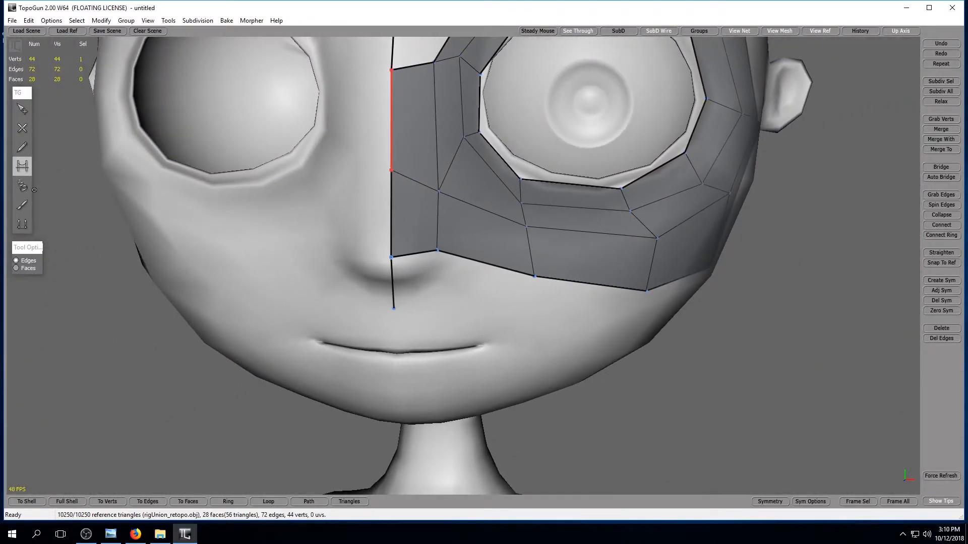
{"action": "left_click", "coordinate": [22, 109]}
{"action": "left_click", "coordinate": [394, 309], "text": "shift"}
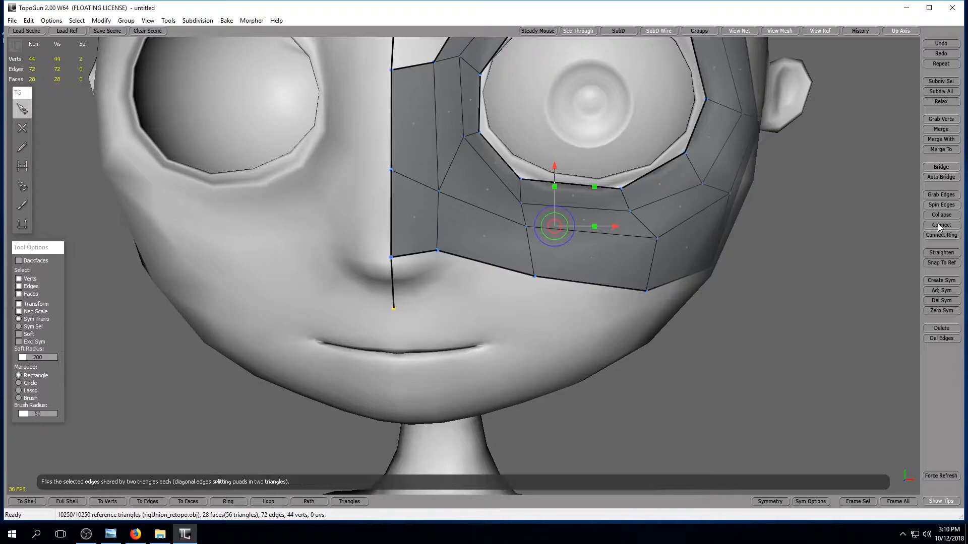
{"action": "left_click", "coordinate": [943, 302]}
{"action": "middle_click_drag", "start_coordinate": [557, 363], "coordinate": [560, 360], "text": "alt"}
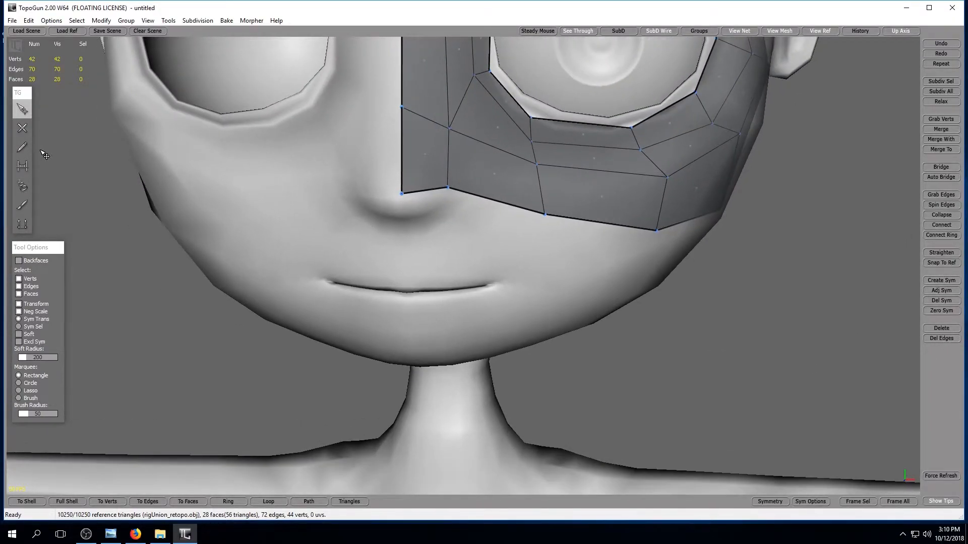
Draw a closed ring of vertices around the mouth opening, following the upper and lower lip edges.
{"action": "left_click", "coordinate": [22, 128]}
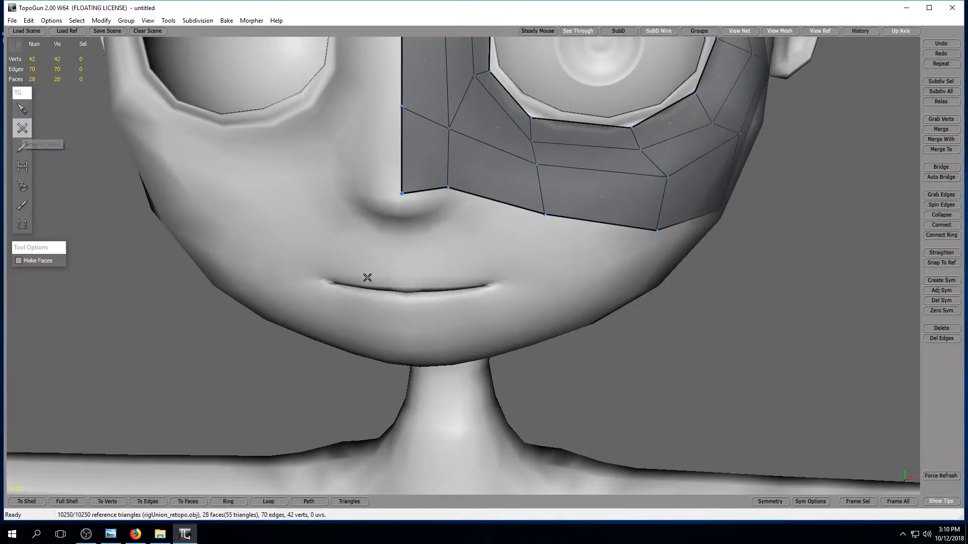
{"action": "left_click", "coordinate": [406, 289]}
{"action": "left_click", "coordinate": [484, 282]}
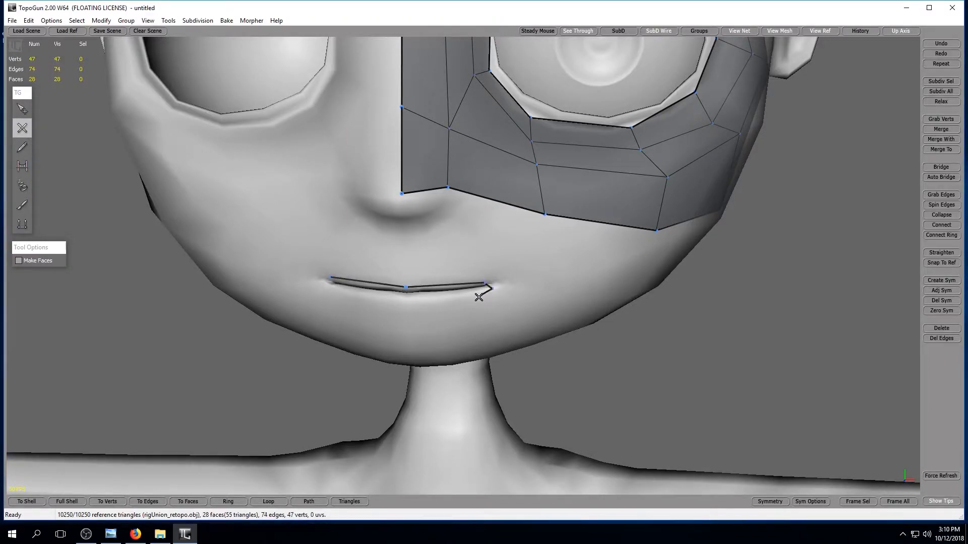
{"action": "left_click", "coordinate": [409, 303]}
{"action": "left_click", "coordinate": [335, 294]}
{"action": "left_click", "coordinate": [22, 165]}
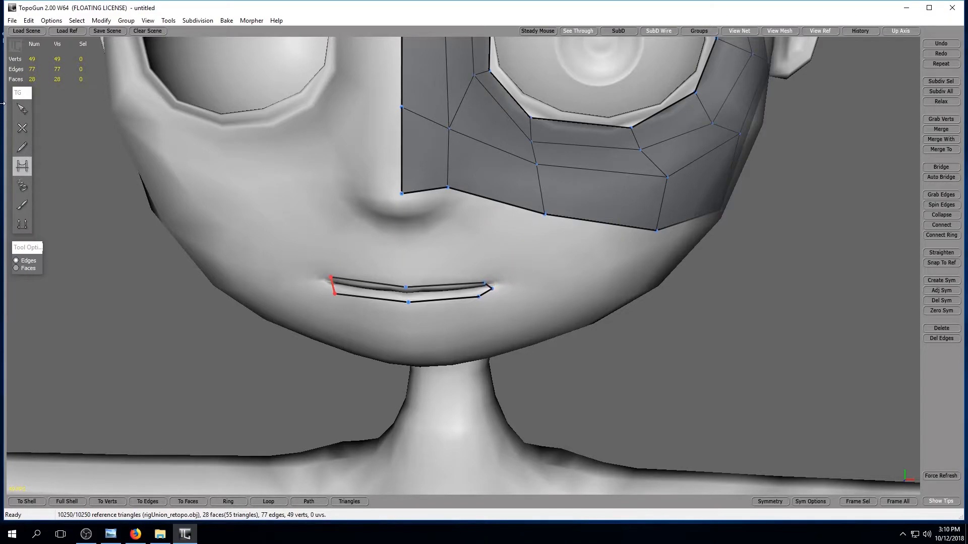
Delete the extra pointed vertex from the mouth ring at the character's left mouth corner.
{"action": "left_click", "coordinate": [25, 109]}
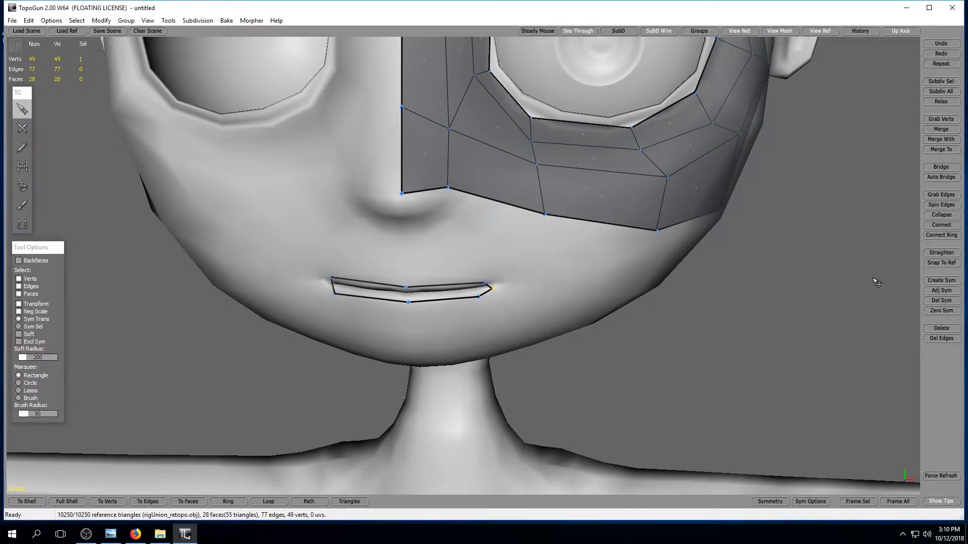
{"action": "left_click", "coordinate": [942, 328]}
{"action": "left_click_drag", "start_coordinate": [168, 348], "coordinate": [342, 371], "text": "alt"}
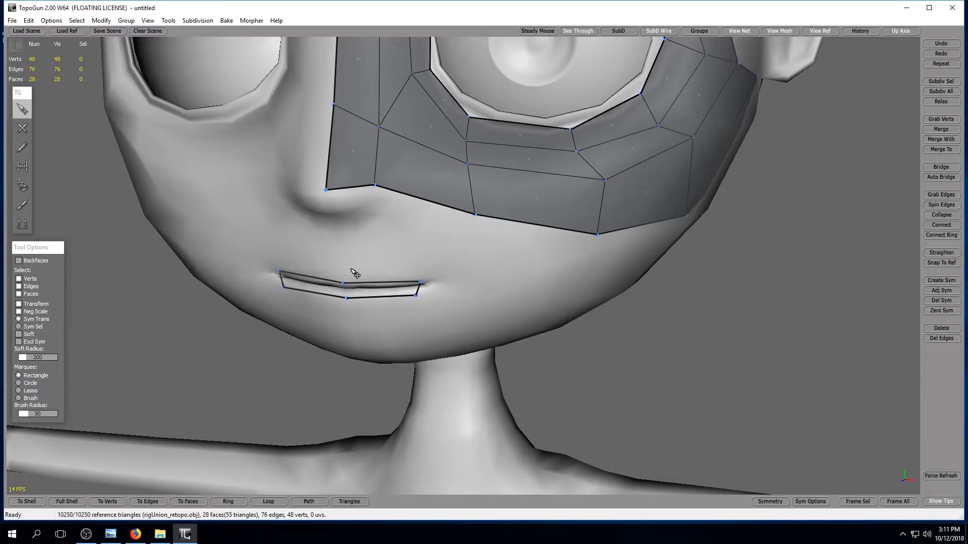
Draw an outer lip chain of six vertices around the mouth ring, from above the lip centre around beneath to the right corner.
{"action": "left_click", "coordinate": [22, 127]}
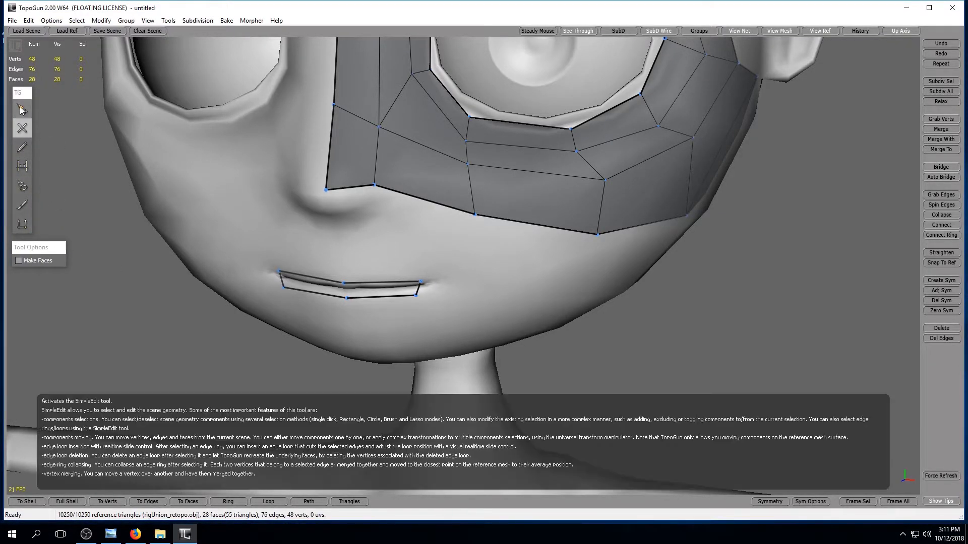
{"action": "left_click", "coordinate": [432, 267]}
{"action": "left_click", "coordinate": [351, 314]}
{"action": "left_click_drag", "start_coordinate": [310, 330], "coordinate": [354, 318], "text": "alt"}
{"action": "left_click", "coordinate": [362, 316]}
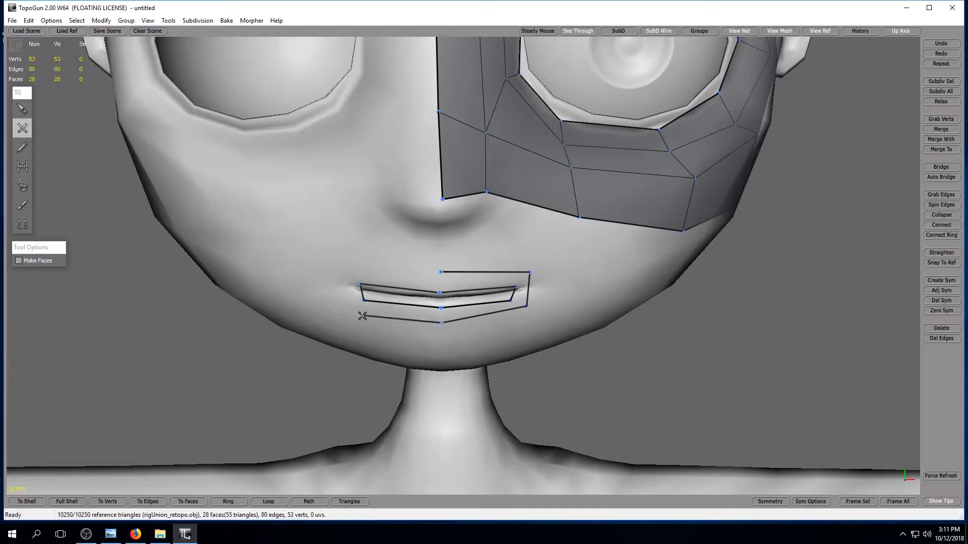
{"action": "left_click", "coordinate": [339, 280]}
Bridge the outer lip chain's ends above the mouth and position the end vertex outside the character's right mouth corner.
{"action": "left_click", "coordinate": [22, 167]}
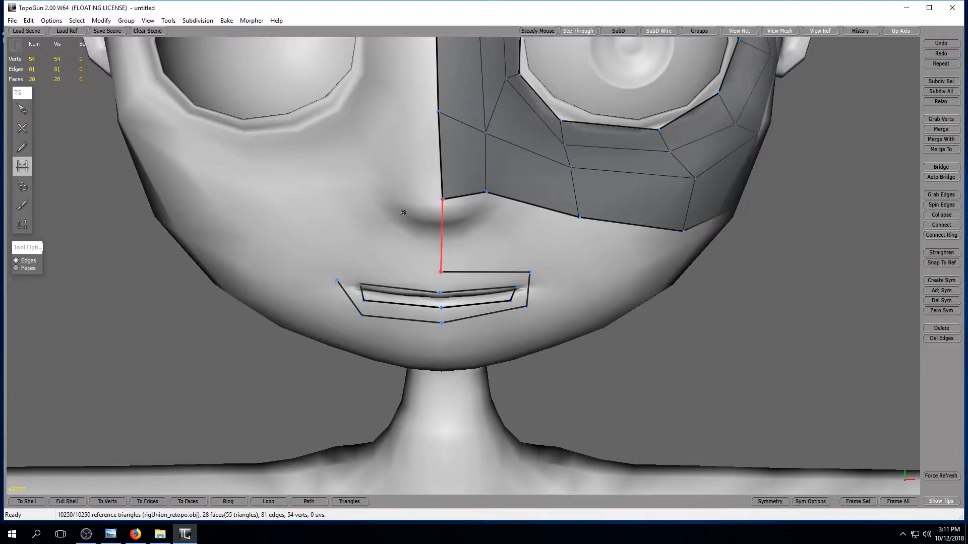
{"action": "left_click", "coordinate": [22, 108]}
{"action": "left_click_drag", "start_coordinate": [337, 280], "coordinate": [441, 273]}
{"action": "left_click", "coordinate": [22, 166]}
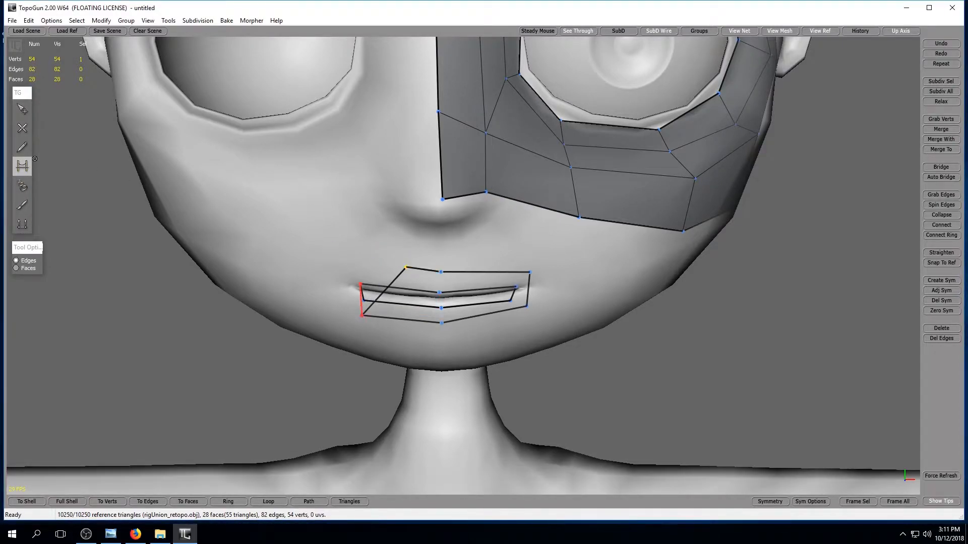
{"action": "left_click", "coordinate": [22, 109]}
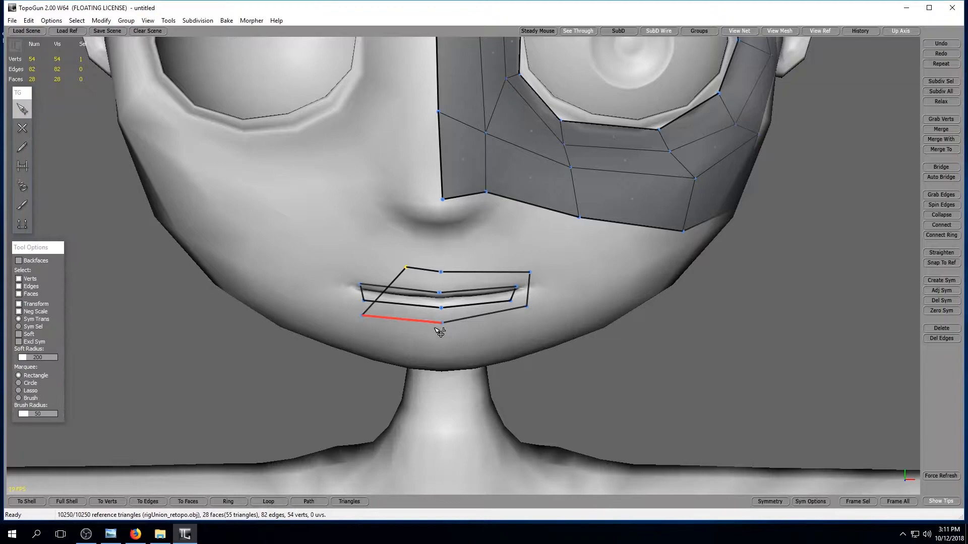
{"action": "left_click_drag", "start_coordinate": [407, 268], "coordinate": [343, 275]}
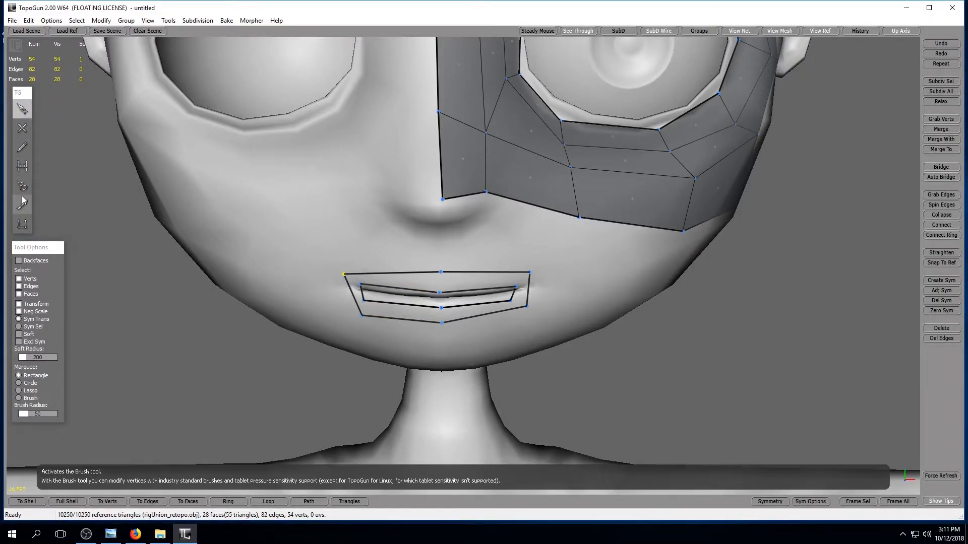
Bridge the outer and inner lip loops into quads all the way around the mouth.
{"action": "left_click", "coordinate": [22, 166]}
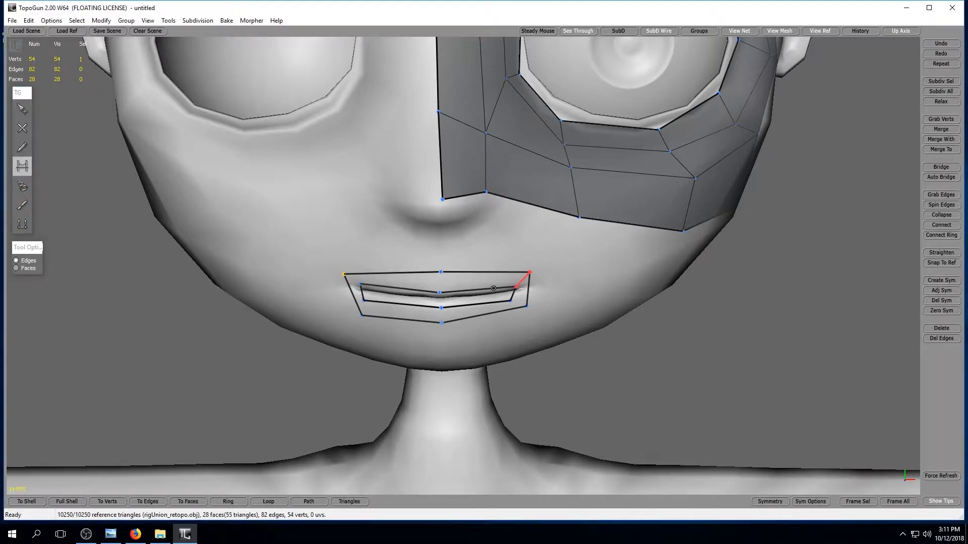
{"action": "left_click", "coordinate": [513, 279]}
{"action": "left_click", "coordinate": [523, 304]}
{"action": "left_click", "coordinate": [442, 316]}
{"action": "left_click", "coordinate": [362, 311]}
{"action": "left_click", "coordinate": [350, 279]}
{"action": "left_click_drag", "start_coordinate": [633, 339], "coordinate": [597, 346], "text": "alt"}
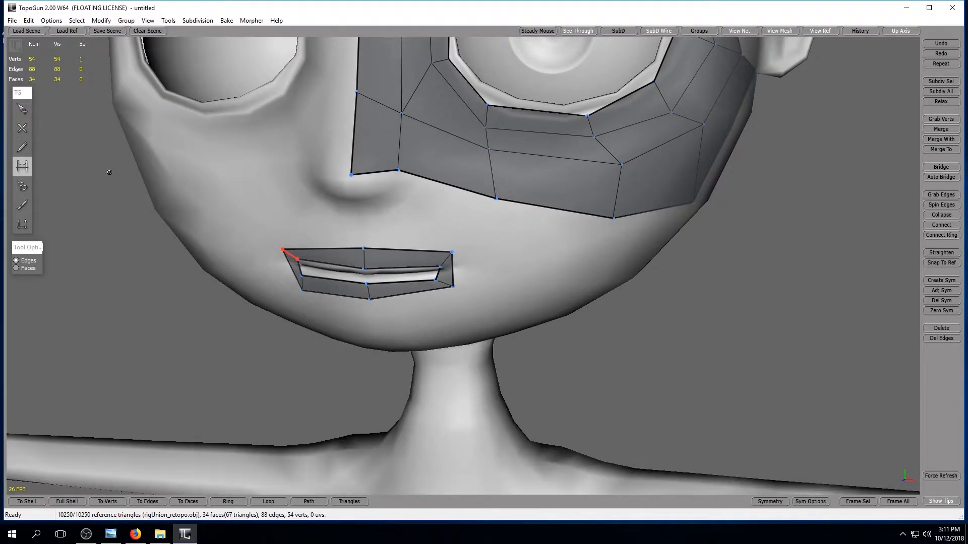
Split the lip quad at the character's left mouth corner with a new vertex on its outer and inner edges.
{"action": "left_click", "coordinate": [23, 128]}
{"action": "left_click", "coordinate": [449, 273]}
{"action": "left_click", "coordinate": [436, 278]}
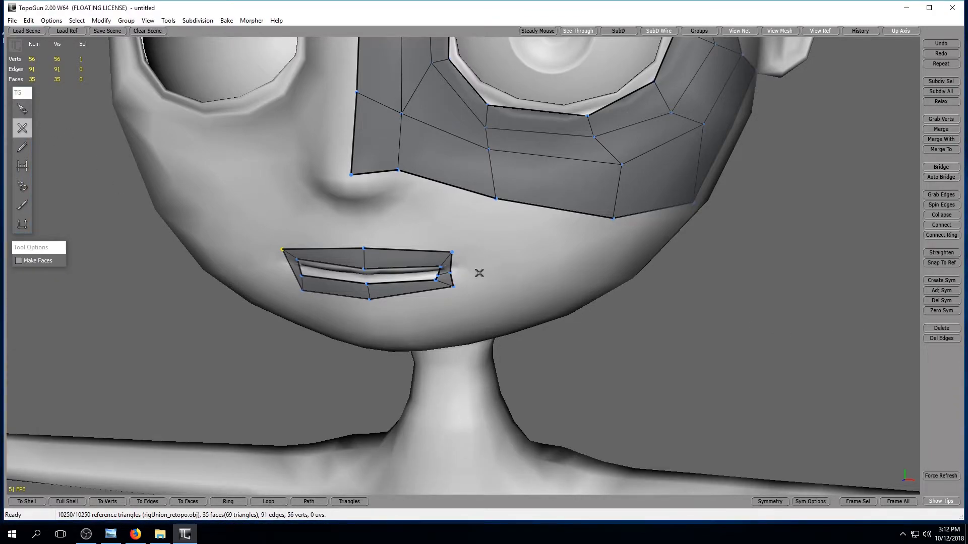
Draw a row of four vertices from beside the left mouth corner back along the jaw and bridge its front end to the lips.
{"action": "left_click", "coordinate": [531, 276]}
{"action": "left_click", "coordinate": [588, 277]}
{"action": "left_click_drag", "start_coordinate": [774, 281], "coordinate": [708, 281], "text": "alt"}
{"action": "left_click", "coordinate": [521, 278]}
{"action": "left_click_drag", "start_coordinate": [521, 278], "coordinate": [127, 103], "text": "alt"}
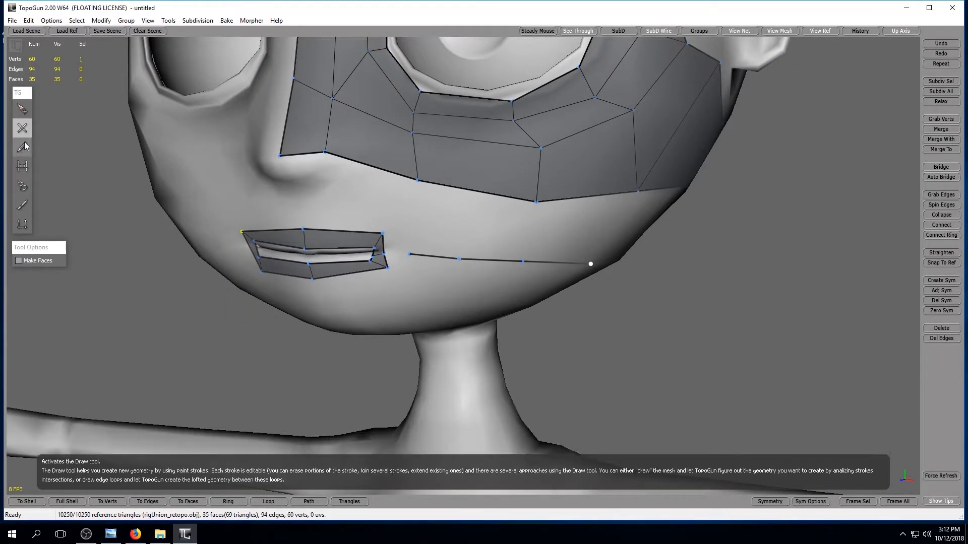
{"action": "left_click", "coordinate": [22, 166]}
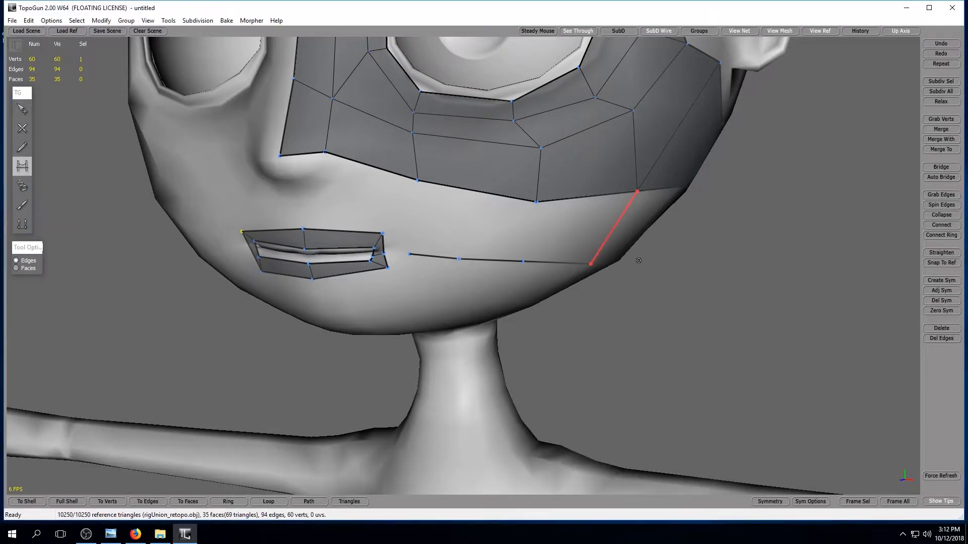
{"action": "left_click", "coordinate": [394, 253]}
{"action": "left_click_drag", "start_coordinate": [683, 350], "coordinate": [618, 327], "text": "alt"}
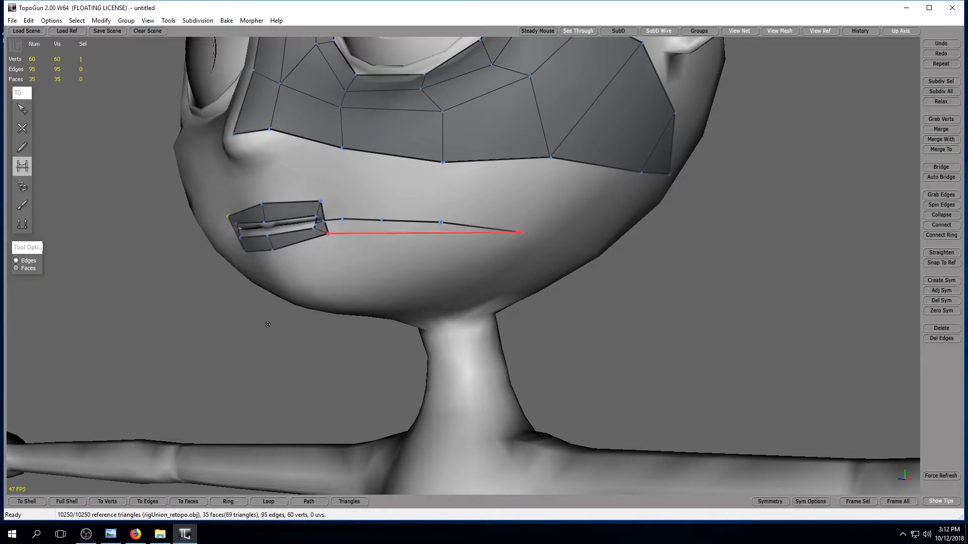
View the character's outstretched left arm from above and activate the Tubes tool with 8 divisions.
{"action": "left_click_drag", "start_coordinate": [352, 363], "coordinate": [407, 358], "text": "alt"}
{"action": "right_click_drag", "start_coordinate": [386, 357], "coordinate": [488, 432], "text": "alt"}
{"action": "left_click_drag", "start_coordinate": [488, 432], "coordinate": [519, 499], "text": "alt"}
{"action": "middle_click_drag", "start_coordinate": [536, 350], "coordinate": [441, 339], "text": "alt"}
{"action": "left_click_drag", "start_coordinate": [441, 339], "coordinate": [397, 409], "text": "alt"}
{"action": "middle_click_drag", "start_coordinate": [398, 410], "coordinate": [433, 368], "text": "alt"}
{"action": "left_click_drag", "start_coordinate": [433, 369], "coordinate": [448, 411], "text": "alt"}
{"action": "right_click_drag", "start_coordinate": [448, 411], "coordinate": [446, 380], "text": "alt"}
{"action": "middle_click_drag", "start_coordinate": [446, 381], "coordinate": [350, 315], "text": "alt"}
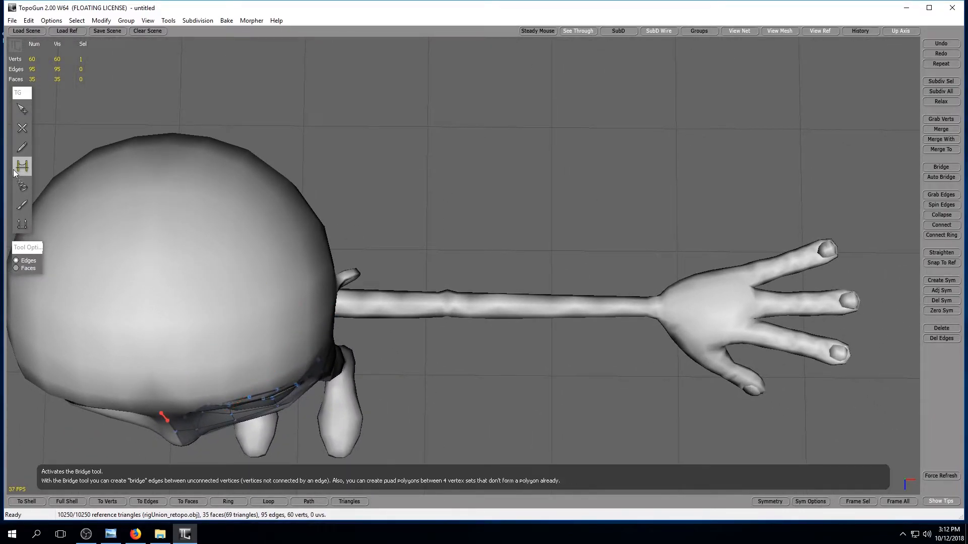
{"action": "left_click", "coordinate": [22, 191]}
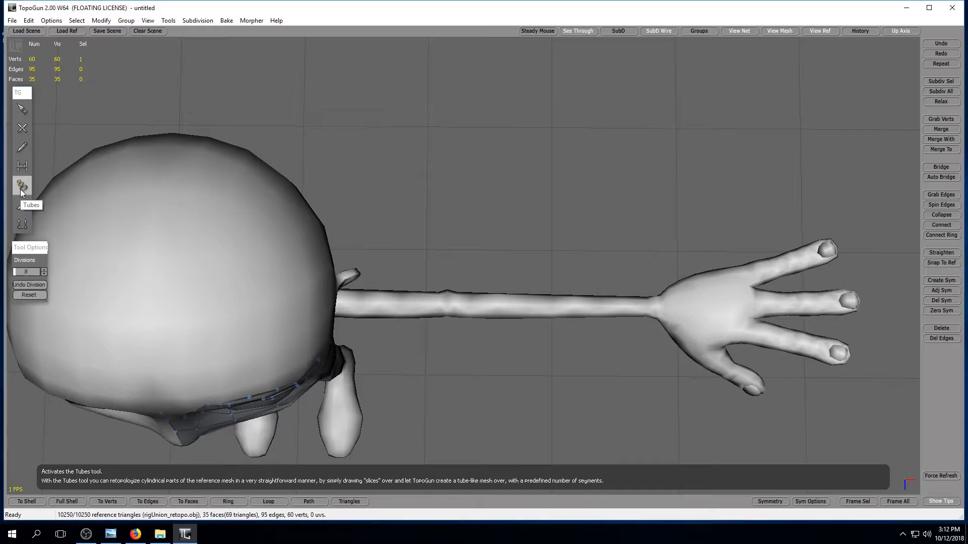
{"action": "left_click", "coordinate": [44, 270]}
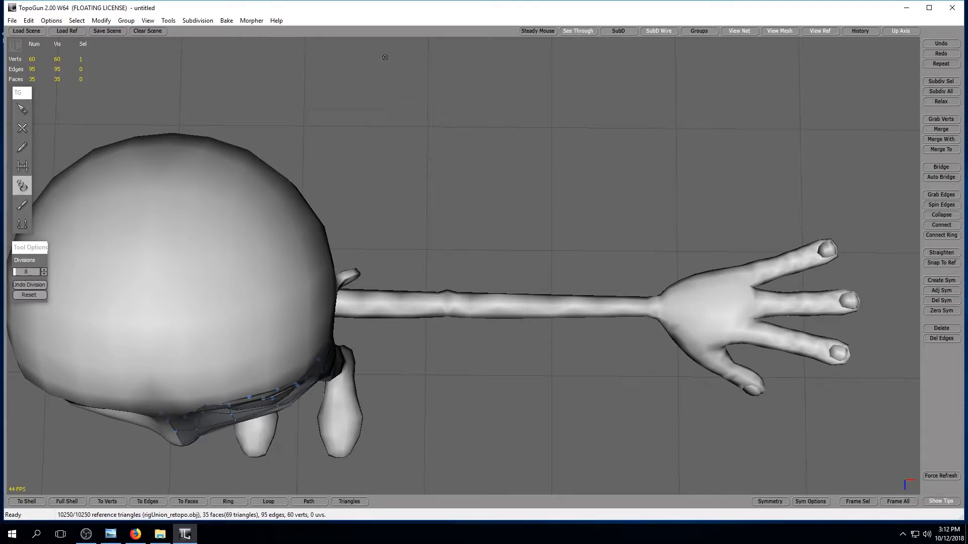
{"action": "left_click_drag", "start_coordinate": [429, 403], "coordinate": [429, 405]}
{"action": "left_click_drag", "start_coordinate": [574, 382], "coordinate": [549, 414]}
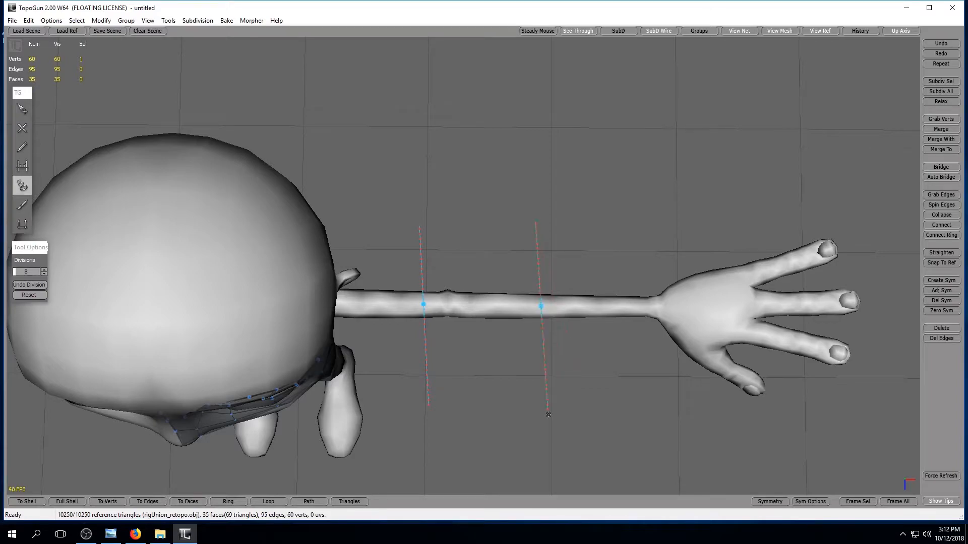
{"action": "left_click_drag", "start_coordinate": [651, 369], "coordinate": [652, 377]}
{"action": "middle_click_drag", "start_coordinate": [513, 393], "coordinate": [492, 307]}
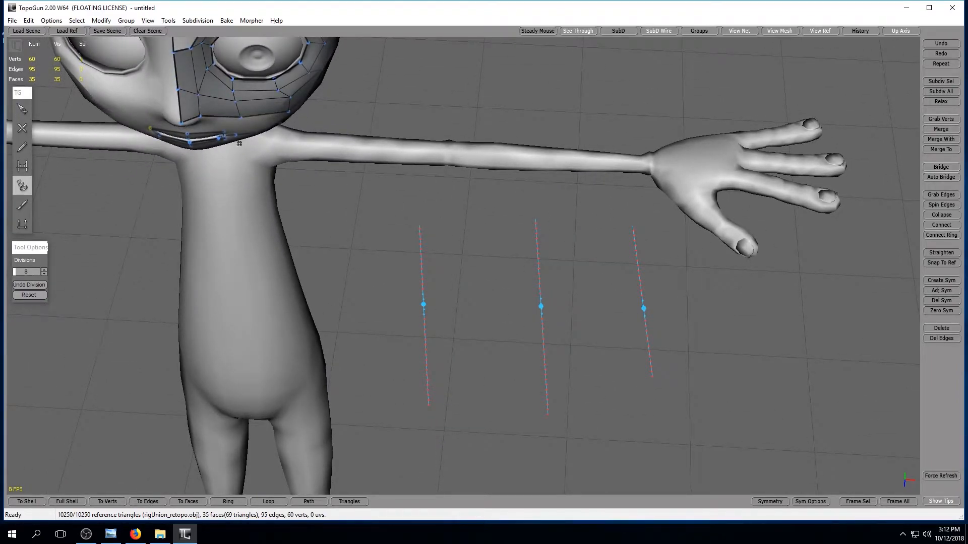
{"action": "left_click", "coordinate": [23, 297]}
Draw three slices across the left arm from above, from upper arm to wrist, and create an eight-division tube through them.
{"action": "left_click_drag", "start_coordinate": [402, 282], "coordinate": [405, 358], "text": "alt"}
{"action": "mouse_move", "coordinate": [403, 205]}
{"action": "left_mouse_down"}
{"action": "mouse_move", "coordinate": [424, 397]}
{"action": "mouse_move", "coordinate": [416, 413]}
{"action": "left_mouse_up"}
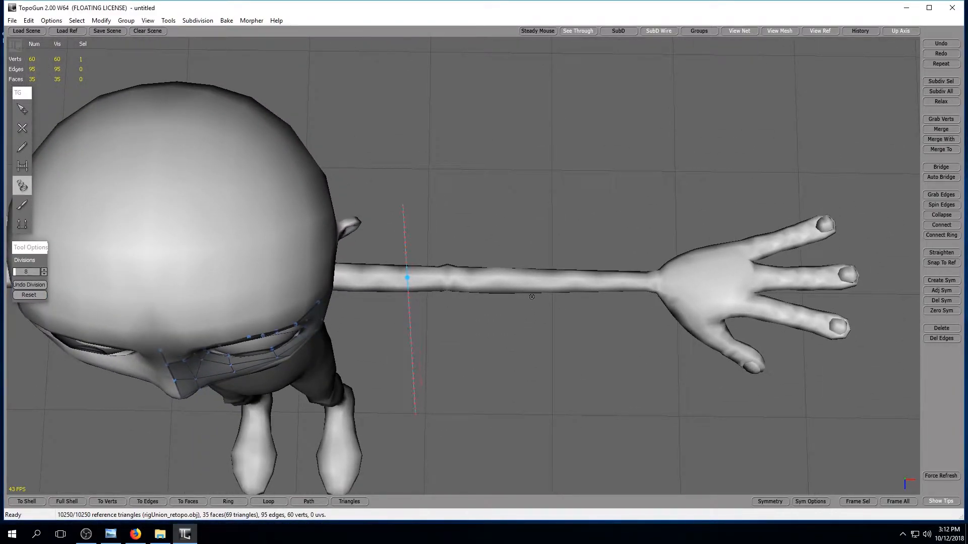
{"action": "left_click_drag", "start_coordinate": [556, 416], "coordinate": [555, 415]}
{"action": "left_click_drag", "start_coordinate": [631, 211], "coordinate": [669, 368]}
{"action": "right_click", "coordinate": [581, 281]}
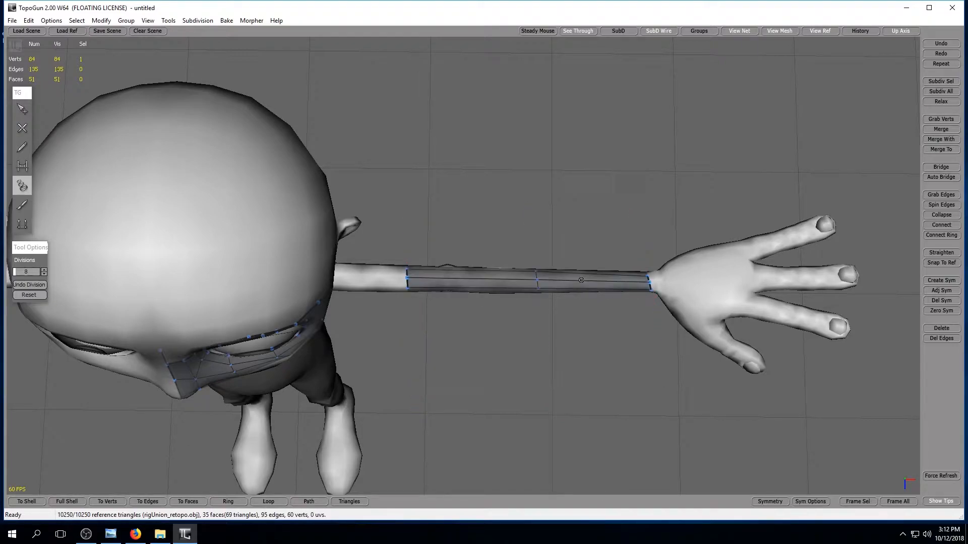
Examine the new arm tube from the front and close up, checking how it follows the reference arm.
{"action": "middle_click_drag", "start_coordinate": [541, 414], "coordinate": [552, 232]}
{"action": "left_click_drag", "start_coordinate": [479, 244], "coordinate": [475, 218], "text": "alt"}
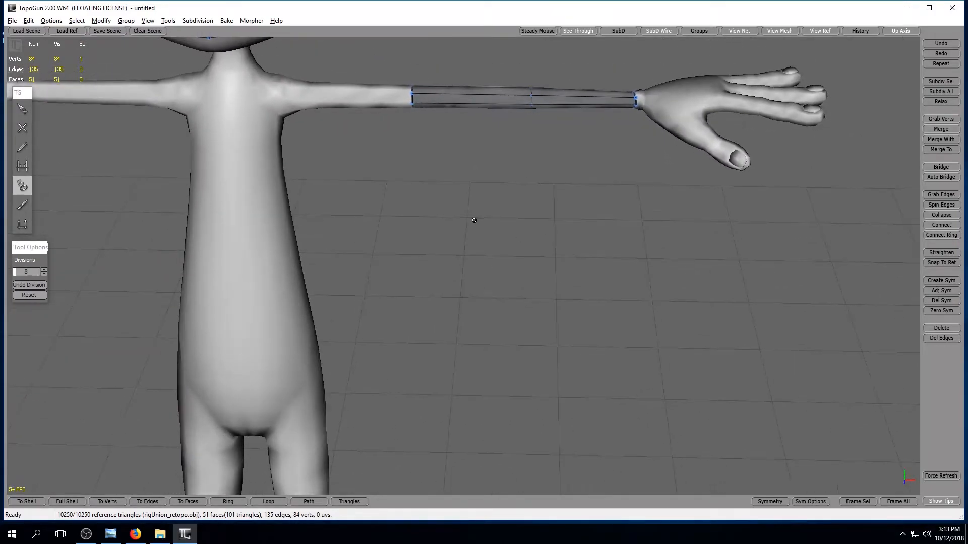
{"action": "middle_click_drag", "start_coordinate": [475, 218], "coordinate": [493, 289], "text": "alt"}
{"action": "left_click_drag", "start_coordinate": [492, 289], "coordinate": [491, 279], "text": "alt"}
{"action": "middle_click_drag", "start_coordinate": [491, 279], "coordinate": [502, 245], "text": "alt"}
{"action": "right_click_drag", "start_coordinate": [501, 245], "coordinate": [526, 255], "text": "alt"}
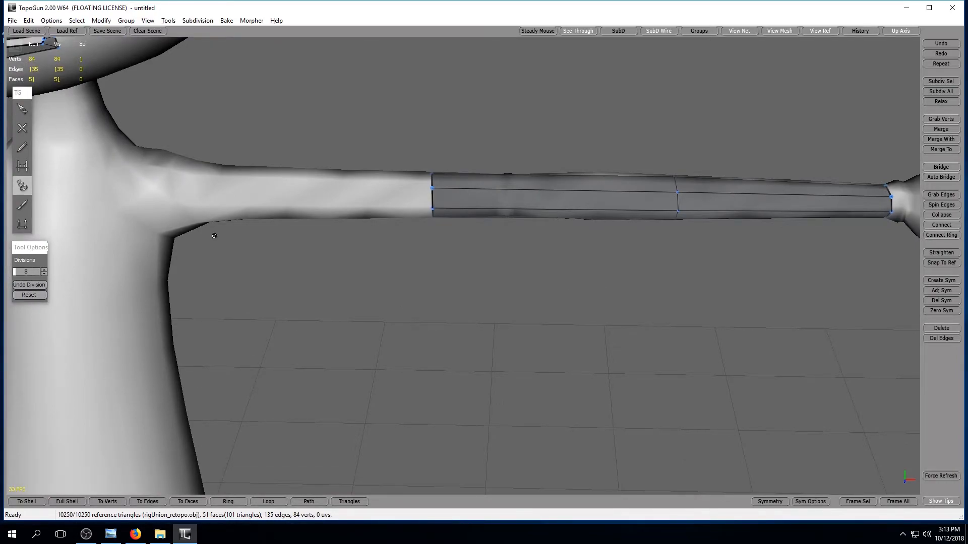
{"action": "right_click_drag", "start_coordinate": [450, 249], "coordinate": [421, 253], "text": "alt"}
{"action": "middle_click_drag", "start_coordinate": [422, 253], "coordinate": [328, 265], "text": "alt"}
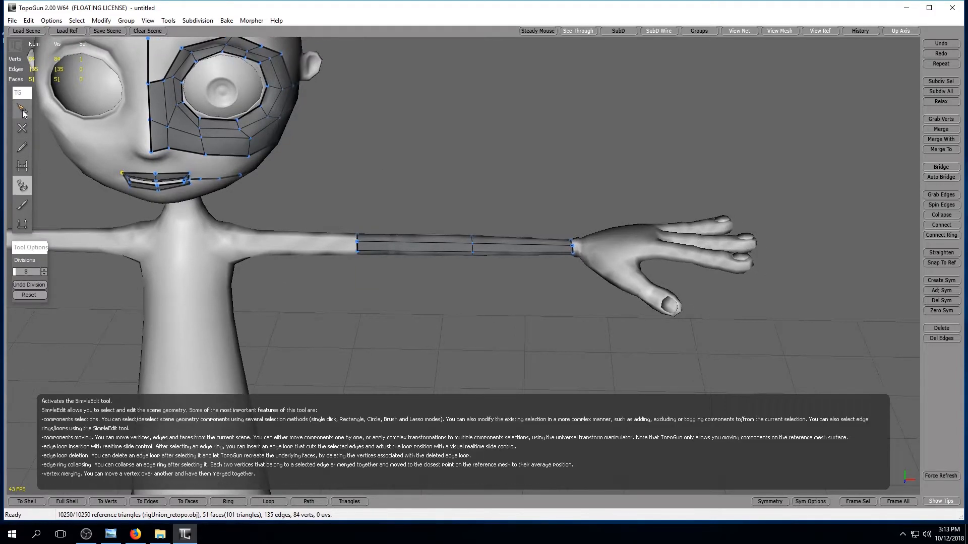
Delete the whole tube from the left arm with SimpleEdit, including its upper and rear faces.
{"action": "left_click", "coordinate": [23, 109]}
{"action": "left_click_drag", "start_coordinate": [371, 220], "coordinate": [301, 165], "text": "alt"}
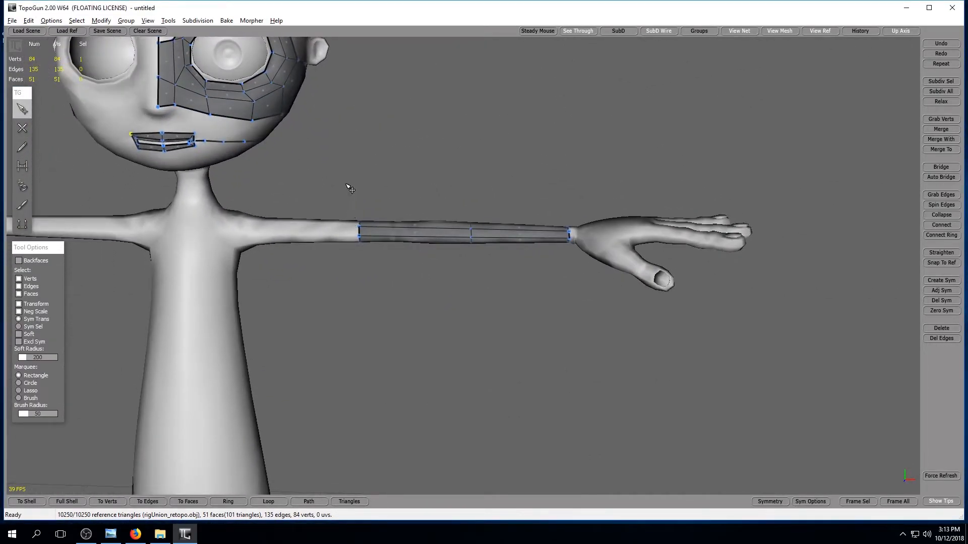
{"action": "middle_click_drag", "start_coordinate": [375, 324], "coordinate": [423, 217], "text": "alt"}
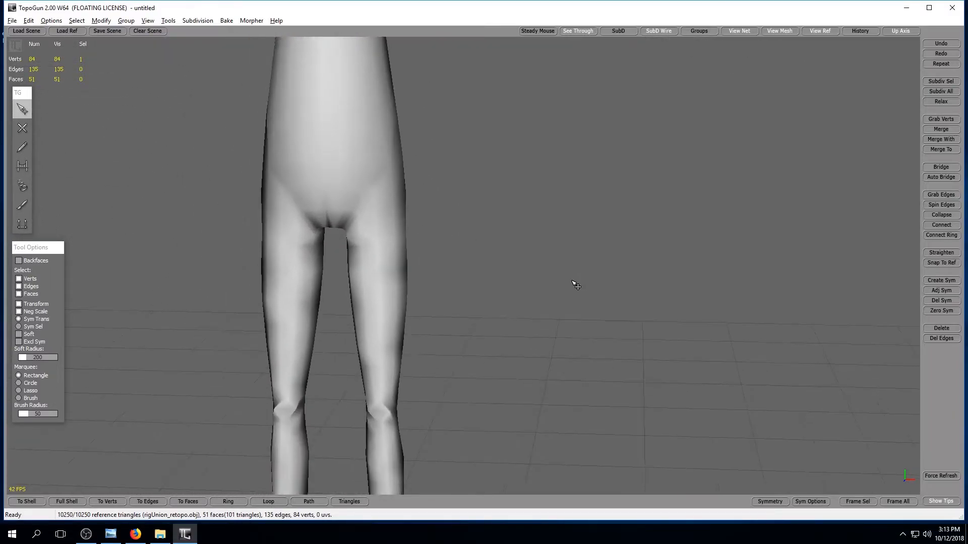
{"action": "mouse_move", "coordinate": [489, 323]}
{"action": "left_mouse_down", "text": "alt"}
{"action": "mouse_move", "coordinate": [456, 302]}
{"action": "mouse_move", "coordinate": [442, 269]}
{"action": "left_mouse_up", "text": "alt"}
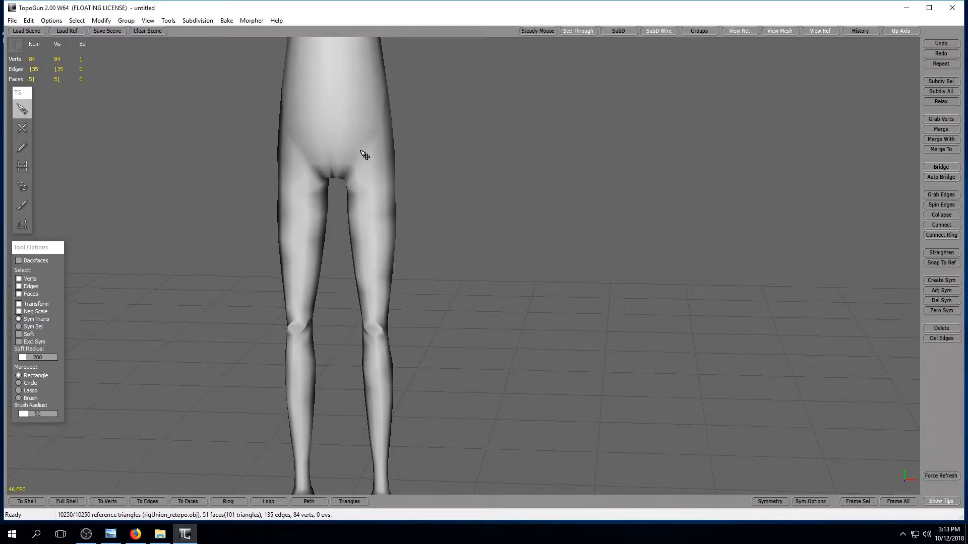
{"action": "middle_click_drag", "start_coordinate": [471, 123], "coordinate": [476, 198], "text": "alt"}
{"action": "middle_click_drag", "start_coordinate": [469, 247], "coordinate": [464, 267], "text": "alt"}
{"action": "left_click_drag", "start_coordinate": [371, 207], "coordinate": [595, 310]}
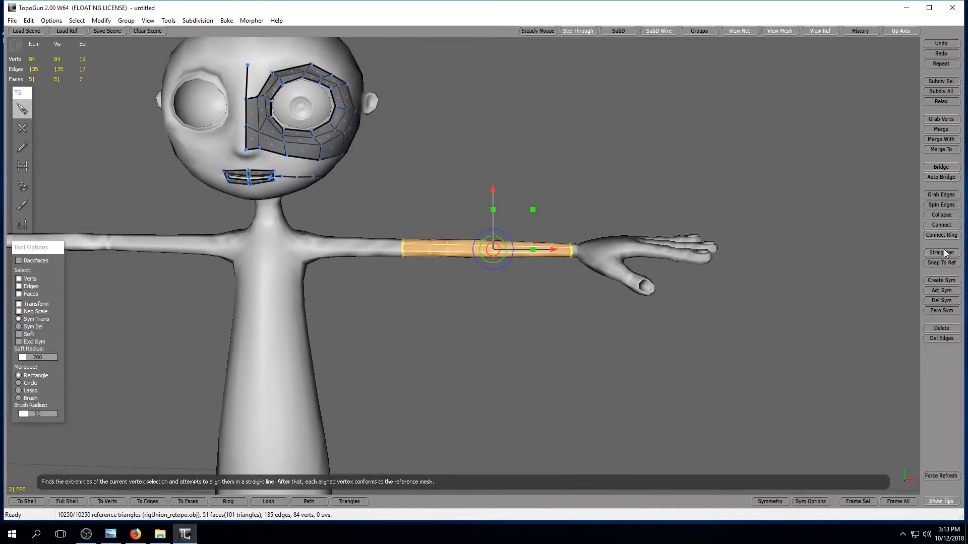
{"action": "left_click", "coordinate": [941, 328]}
{"action": "left_click_drag", "start_coordinate": [413, 315], "coordinate": [419, 423], "text": "alt"}
{"action": "left_click_drag", "start_coordinate": [361, 341], "coordinate": [596, 426]}
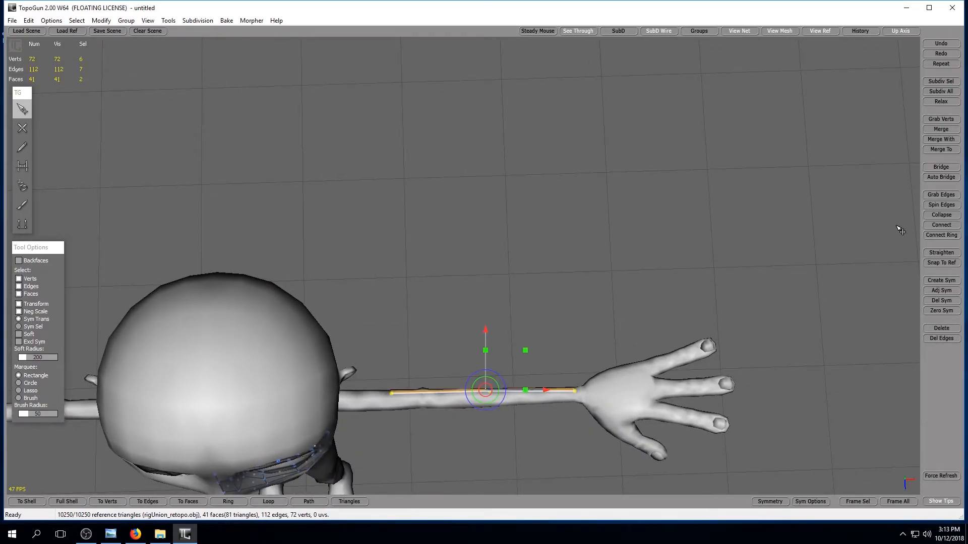
{"action": "left_click", "coordinate": [941, 328]}
{"action": "left_click_drag", "start_coordinate": [525, 454], "coordinate": [313, 257], "text": "alt"}
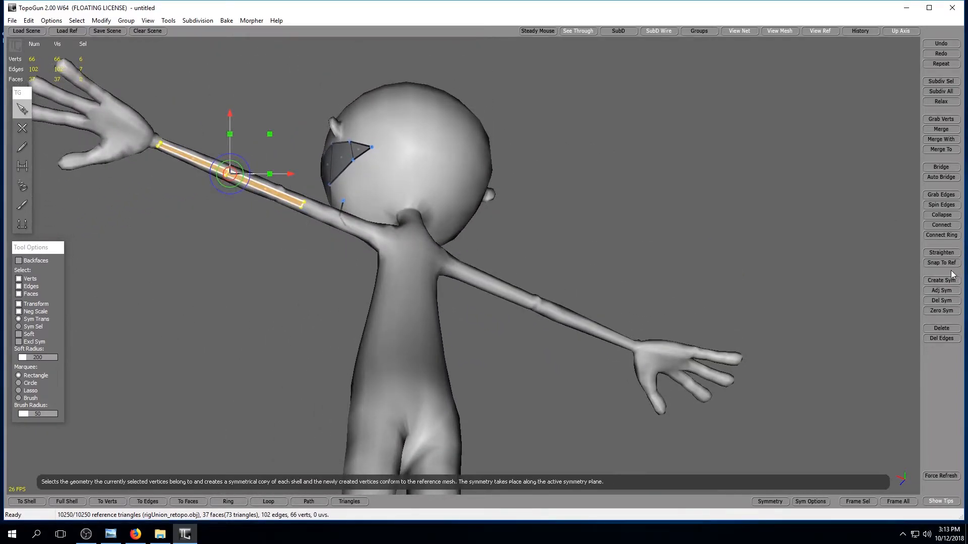
{"action": "left_click", "coordinate": [941, 328]}
Create a tube with 6 divisions on the left arm from three slices at the upper arm, past the elbow and at the wrist.
{"action": "left_click_drag", "start_coordinate": [203, 335], "coordinate": [551, 315], "text": "alt"}
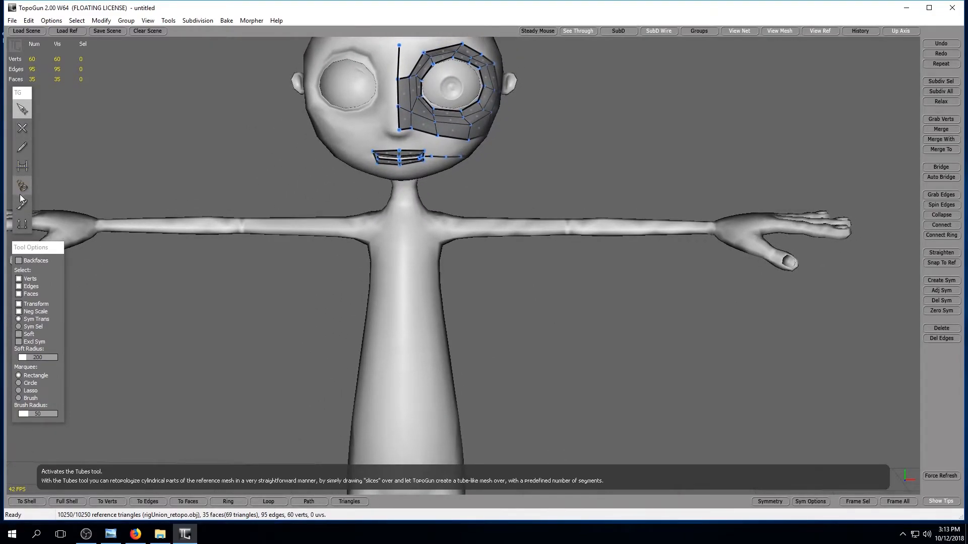
{"action": "left_click", "coordinate": [23, 188]}
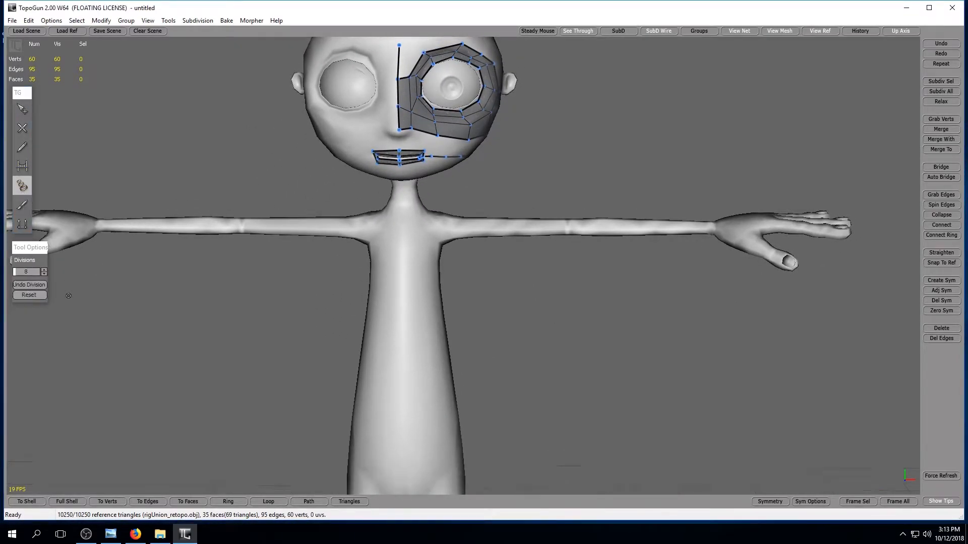
{"action": "left_click", "coordinate": [44, 273]}
{"action": "left_click", "coordinate": [44, 273]}
{"action": "left_click_drag", "start_coordinate": [494, 309], "coordinate": [494, 309]}
{"action": "left_click_drag", "start_coordinate": [608, 319], "coordinate": [606, 322]}
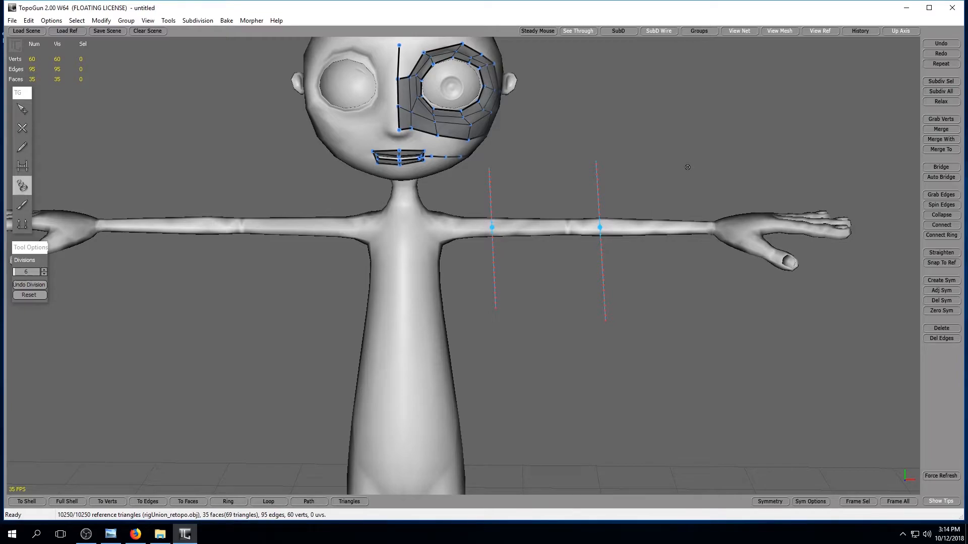
{"action": "left_click_drag", "start_coordinate": [722, 268], "coordinate": [704, 313]}
{"action": "key", "text": "Return"}
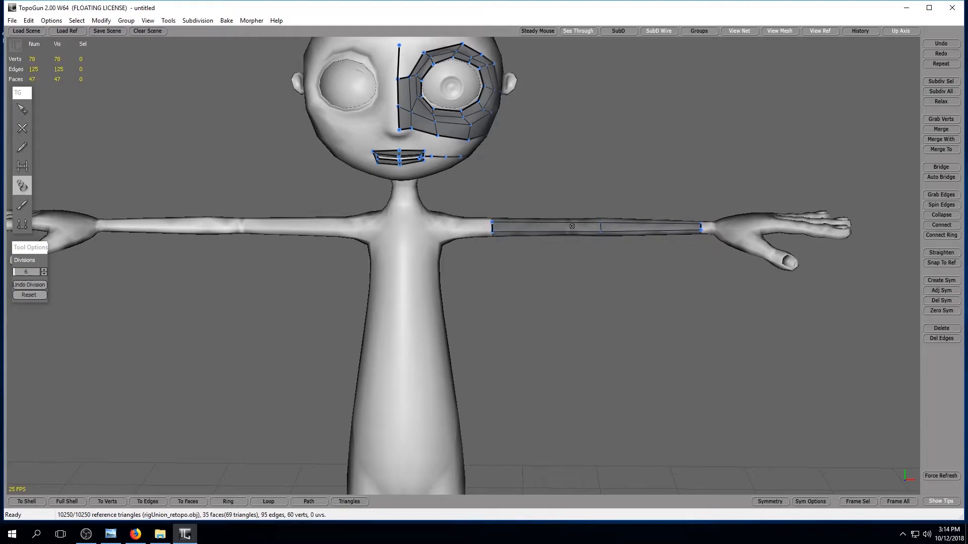
Bridge the upper centre-line edge between the eyes to the inner brow edge of the left eye patch with a quad.
{"action": "left_click_drag", "start_coordinate": [606, 279], "coordinate": [577, 281], "text": "alt"}
{"action": "middle_click_drag", "start_coordinate": [536, 299], "coordinate": [543, 217], "text": "alt"}
{"action": "middle_click_drag", "start_coordinate": [538, 264], "coordinate": [539, 333], "text": "alt"}
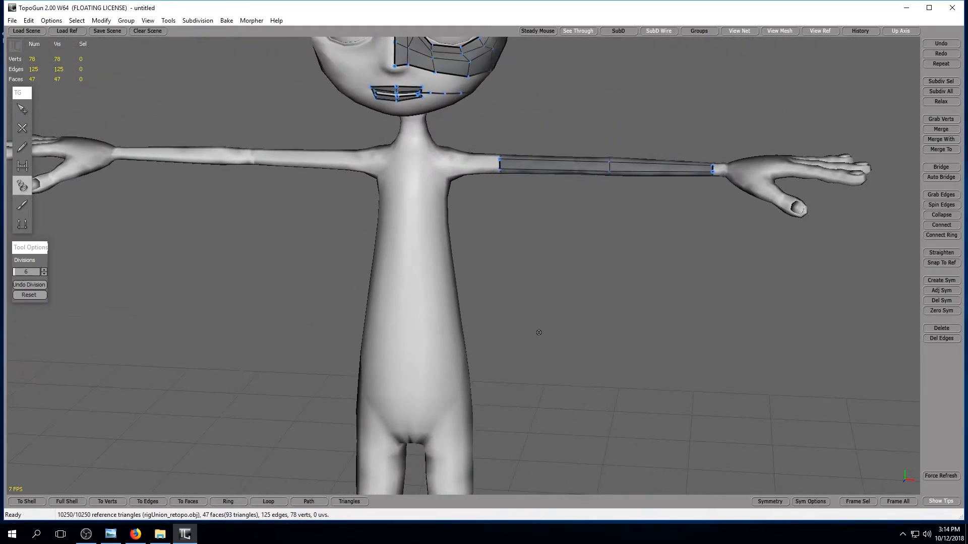
{"action": "middle_click_drag", "start_coordinate": [413, 208], "coordinate": [373, 335], "text": "alt"}
{"action": "middle_click_drag", "start_coordinate": [371, 272], "coordinate": [364, 309], "text": "alt"}
{"action": "right_click_drag", "start_coordinate": [365, 309], "coordinate": [408, 302], "text": "alt"}
{"action": "middle_click_drag", "start_coordinate": [436, 300], "coordinate": [562, 395], "text": "alt"}
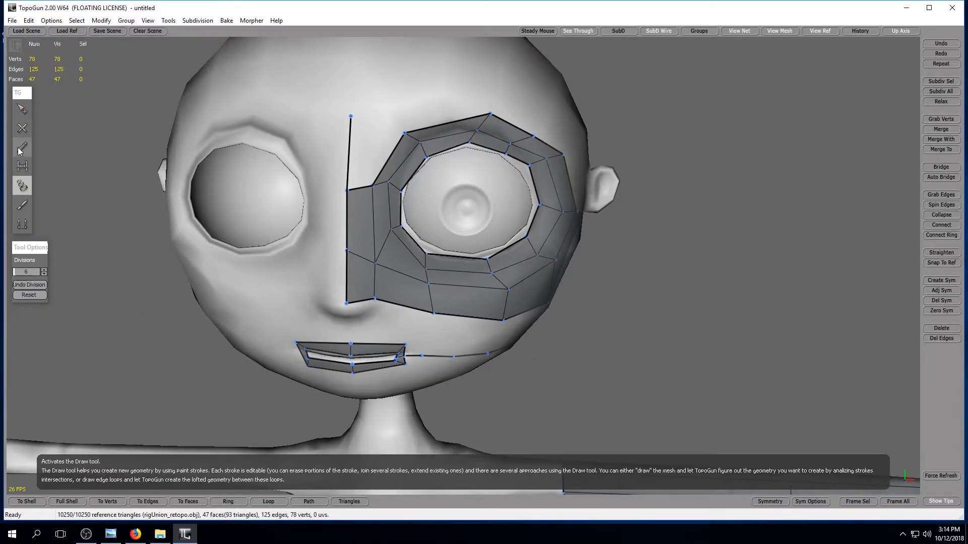
{"action": "left_click", "coordinate": [23, 165]}
{"action": "left_click", "coordinate": [380, 123]}
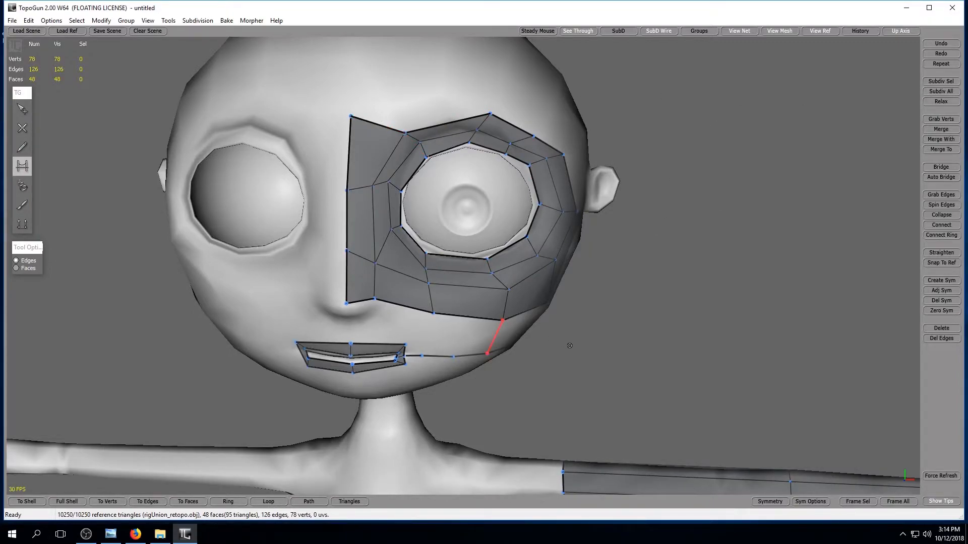
Preview the subdivided mesh of the face and arm patches and return to the normal mesh display.
{"action": "scroll", "coordinate": [638, 295], "scroll_direction": "down", "scroll_amount": 5}
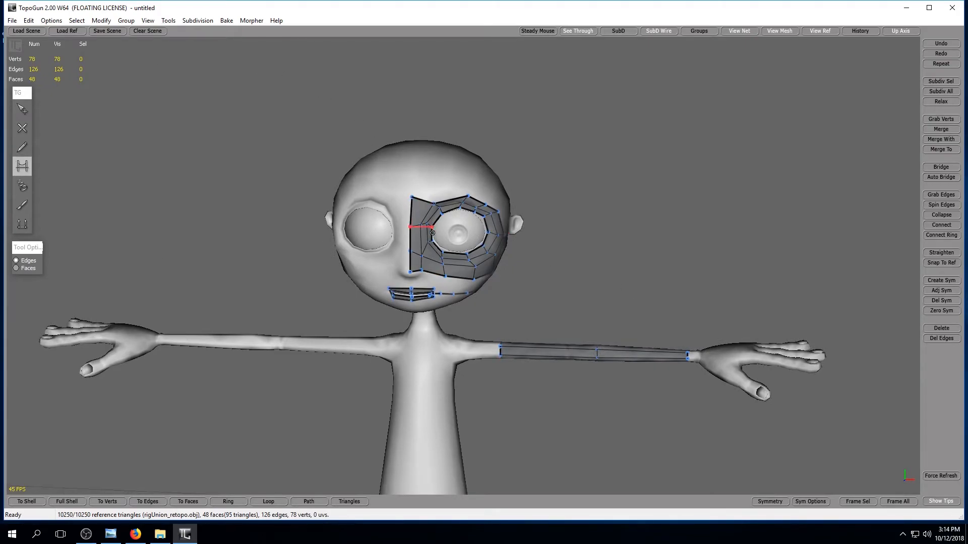
{"action": "scroll", "coordinate": [527, 288], "scroll_direction": "up", "scroll_amount": 2}
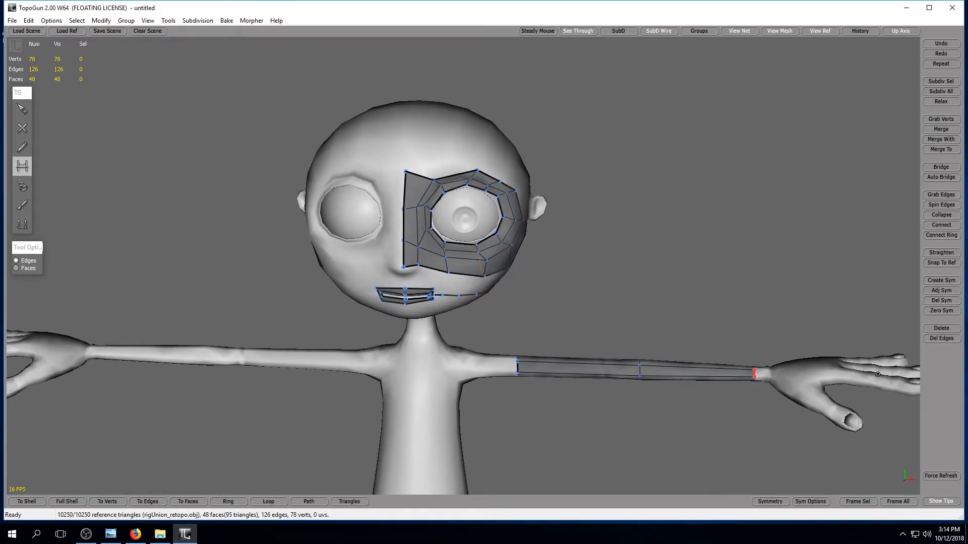
{"action": "left_click", "coordinate": [194, 23]}
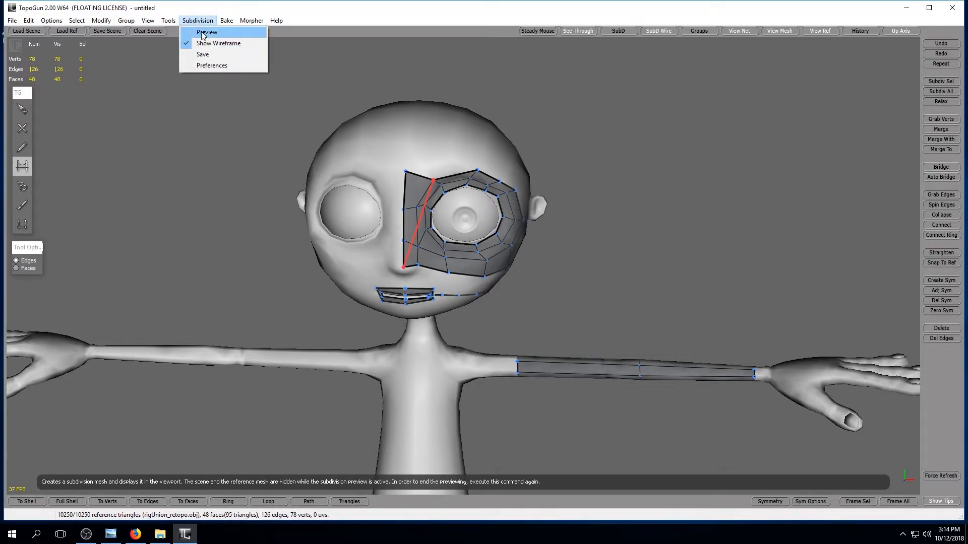
{"action": "left_click", "coordinate": [202, 33]}
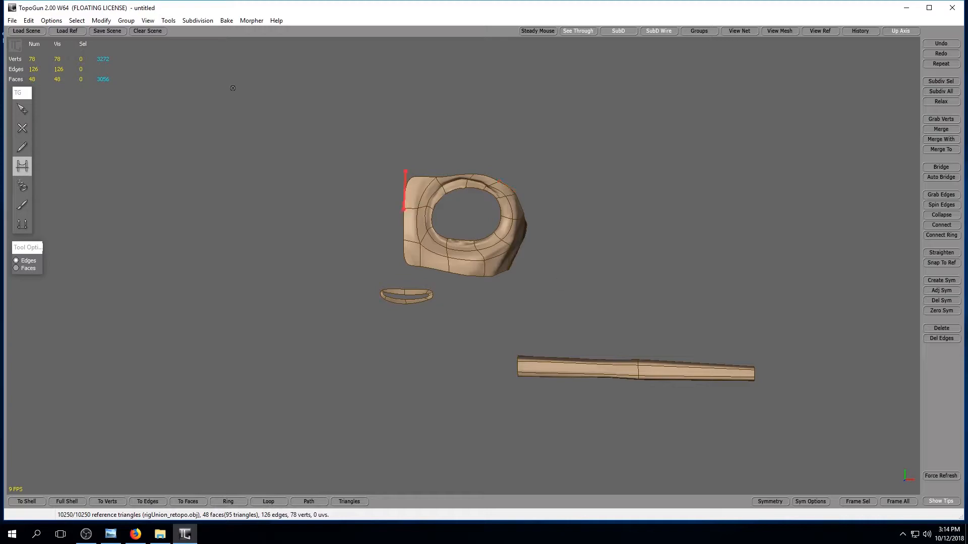
{"action": "left_click", "coordinate": [192, 22]}
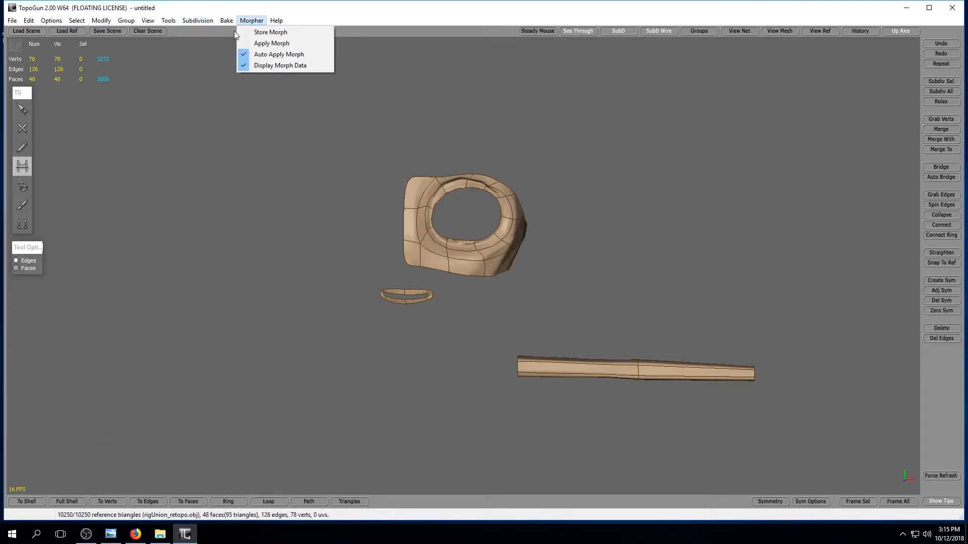
{"action": "left_click", "coordinate": [204, 32]}
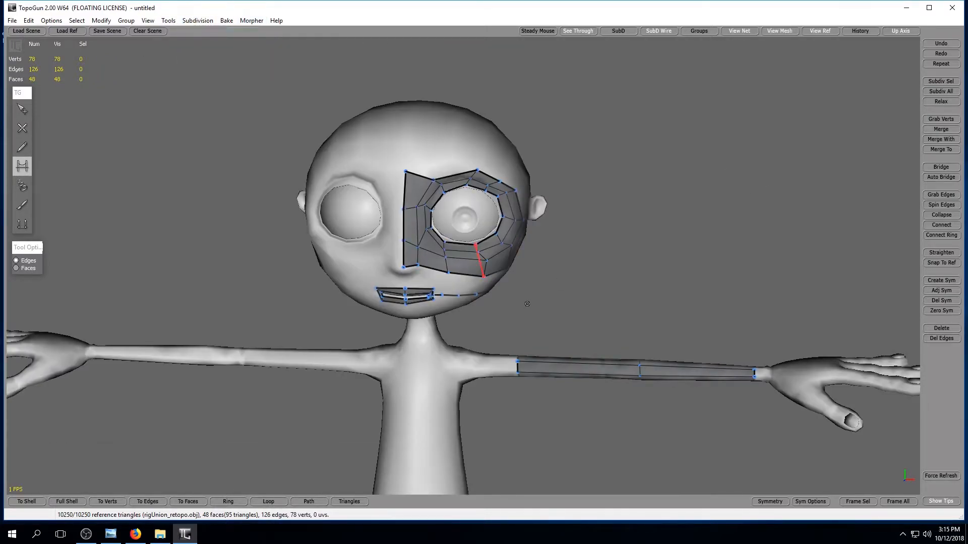
Select the row of four vertices running from the left mouth corner along the jaw and delete it.
{"action": "middle_click_drag", "start_coordinate": [586, 321], "coordinate": [649, 406], "text": "alt"}
{"action": "right_click_drag", "start_coordinate": [523, 284], "coordinate": [550, 286], "text": "alt"}
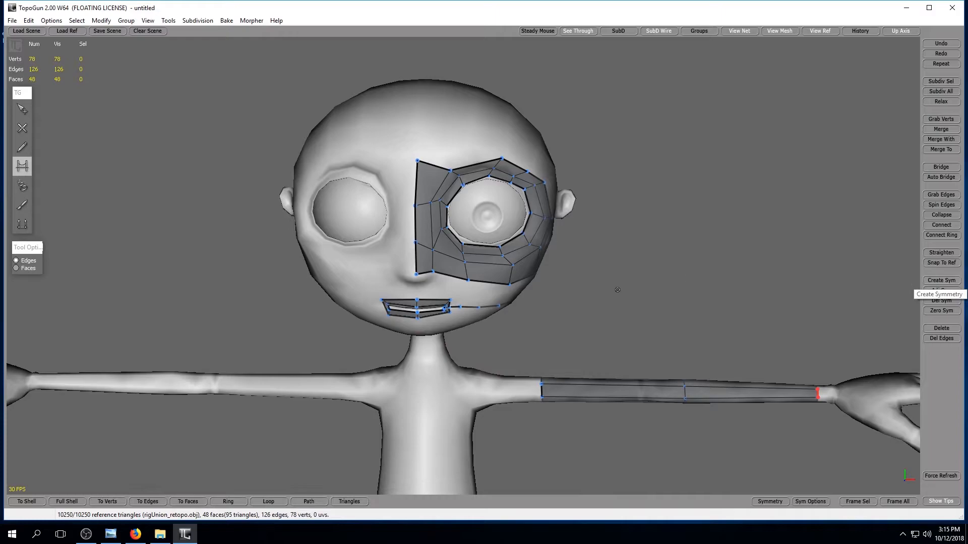
{"action": "middle_click_drag", "start_coordinate": [615, 321], "coordinate": [500, 288]}
{"action": "left_click_drag", "start_coordinate": [501, 287], "coordinate": [618, 303], "text": "alt"}
{"action": "right_click_drag", "start_coordinate": [261, 301], "coordinate": [294, 317], "text": "alt"}
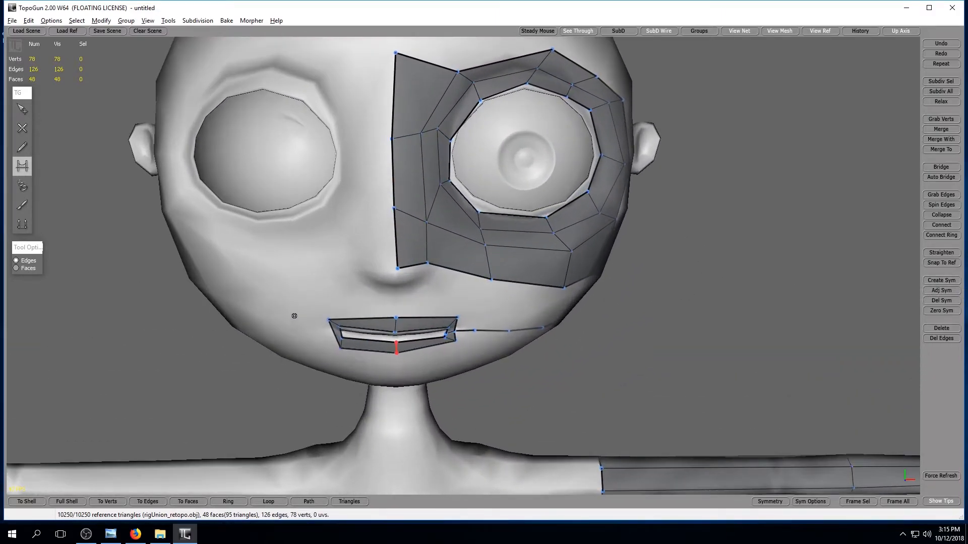
{"action": "middle_click_drag", "start_coordinate": [294, 317], "coordinate": [267, 288], "text": "alt"}
{"action": "left_click", "coordinate": [23, 109]}
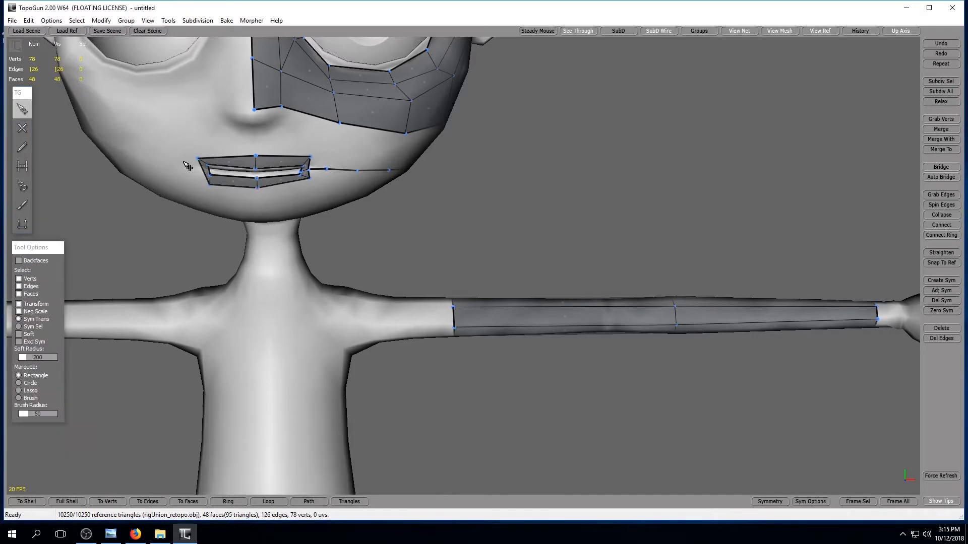
{"action": "mouse_move", "coordinate": [171, 148]}
{"action": "left_mouse_down"}
{"action": "mouse_move", "coordinate": [268, 204]}
{"action": "mouse_move", "coordinate": [182, 172]}
{"action": "left_mouse_up"}
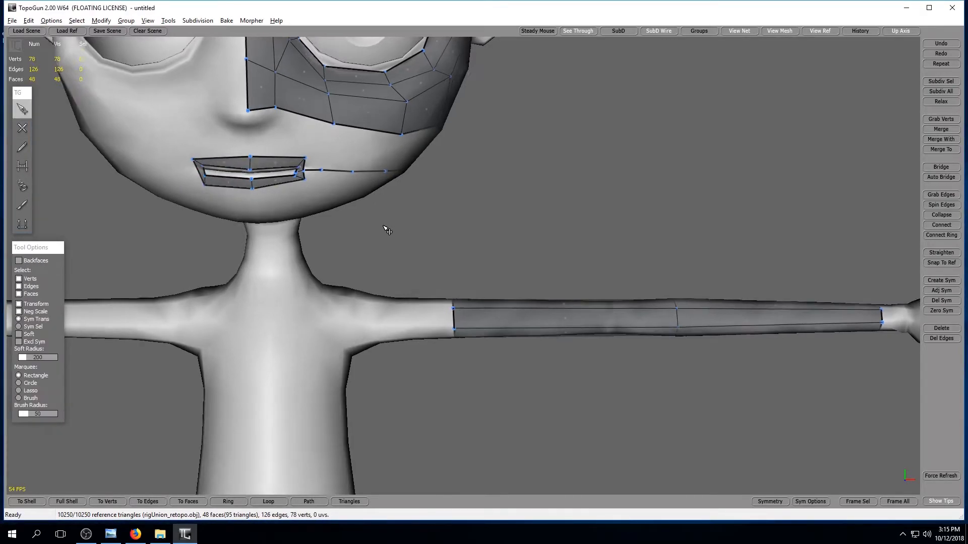
{"action": "left_click_drag", "start_coordinate": [385, 226], "coordinate": [303, 191], "text": "alt"}
{"action": "left_click", "coordinate": [284, 161]}
{"action": "left_click", "coordinate": [227, 159], "text": "shift"}
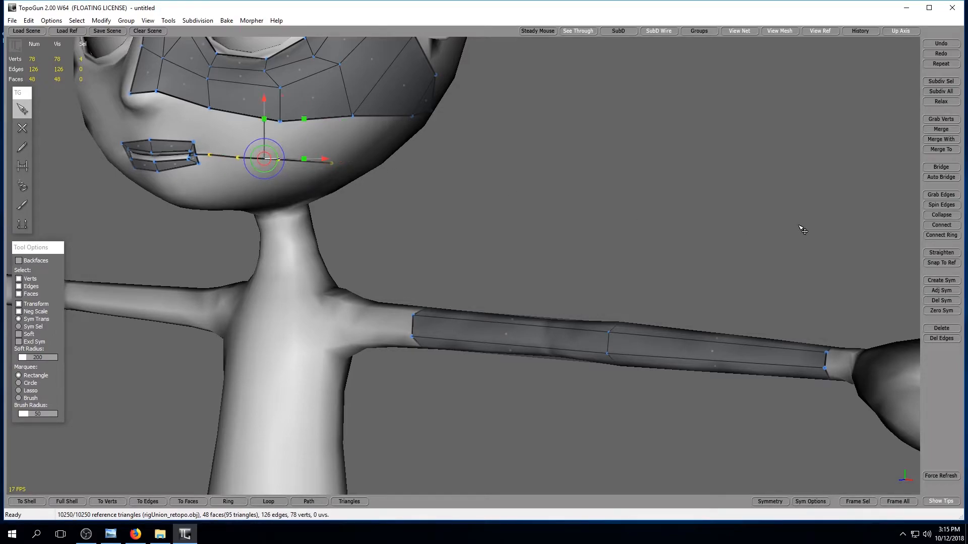
{"action": "left_click", "coordinate": [940, 300]}
{"action": "key", "text": "ctrl+z"}
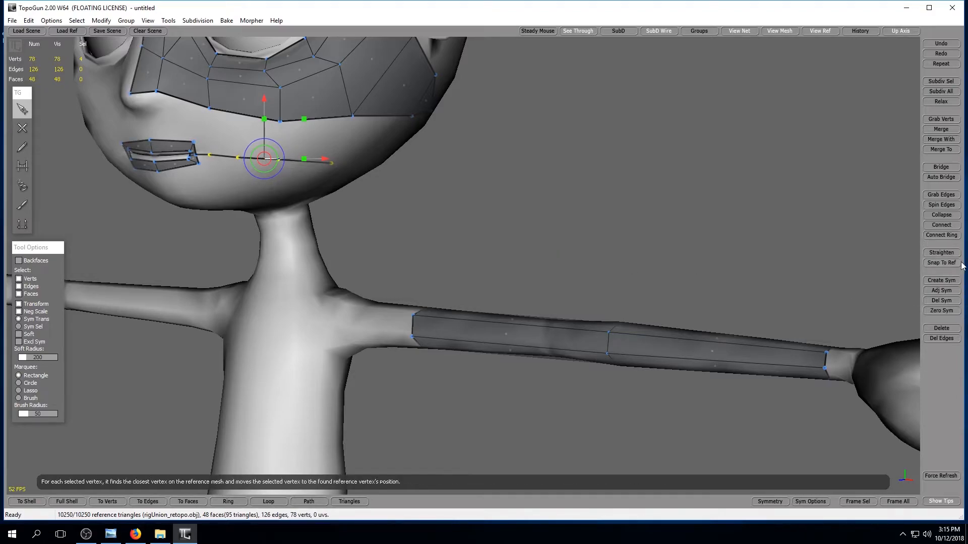
{"action": "left_click", "coordinate": [936, 328]}
Move the two lowest vertices of the nose strip up to just above the nose tip.
{"action": "middle_click_drag", "start_coordinate": [442, 256], "coordinate": [530, 264]}
{"action": "scroll", "coordinate": [503, 285], "scroll_direction": "up", "scroll_amount": 4}
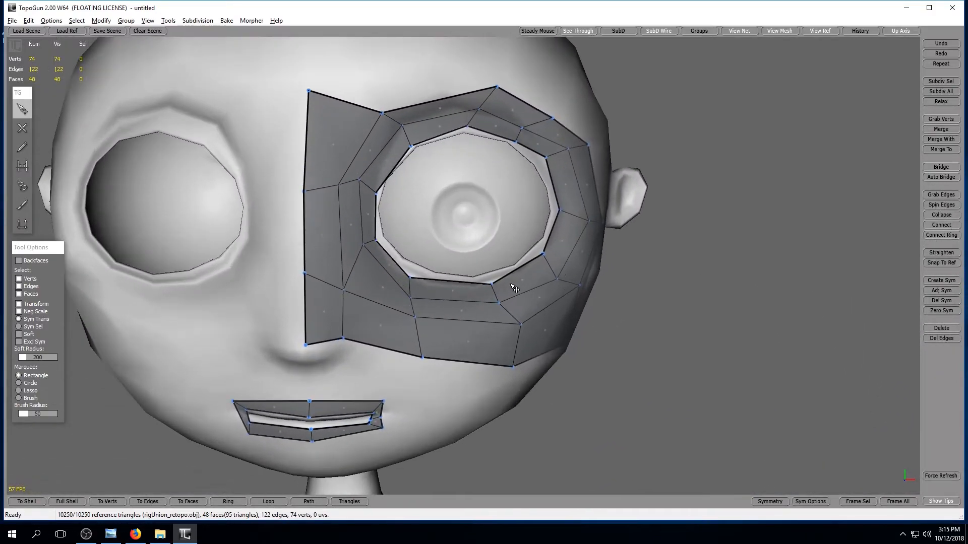
{"action": "left_click", "coordinate": [405, 277]}
{"action": "left_click_drag", "start_coordinate": [406, 276], "coordinate": [446, 235]}
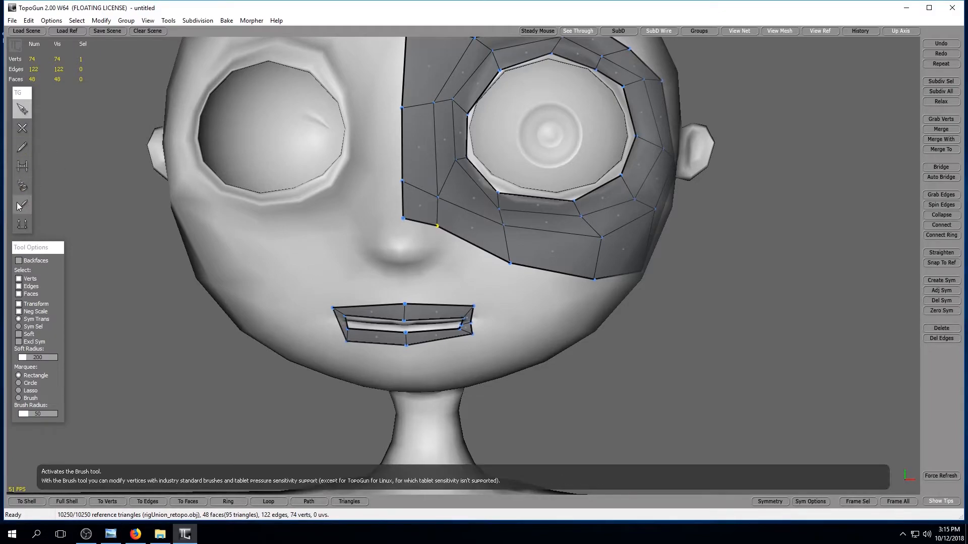
Create a two-vertex edge across the nose tip from the centre line and bridge it to the nose strip with a quad.
{"action": "left_click", "coordinate": [22, 128]}
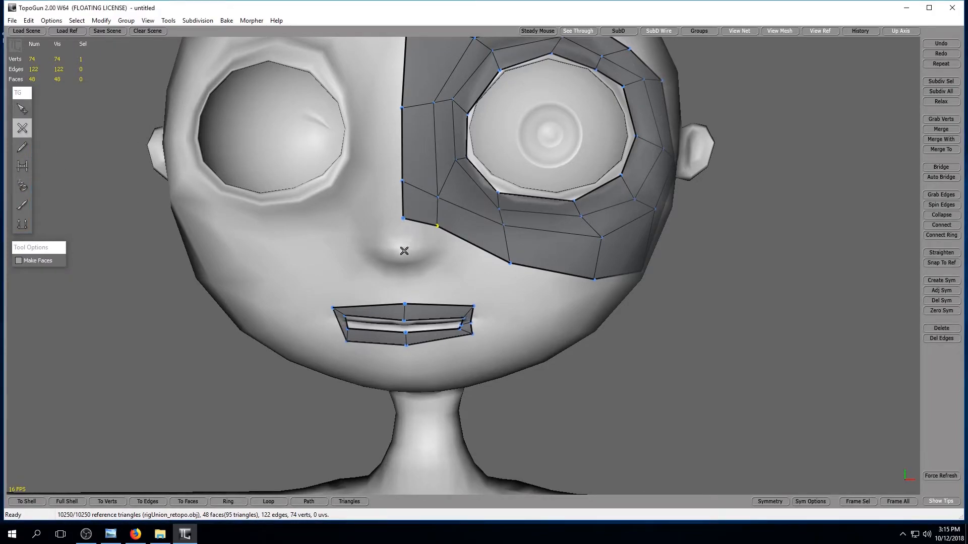
{"action": "left_click", "coordinate": [432, 251]}
{"action": "left_click", "coordinate": [22, 166]}
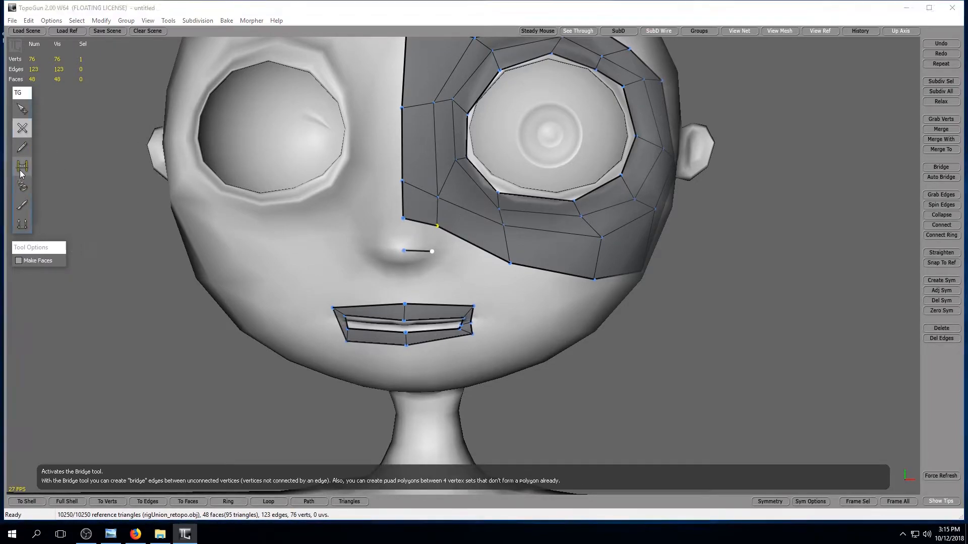
{"action": "left_click", "coordinate": [387, 240]}
{"action": "left_click", "coordinate": [436, 242]}
{"action": "left_click_drag", "start_coordinate": [506, 294], "coordinate": [419, 253], "text": "alt"}
{"action": "left_click_drag", "start_coordinate": [351, 268], "coordinate": [367, 274], "text": "alt"}
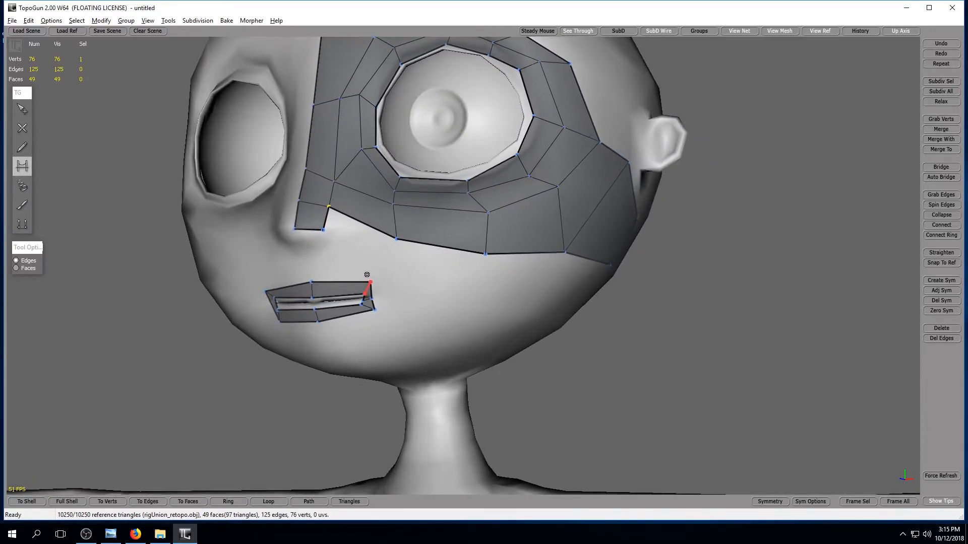
Create a chain of three vertices joined by edges across the cheek, just below the lower border of the eye patch.
{"action": "left_click", "coordinate": [22, 128]}
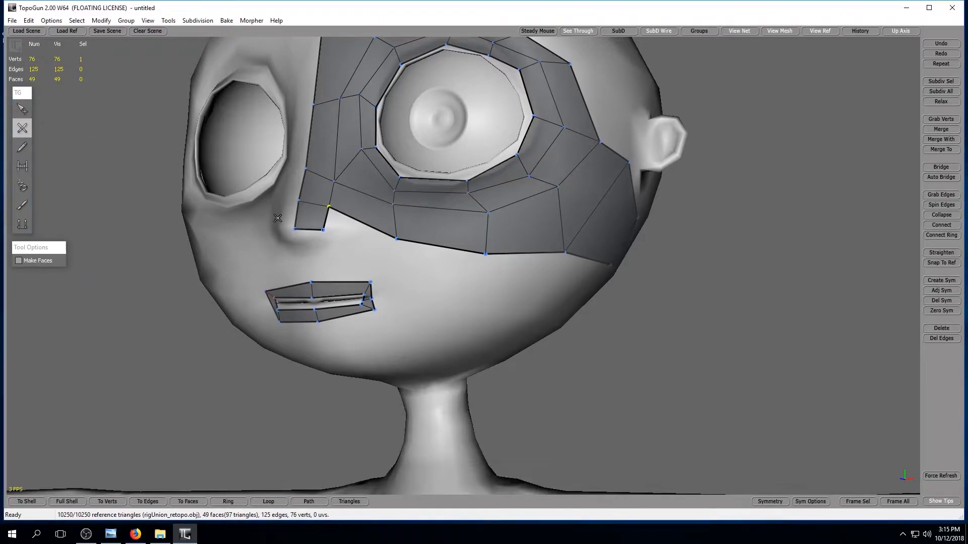
{"action": "left_click_drag", "start_coordinate": [442, 286], "coordinate": [395, 287], "text": "alt"}
{"action": "left_click", "coordinate": [358, 270]}
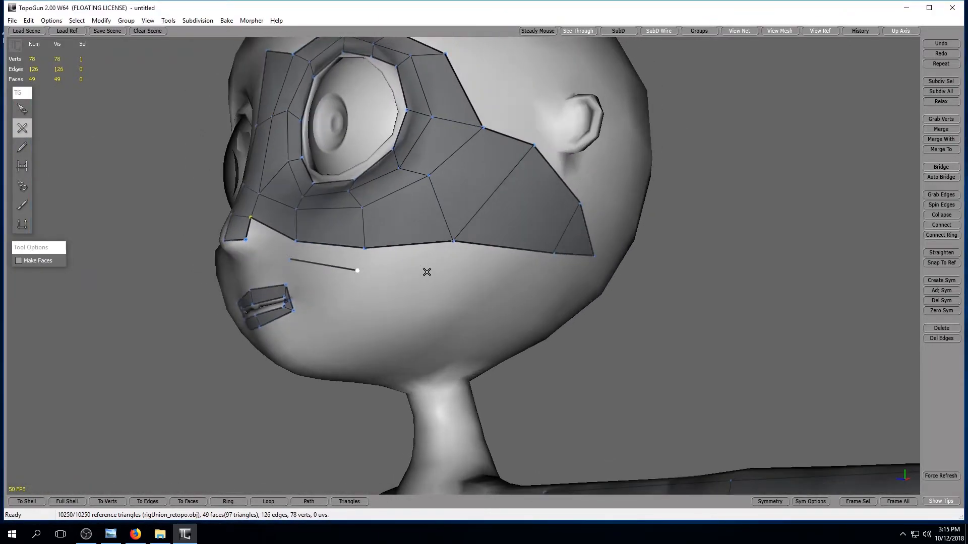
{"action": "left_click", "coordinate": [460, 268]}
{"action": "left_click_drag", "start_coordinate": [578, 300], "coordinate": [635, 330], "text": "alt"}
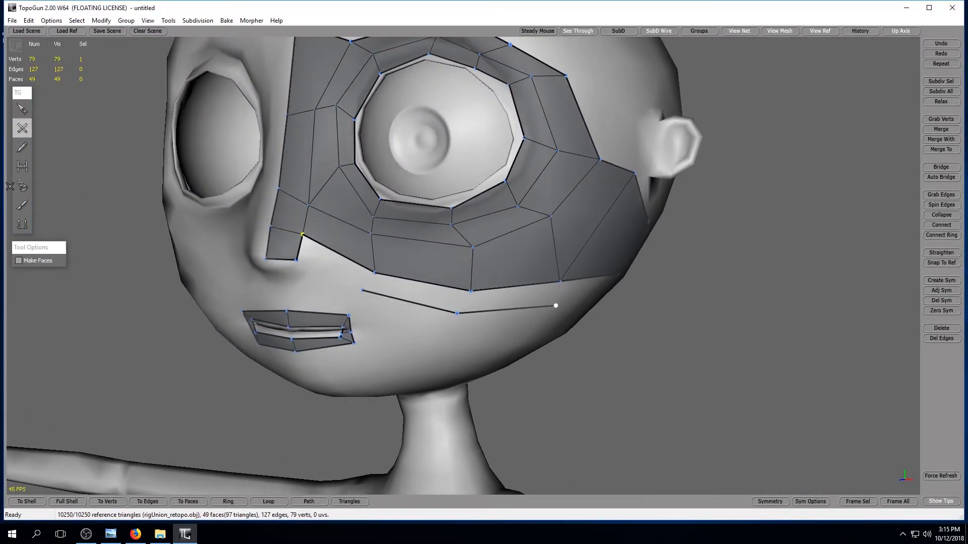
Bridge the cheek edge chain to the nose strip and the eye patch's lower border with three faces.
{"action": "left_click", "coordinate": [22, 166]}
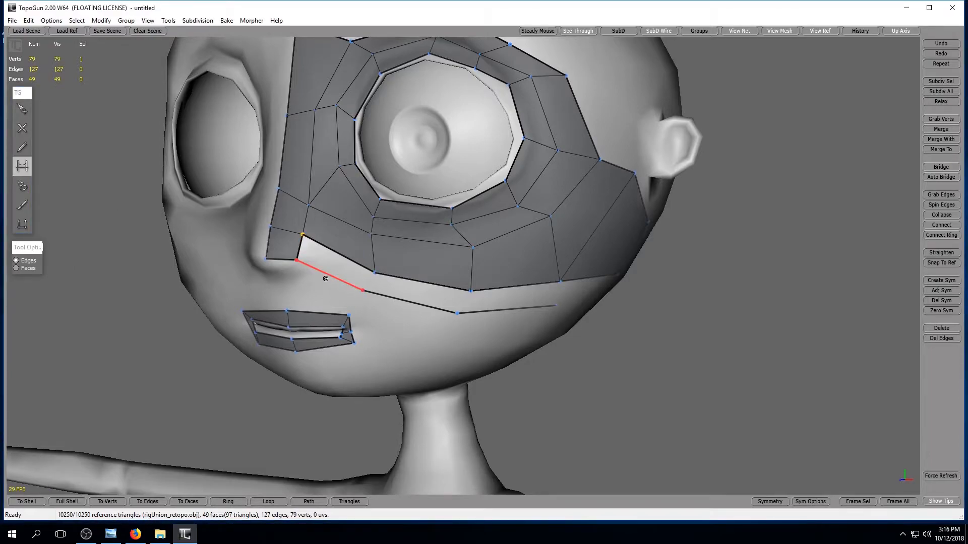
{"action": "left_click", "coordinate": [333, 276]}
{"action": "left_click", "coordinate": [367, 282]}
{"action": "left_click", "coordinate": [463, 303]}
{"action": "left_click_drag", "start_coordinate": [598, 318], "coordinate": [660, 314], "text": "alt"}
{"action": "left_click", "coordinate": [473, 306]}
Relax the mesh between the nose and the inner corner of the eye with the Brush tool.
{"action": "left_click_drag", "start_coordinate": [61, 181], "coordinate": [68, 185], "text": "alt"}
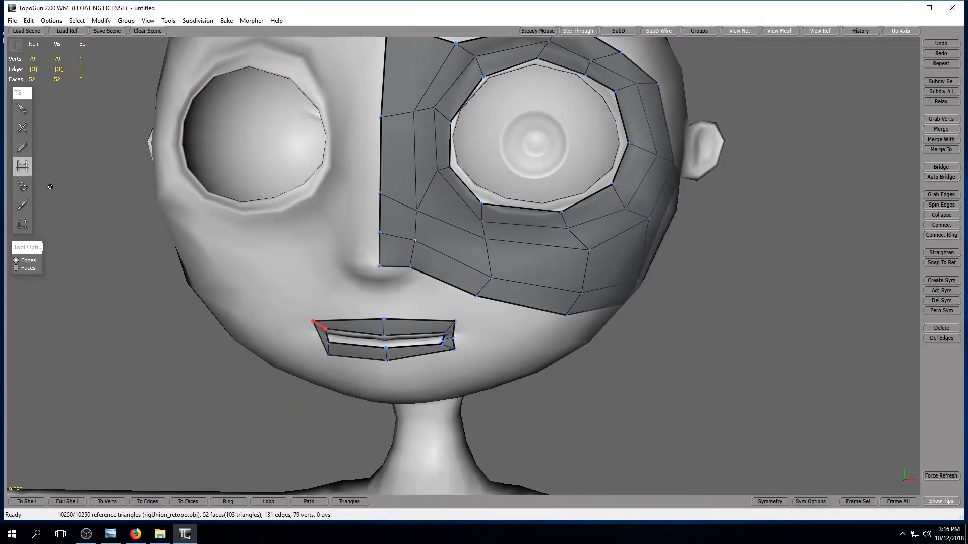
{"action": "left_click", "coordinate": [23, 205]}
{"action": "mouse_move", "coordinate": [418, 181]}
{"action": "left_mouse_down"}
{"action": "mouse_move", "coordinate": [444, 211]}
{"action": "mouse_move", "coordinate": [504, 242]}
{"action": "mouse_move", "coordinate": [603, 253]}
{"action": "mouse_move", "coordinate": [432, 256]}
{"action": "left_mouse_up"}
Insert a vertex on the upper edge of the patch's rear triangle below the ear and move it backward to form a quad.
{"action": "left_click_drag", "start_coordinate": [597, 279], "coordinate": [524, 286], "text": "alt"}
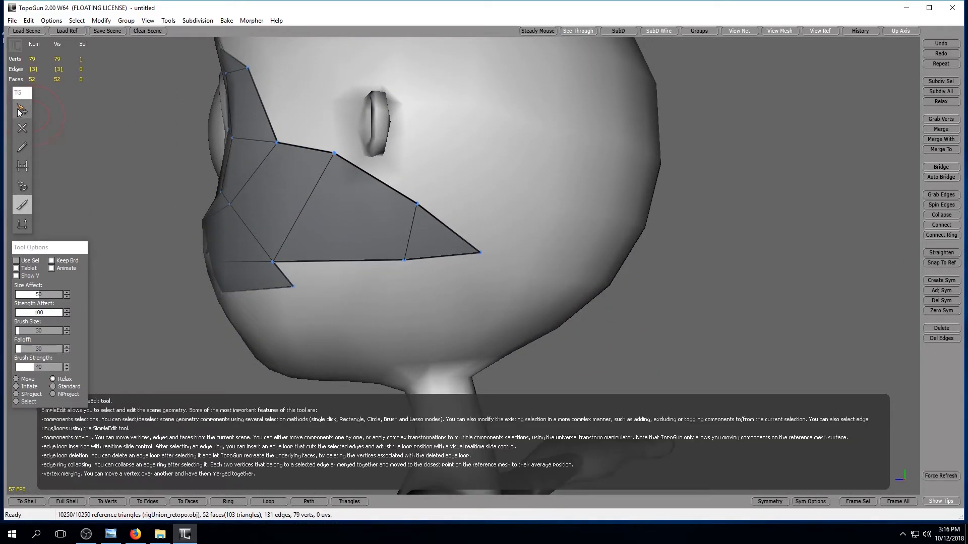
{"action": "left_click", "coordinate": [22, 128]}
{"action": "left_click", "coordinate": [445, 221]}
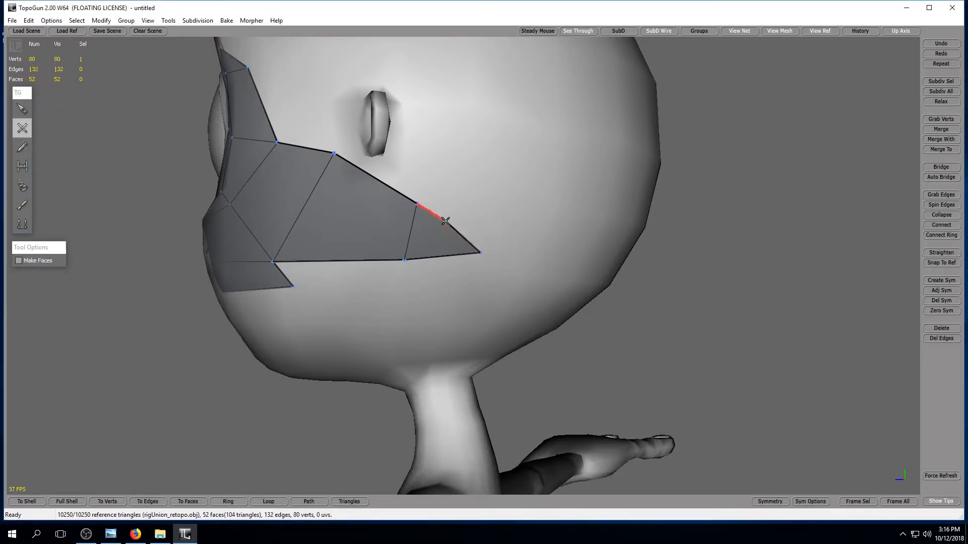
{"action": "key", "text": "1"}
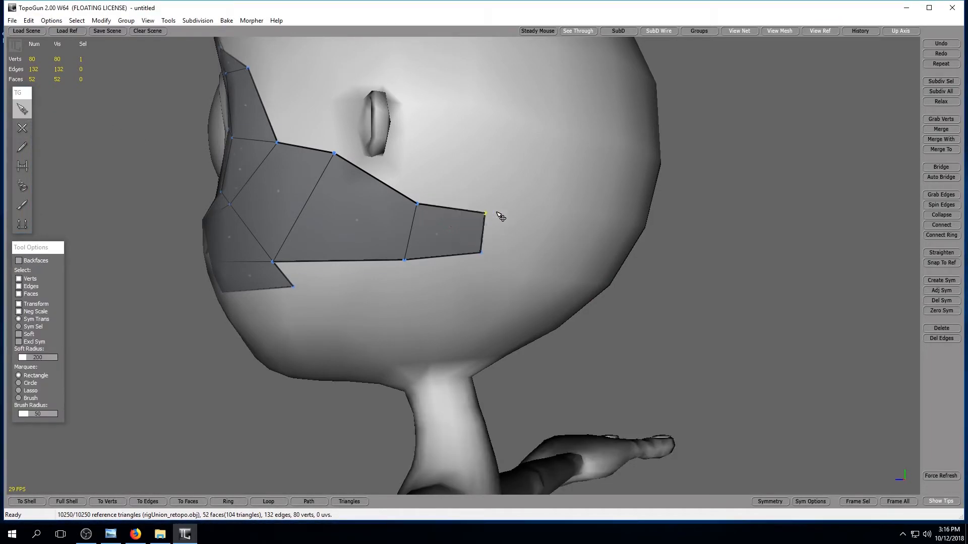
{"action": "left_click_drag", "start_coordinate": [476, 243], "coordinate": [683, 315], "text": "alt"}
{"action": "right_click_drag", "start_coordinate": [683, 315], "coordinate": [616, 297], "text": "alt"}
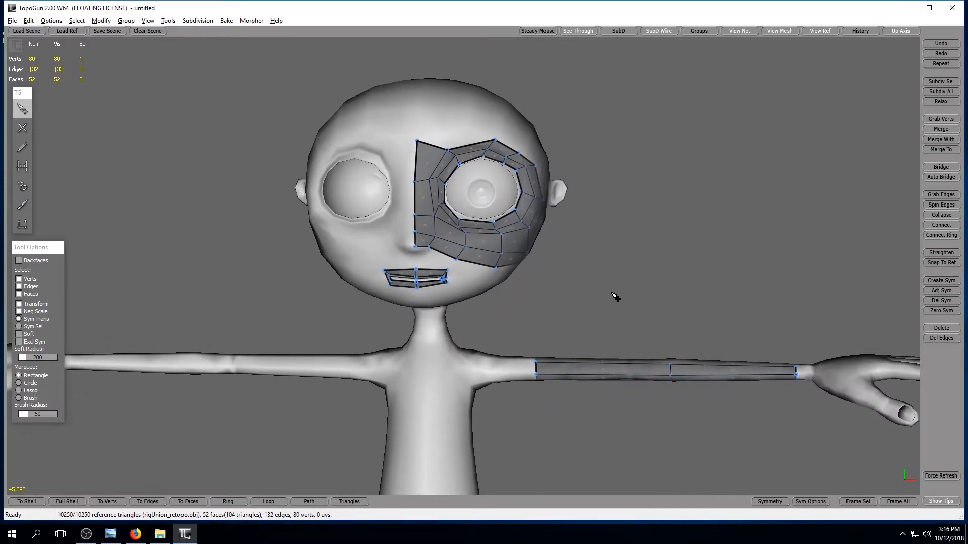
Switch to the desktop and open the bipedChar_model_loops&flows.png reference image in a maximized Windows Photo Viewer window.
{"action": "left_click", "coordinate": [906, 8]}
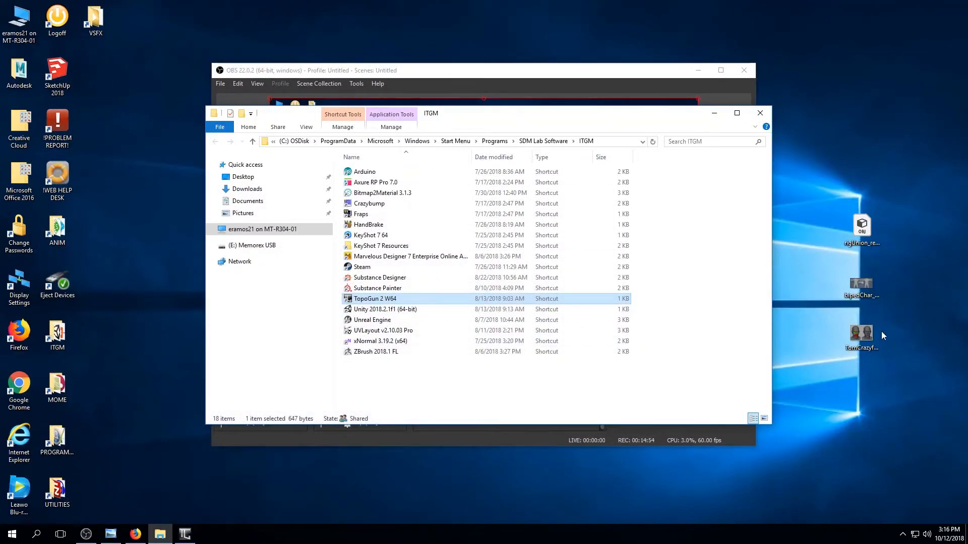
{"action": "double_click", "coordinate": [861, 284]}
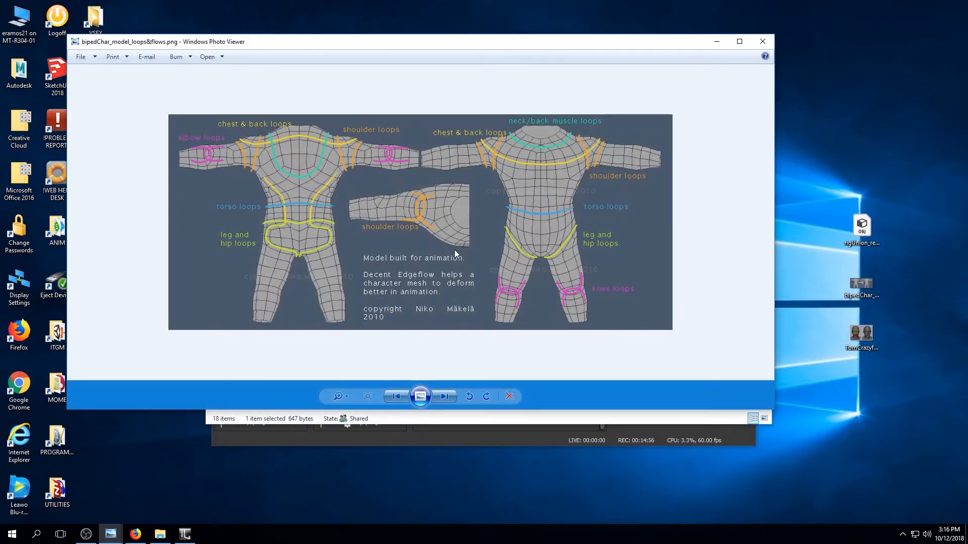
{"action": "left_click", "coordinate": [739, 41]}
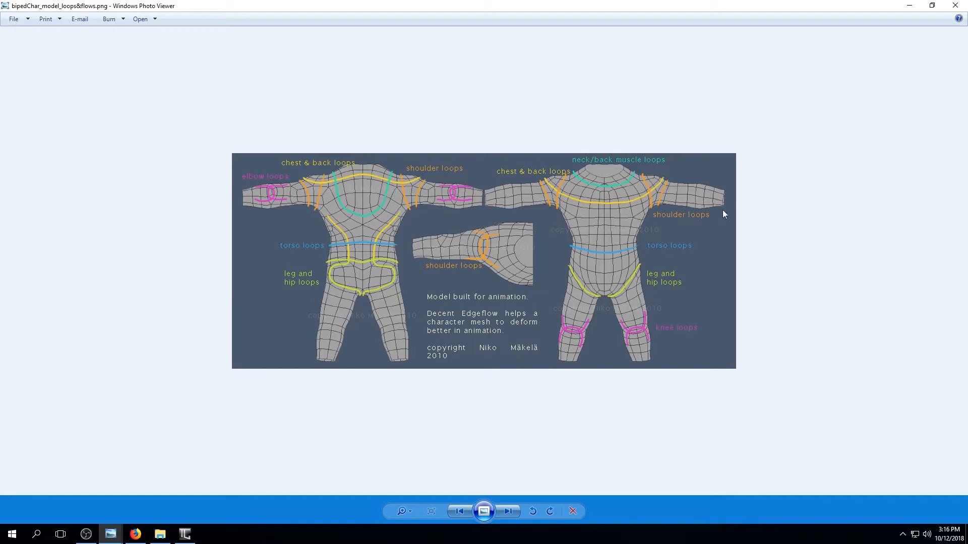
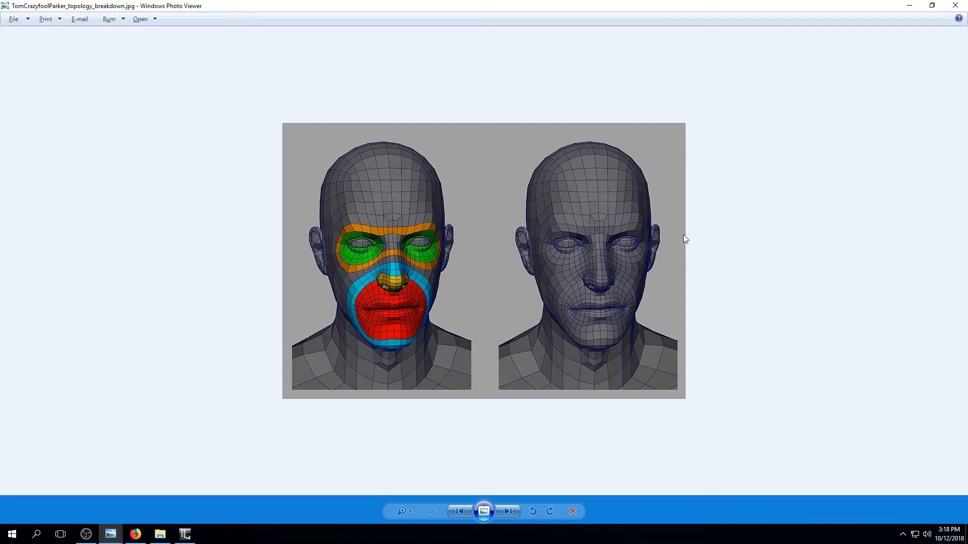
Return to TopoGun and bridge the lowest centre vertex of the nose strip to the centre of the upper lip.
{"action": "left_click", "coordinate": [915, 6]}
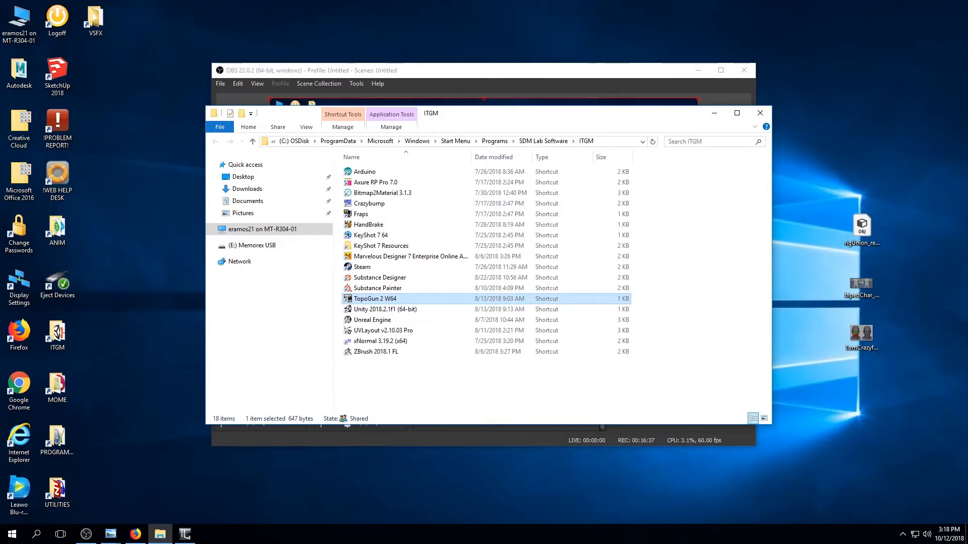
{"action": "left_click", "coordinate": [185, 534]}
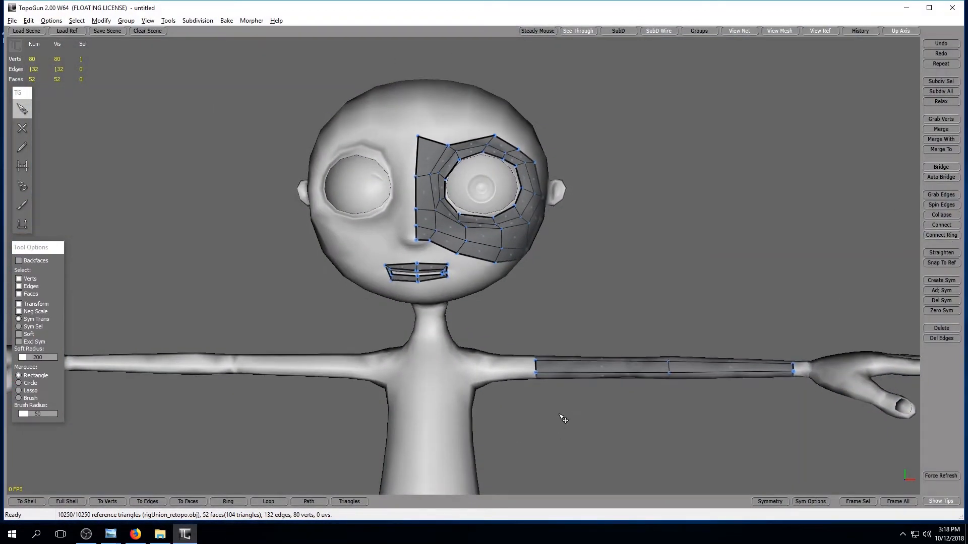
{"action": "scroll", "coordinate": [569, 431], "scroll_direction": "up", "scroll_amount": 5}
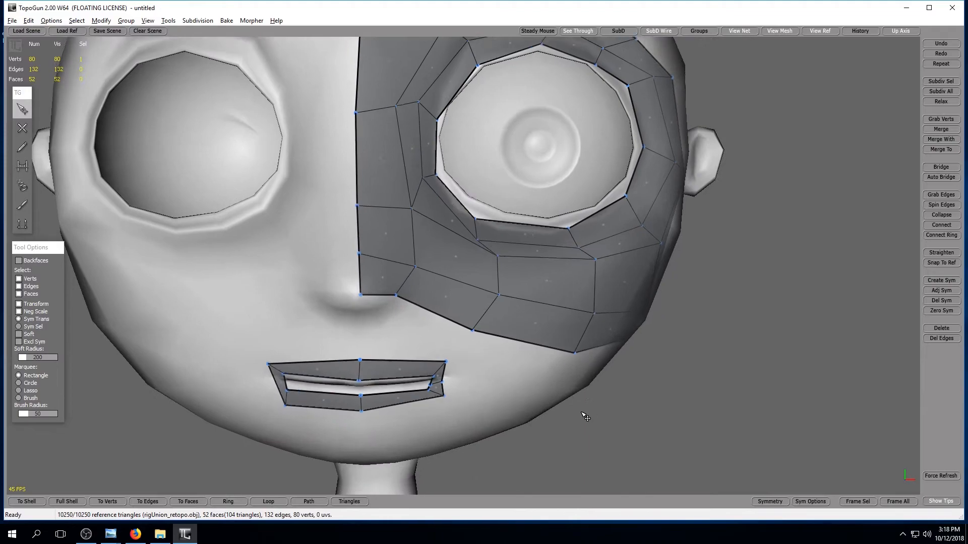
{"action": "middle_click_drag", "start_coordinate": [581, 412], "coordinate": [601, 378], "text": "alt"}
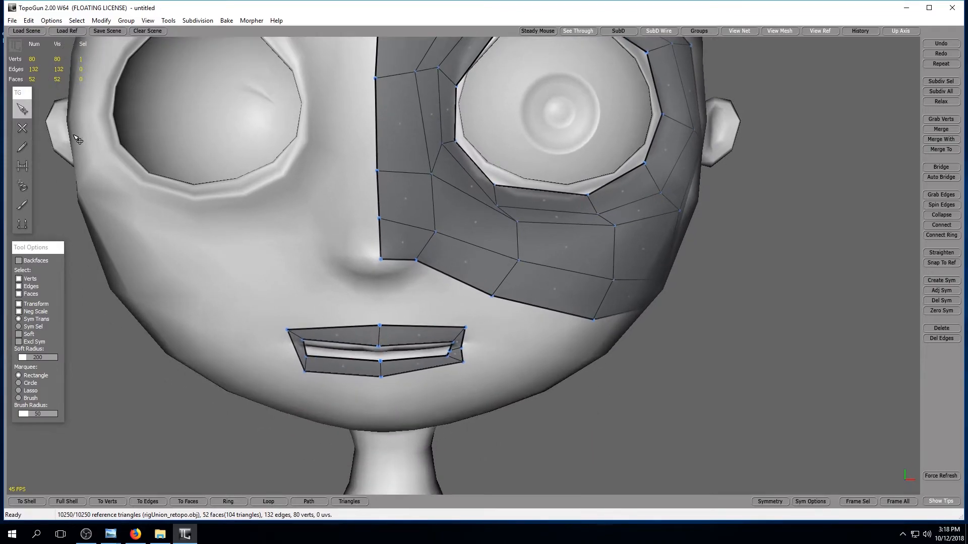
{"action": "left_click", "coordinate": [21, 169]}
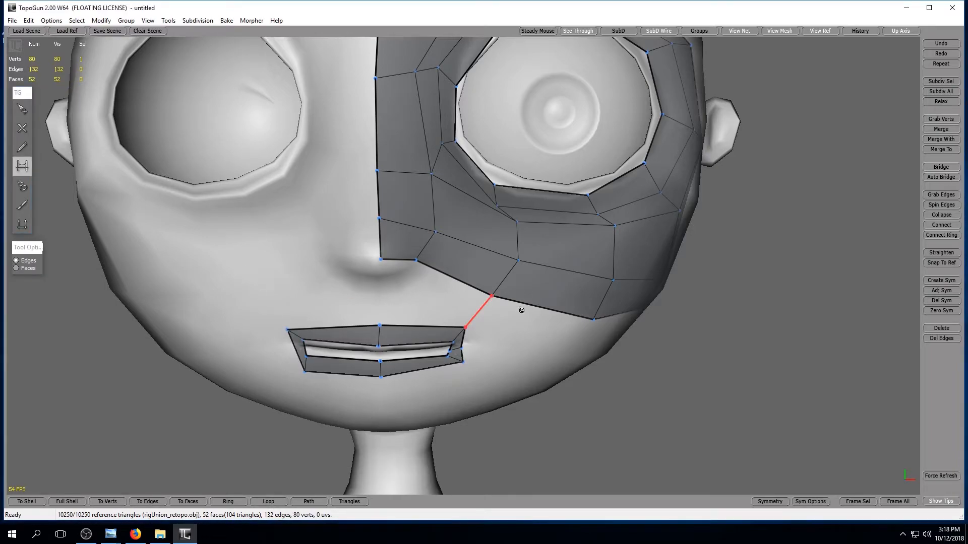
{"action": "left_click", "coordinate": [375, 285]}
Split the character's left upper-lip face with a vertical edge and bridge the lip to the nose and cheek border with two faces.
{"action": "left_click", "coordinate": [22, 128]}
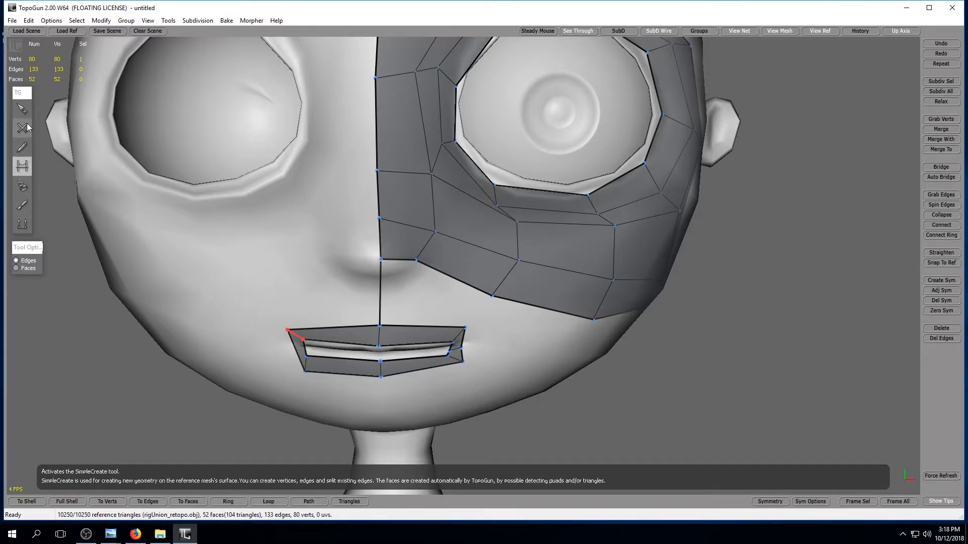
{"action": "left_click_drag", "start_coordinate": [416, 326], "coordinate": [415, 343]}
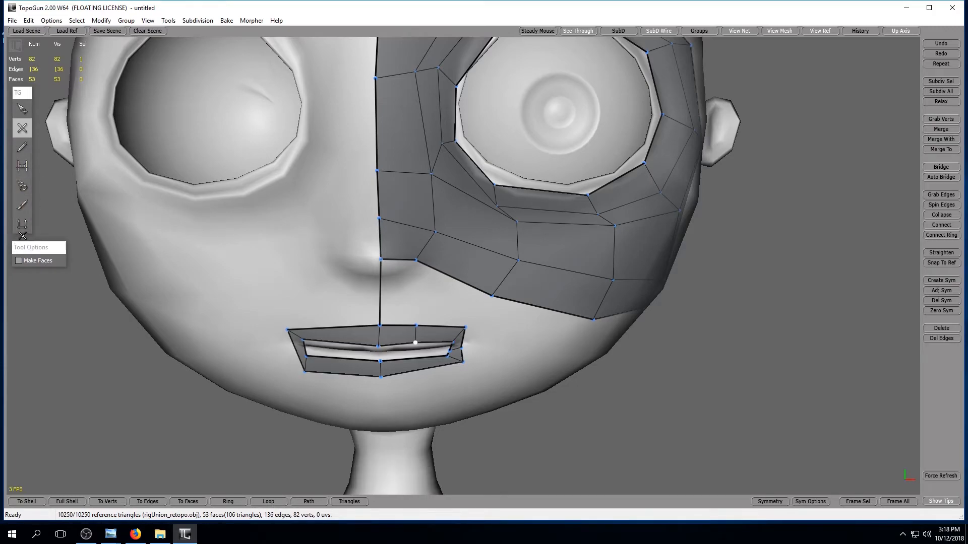
{"action": "left_click", "coordinate": [22, 166]}
{"action": "left_click", "coordinate": [411, 292]}
{"action": "mouse_move", "coordinate": [514, 350]}
{"action": "left_mouse_down", "text": "alt"}
{"action": "mouse_move", "coordinate": [475, 338]}
{"action": "mouse_move", "coordinate": [504, 347]}
{"action": "left_mouse_up", "text": "alt"}
{"action": "left_click", "coordinate": [445, 313]}
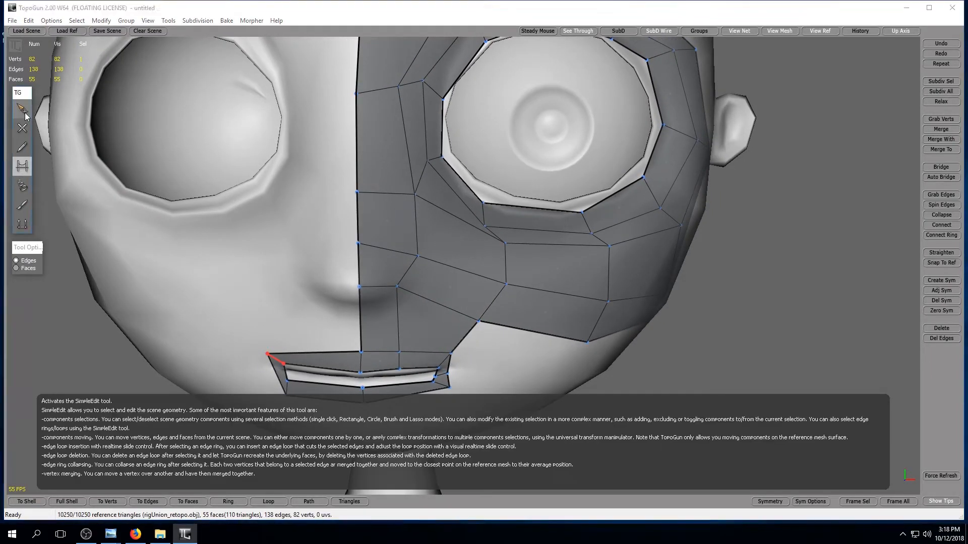
Reposition the three inner vertices beside the nose to even out the edge line running down to the upper lip.
{"action": "left_click", "coordinate": [23, 108]}
{"action": "left_click_drag", "start_coordinate": [401, 289], "coordinate": [398, 301]}
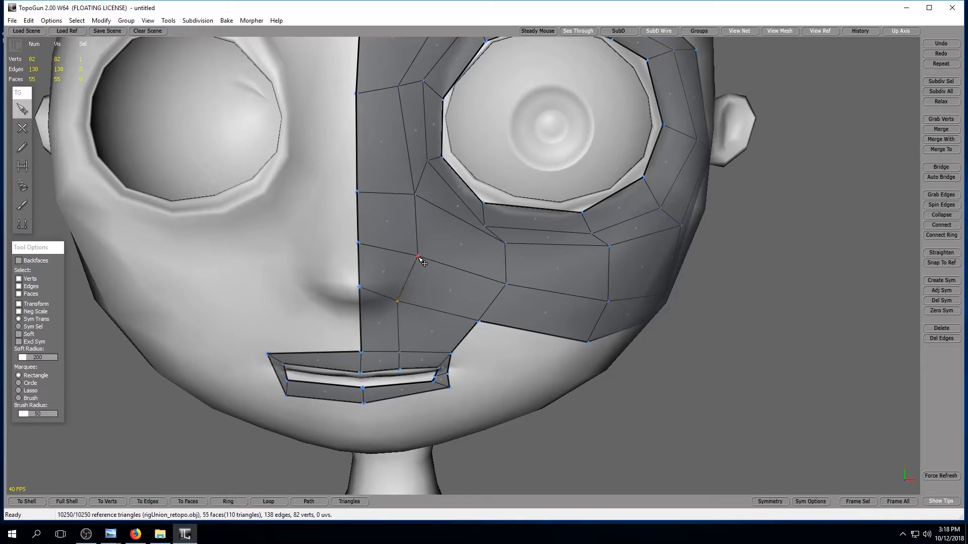
{"action": "left_click_drag", "start_coordinate": [418, 257], "coordinate": [406, 256]}
{"action": "left_click_drag", "start_coordinate": [398, 301], "coordinate": [400, 290]}
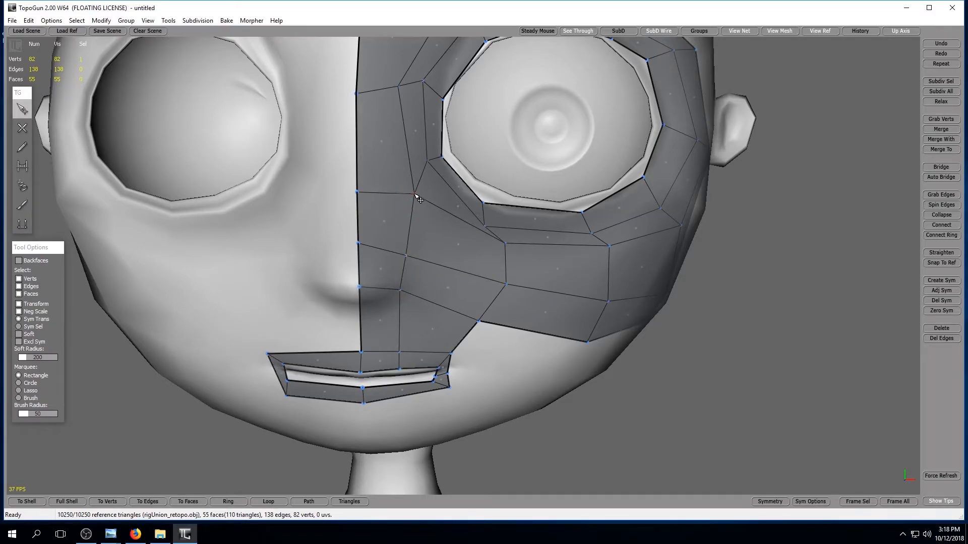
{"action": "left_click_drag", "start_coordinate": [414, 195], "coordinate": [407, 190]}
Move the lower mouth-corner vertex down, the outer mouth-corner vertex outward, and the cheek border vertex above the mouth slightly toward the nose.
{"action": "left_click_drag", "start_coordinate": [502, 342], "coordinate": [446, 301], "text": "alt"}
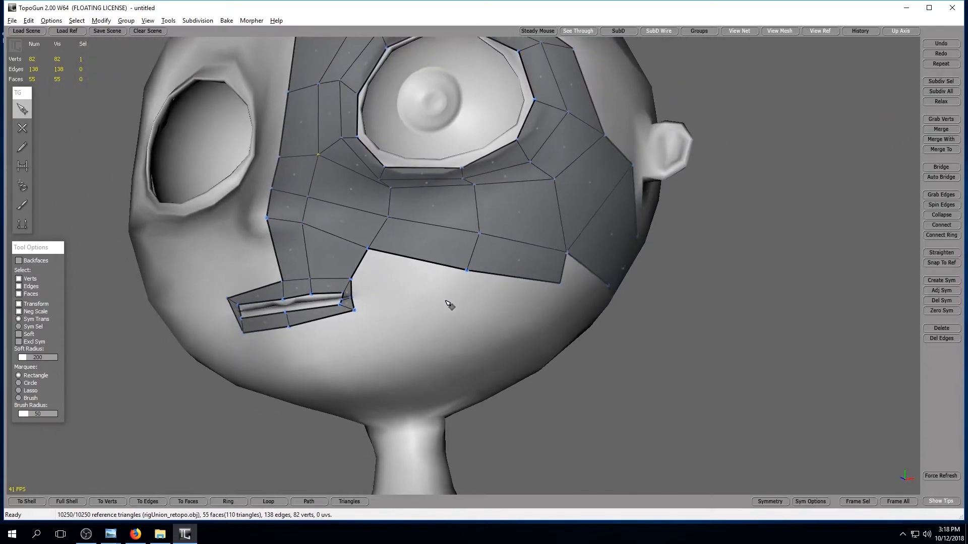
{"action": "right_click_drag", "start_coordinate": [445, 301], "coordinate": [436, 324], "text": "alt"}
{"action": "middle_click_drag", "start_coordinate": [437, 324], "coordinate": [445, 325], "text": "alt"}
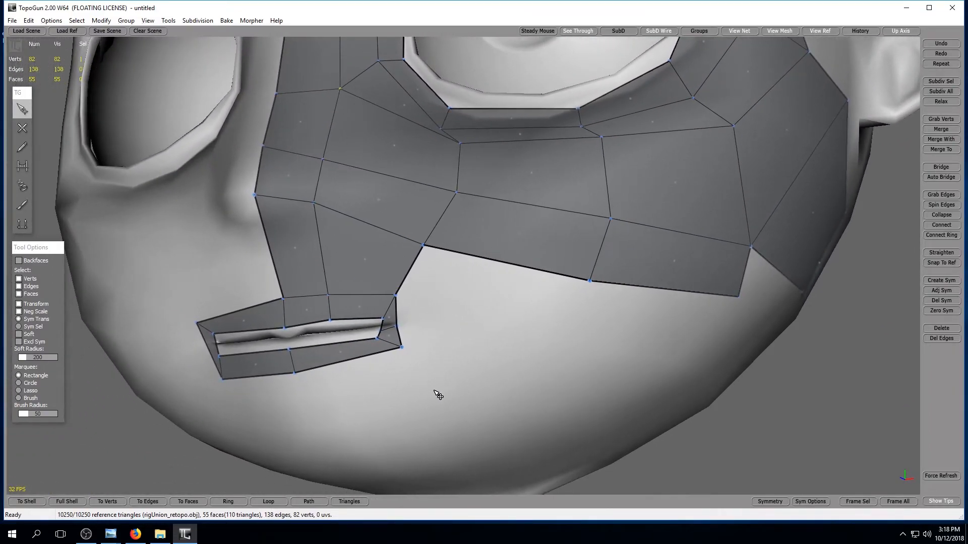
{"action": "left_click_drag", "start_coordinate": [402, 348], "coordinate": [401, 359]}
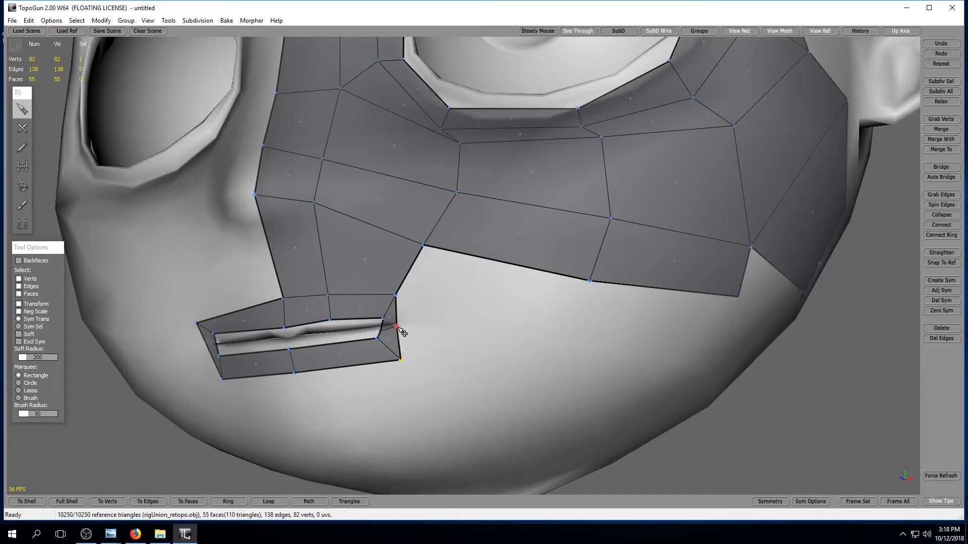
{"action": "left_click_drag", "start_coordinate": [397, 327], "coordinate": [409, 333]}
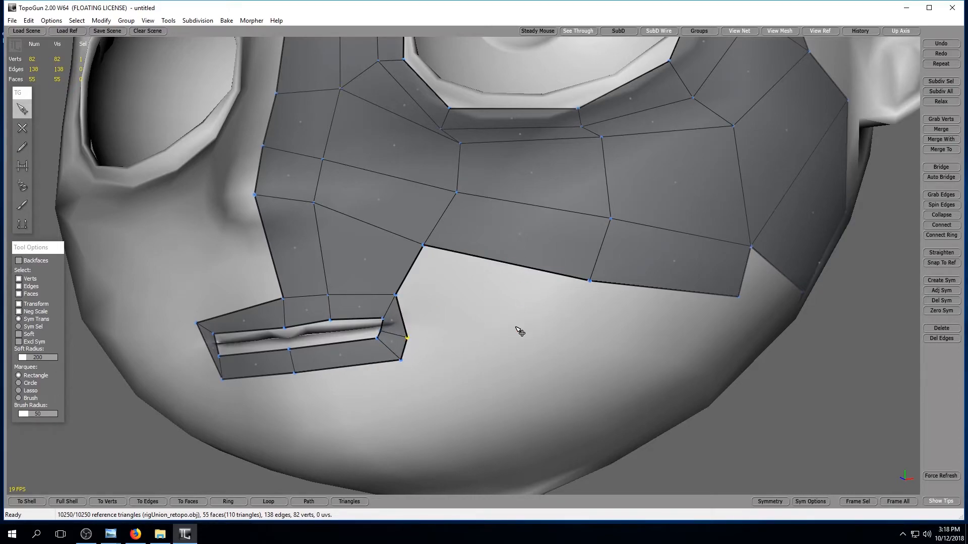
{"action": "left_click_drag", "start_coordinate": [518, 331], "coordinate": [483, 337], "text": "alt"}
{"action": "left_click_drag", "start_coordinate": [363, 255], "coordinate": [356, 250]}
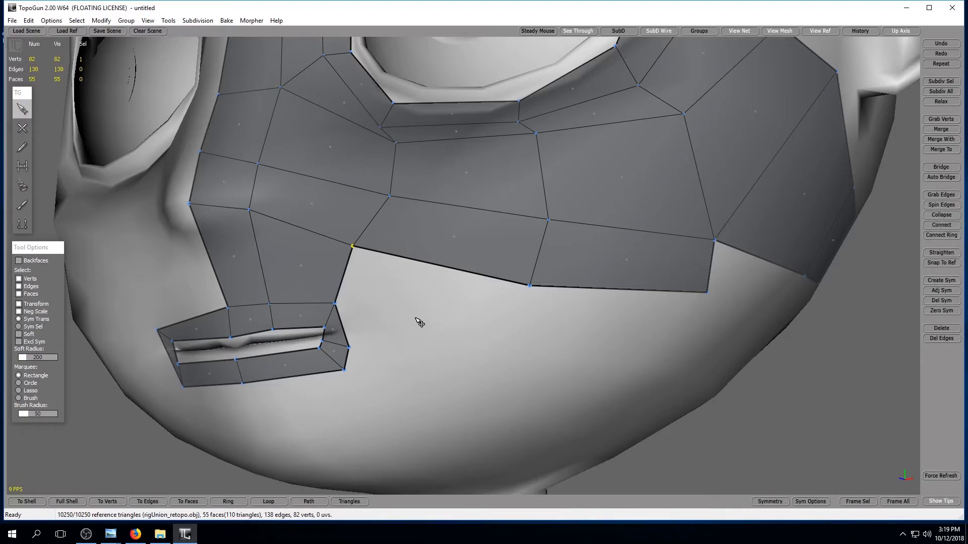
Delete the cheek border vertex above the mouth together with the inner and outer mouth-corner vertices.
{"action": "left_click", "coordinate": [323, 344], "text": "shift"}
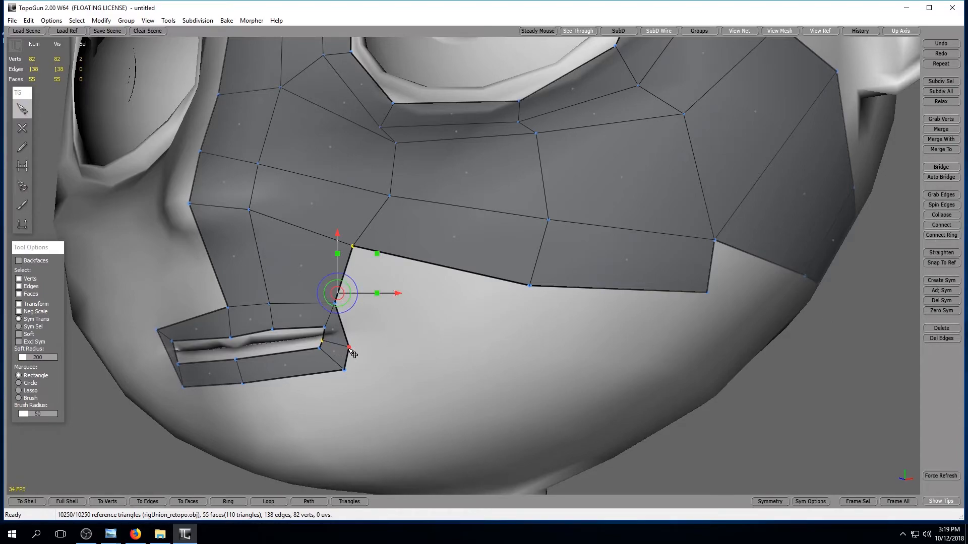
{"action": "left_click", "coordinate": [349, 348], "text": "shift"}
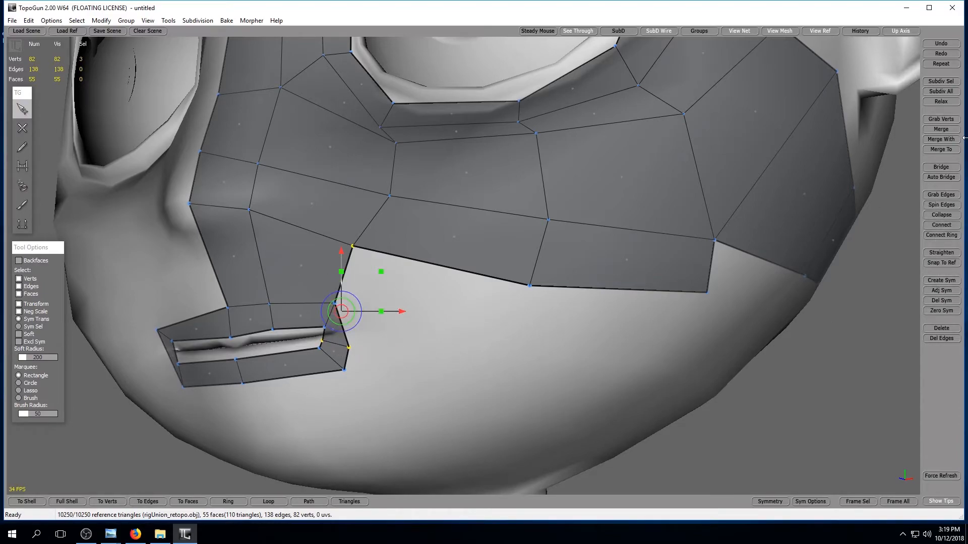
{"action": "left_click", "coordinate": [947, 329]}
{"action": "left_click_drag", "start_coordinate": [356, 303], "coordinate": [386, 318], "text": "alt"}
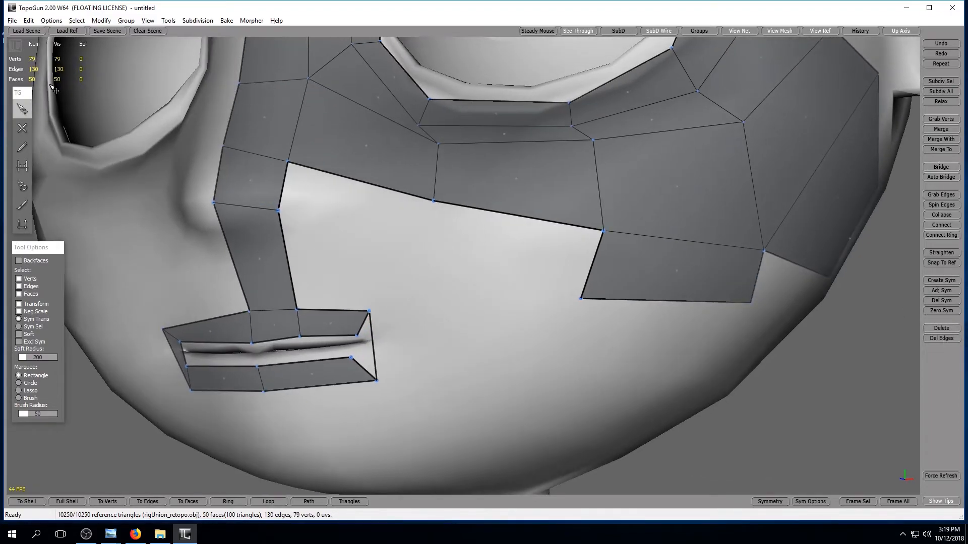
Create a new vertex on the cheek above the mouth corner and bridge it to the nose strip and cheek border with two quads.
{"action": "left_click", "coordinate": [22, 130]}
{"action": "left_click", "coordinate": [17, 165]}
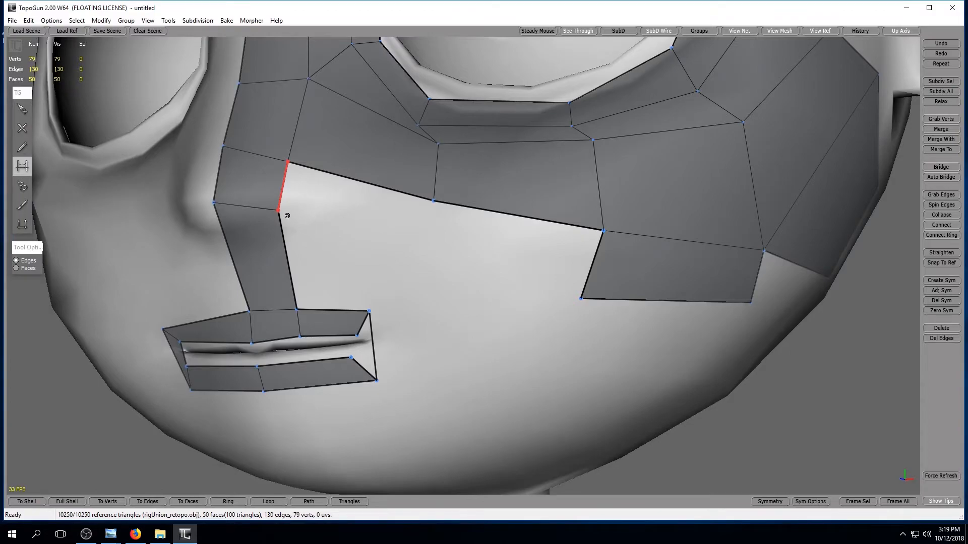
{"action": "left_click", "coordinate": [21, 128]}
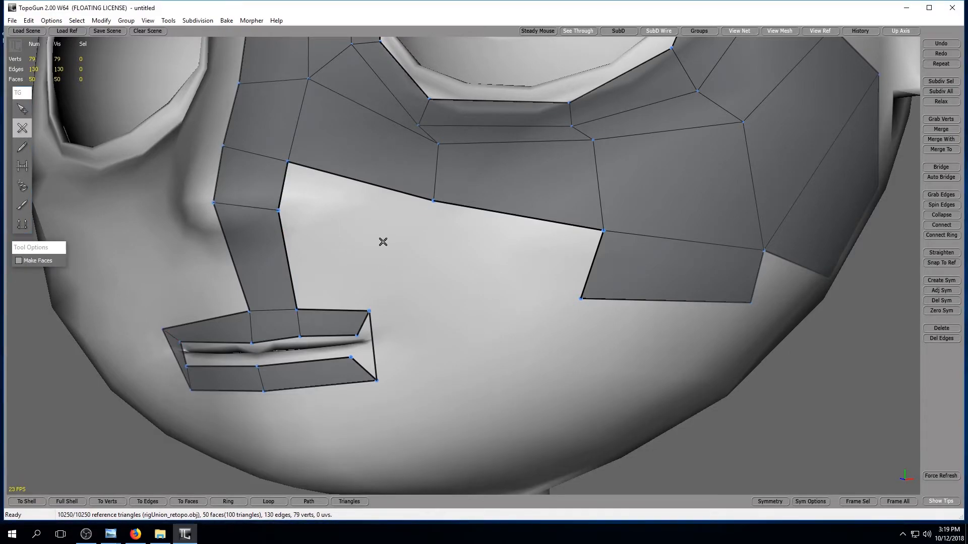
{"action": "left_click", "coordinate": [22, 166]}
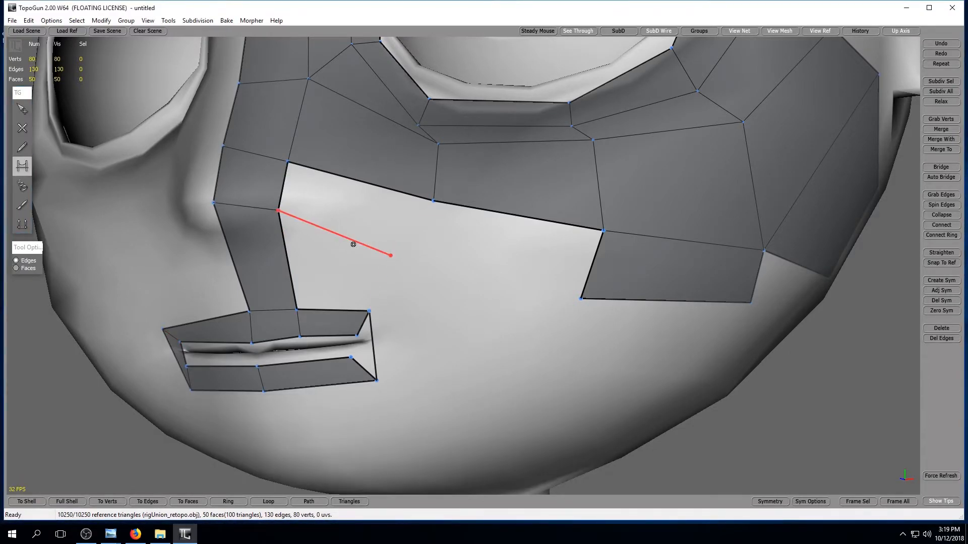
{"action": "left_click", "coordinate": [335, 234]}
{"action": "left_click", "coordinate": [417, 248]}
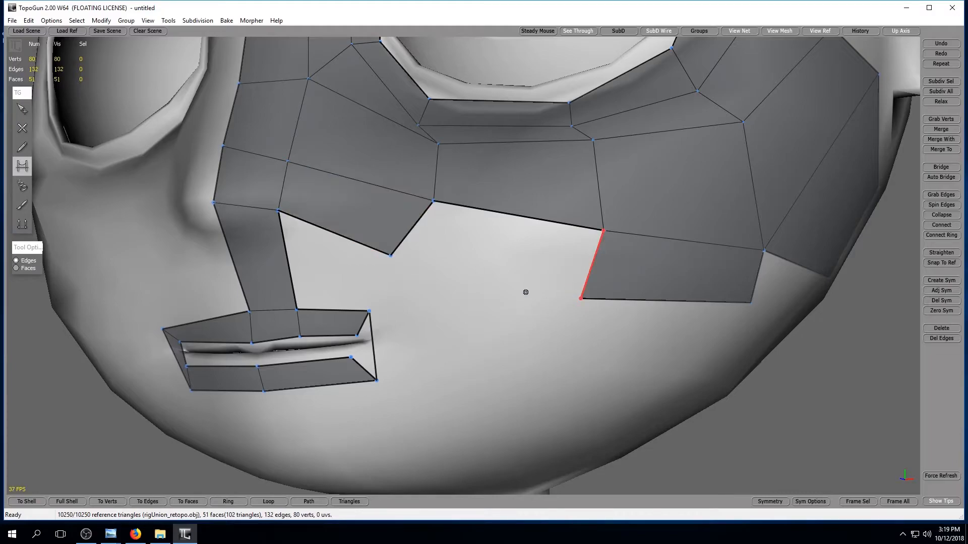
{"action": "left_click", "coordinate": [487, 295]}
Bridge the new cheek vertex to the upper mouth corner and fill the open face at the corner of the lips.
{"action": "left_click_drag", "start_coordinate": [513, 325], "coordinate": [504, 290], "text": "alt"}
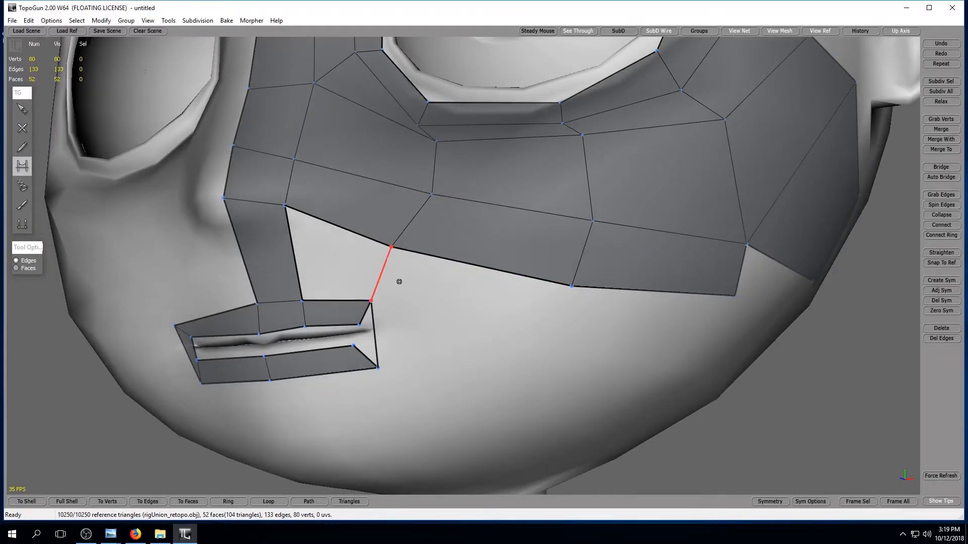
{"action": "left_click", "coordinate": [388, 281]}
{"action": "left_click", "coordinate": [364, 335]}
Create a two-vertex edge under the side patch below the ear and bridge it to the cheek border with two faces.
{"action": "left_click_drag", "start_coordinate": [461, 329], "coordinate": [297, 328], "text": "alt"}
{"action": "scroll", "coordinate": [376, 320], "scroll_direction": "down", "scroll_amount": 4}
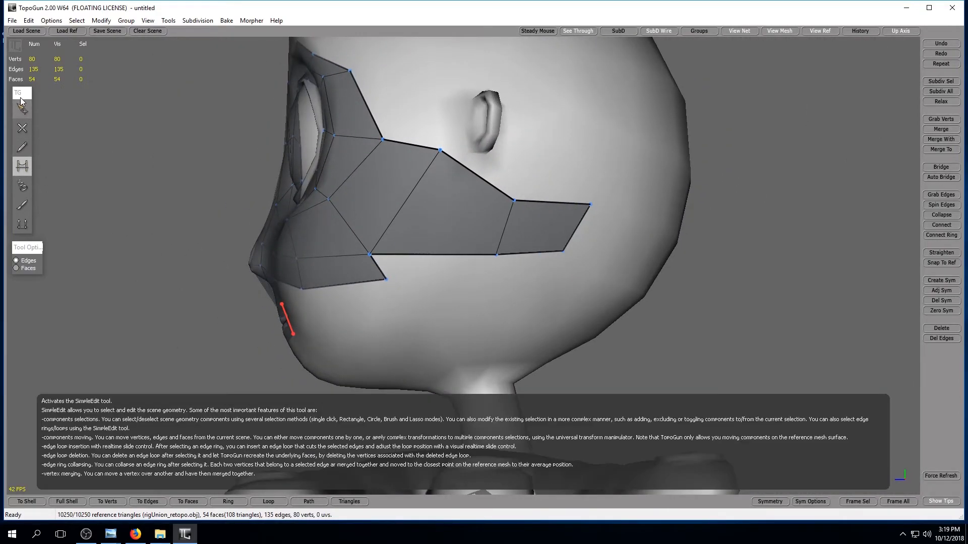
{"action": "left_click", "coordinate": [22, 128]}
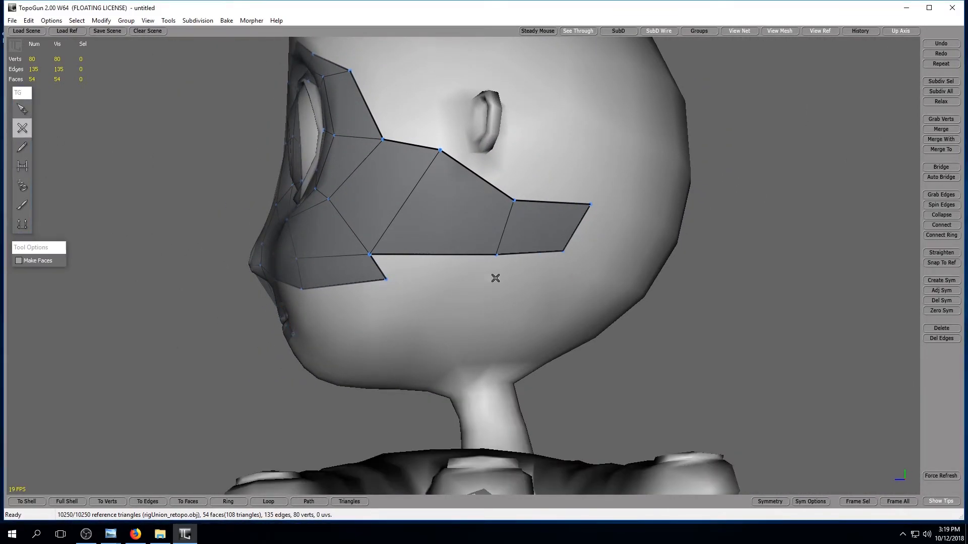
{"action": "left_click", "coordinate": [560, 277]}
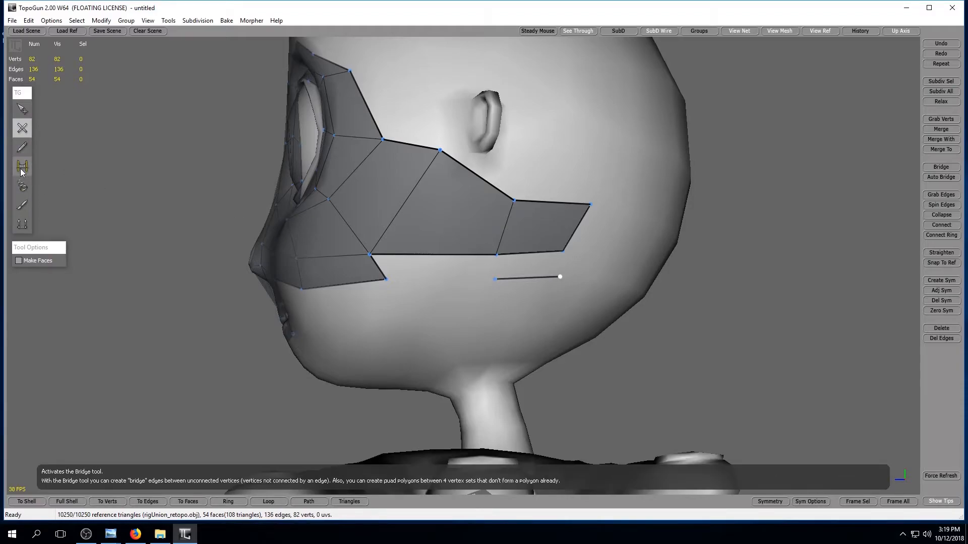
{"action": "left_click", "coordinate": [22, 169]}
{"action": "left_click", "coordinate": [437, 282]}
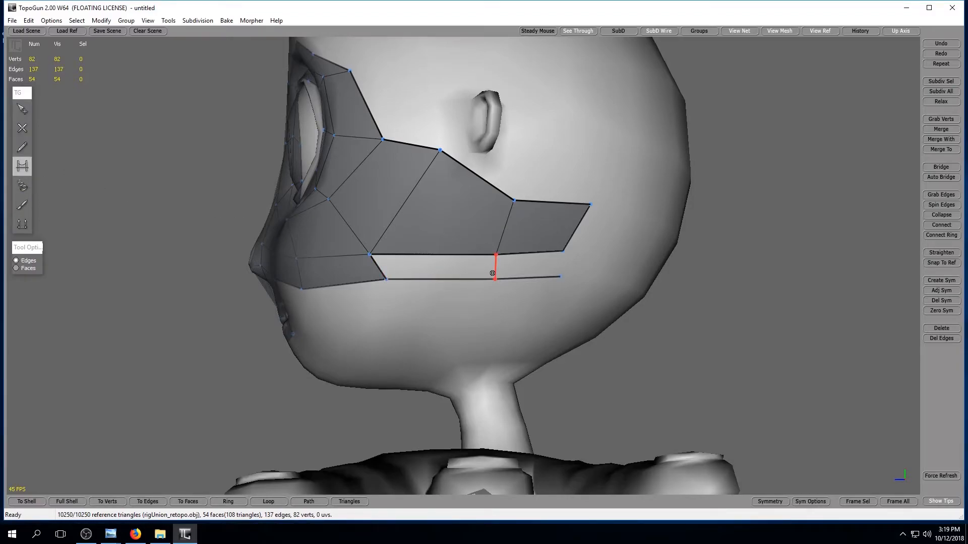
{"action": "left_click", "coordinate": [492, 273]}
{"action": "left_click", "coordinate": [557, 268]}
Move the two cheek vertices below the inner part of the eye closer to the nose.
{"action": "middle_click_drag", "start_coordinate": [462, 307], "coordinate": [641, 332]}
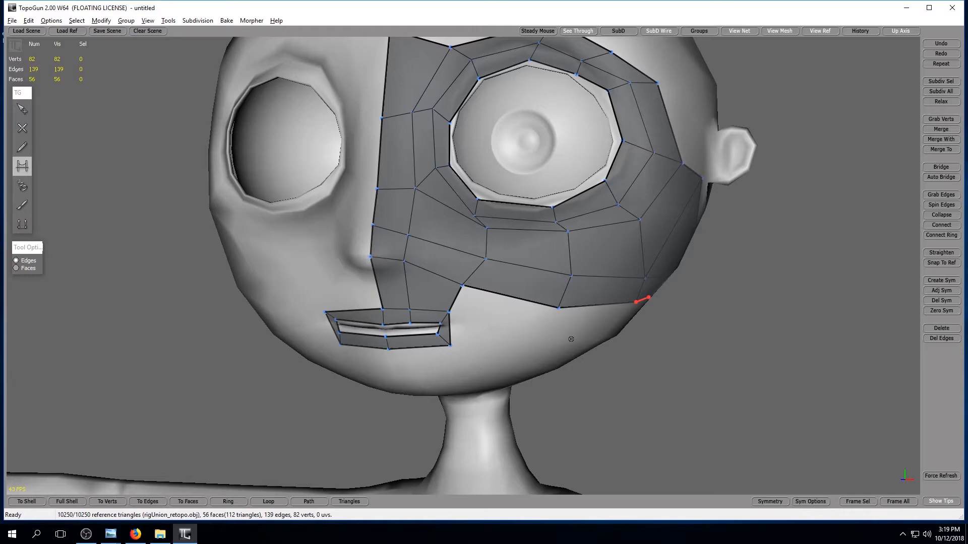
{"action": "scroll", "coordinate": [579, 342], "scroll_direction": "up", "scroll_amount": 3}
{"action": "left_click", "coordinate": [25, 112]}
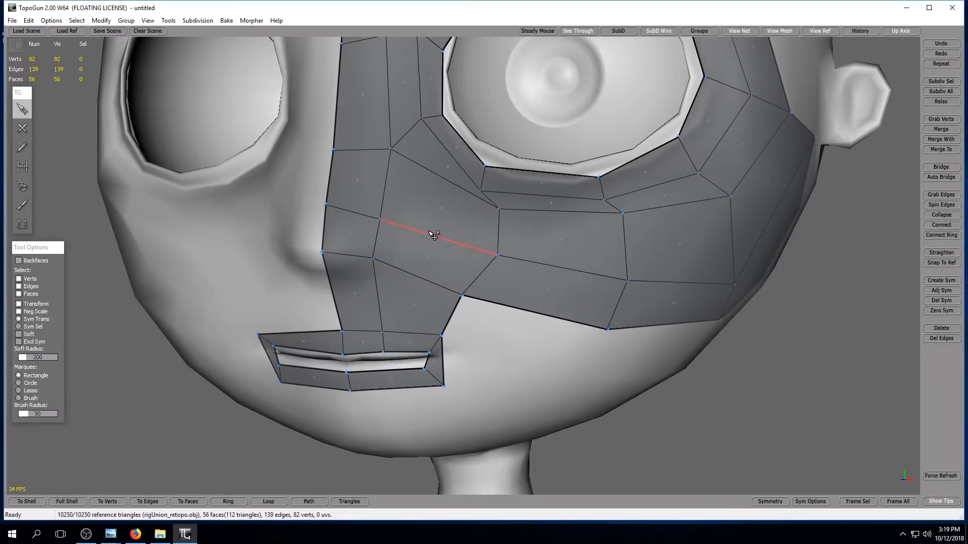
{"action": "left_click_drag", "start_coordinate": [497, 256], "coordinate": [485, 245]}
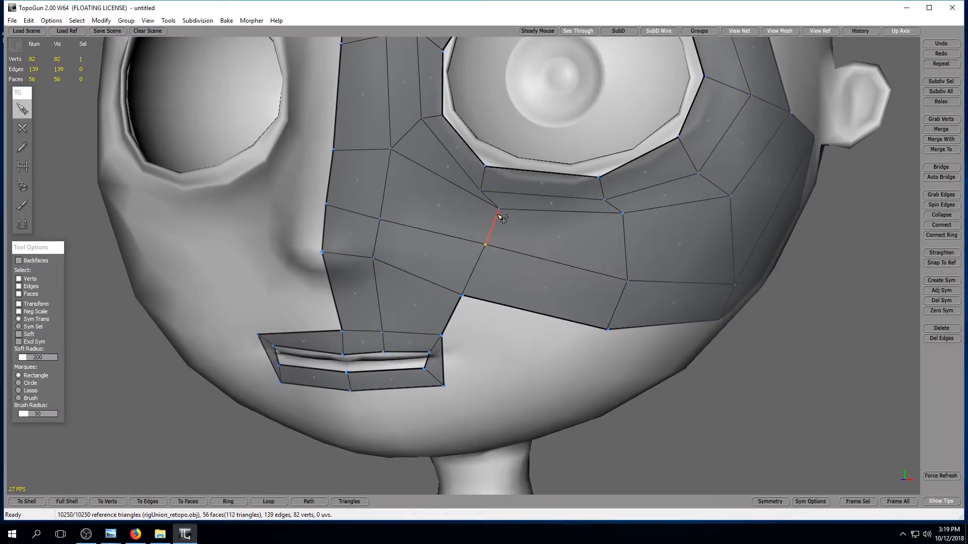
{"action": "mouse_move", "coordinate": [498, 209]}
{"action": "left_mouse_down"}
{"action": "mouse_move", "coordinate": [472, 199]}
{"action": "mouse_move", "coordinate": [479, 206]}
{"action": "left_mouse_up"}
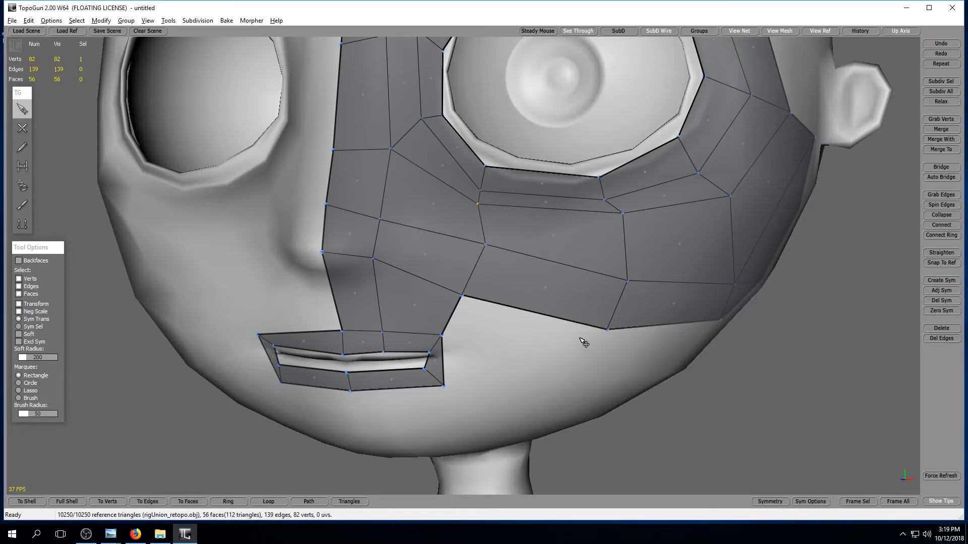
Try to extrude the four outer border edges above and beside the eye across the forehead toward the ear.
{"action": "scroll", "coordinate": [560, 337], "scroll_direction": "down", "scroll_amount": 5}
{"action": "left_click_drag", "start_coordinate": [538, 328], "coordinate": [543, 360], "text": "alt"}
{"action": "middle_click_drag", "start_coordinate": [550, 343], "coordinate": [544, 359], "text": "alt"}
{"action": "scroll", "coordinate": [545, 360], "scroll_direction": "up", "scroll_amount": 3}
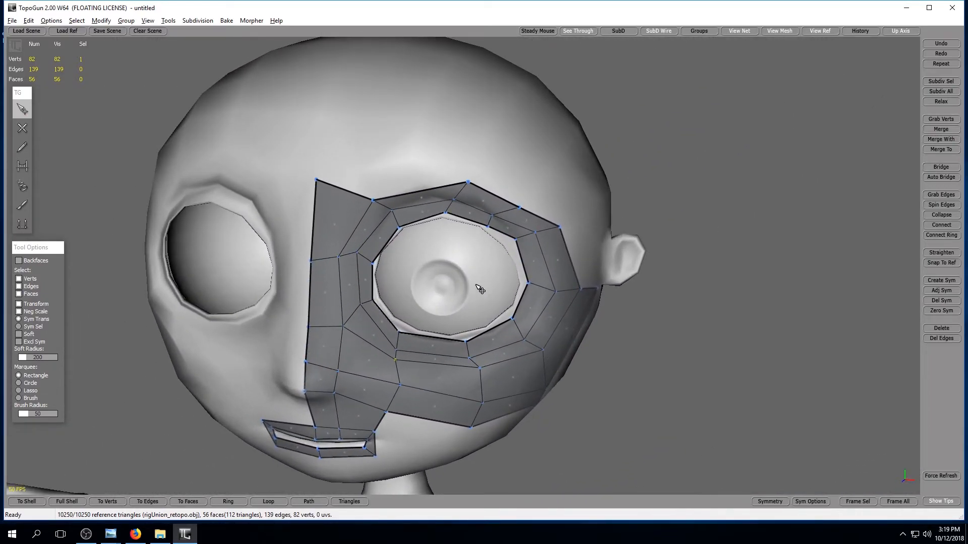
{"action": "left_click_drag", "start_coordinate": [476, 285], "coordinate": [513, 297], "text": "alt"}
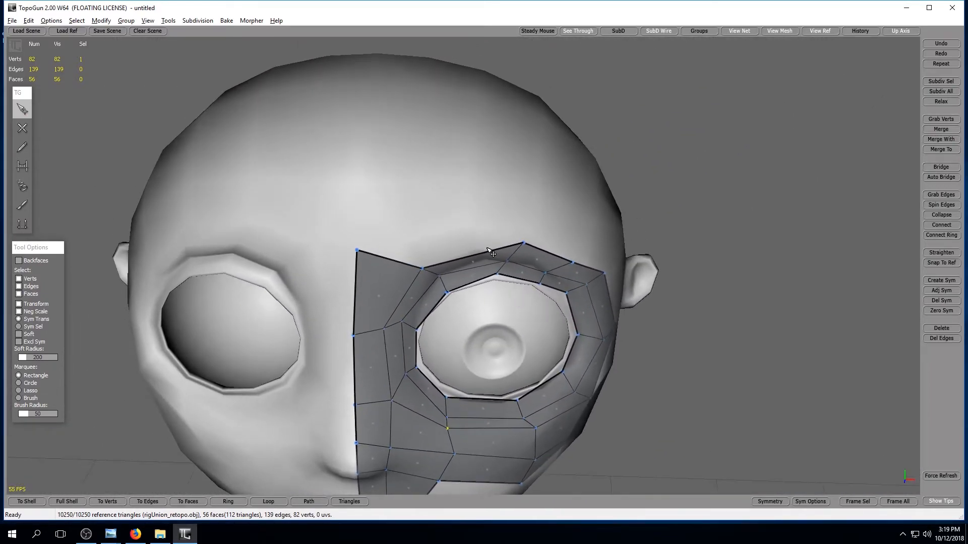
{"action": "left_click", "coordinate": [22, 223]}
{"action": "left_click", "coordinate": [486, 248]}
{"action": "left_click", "coordinate": [553, 244], "text": "shift"}
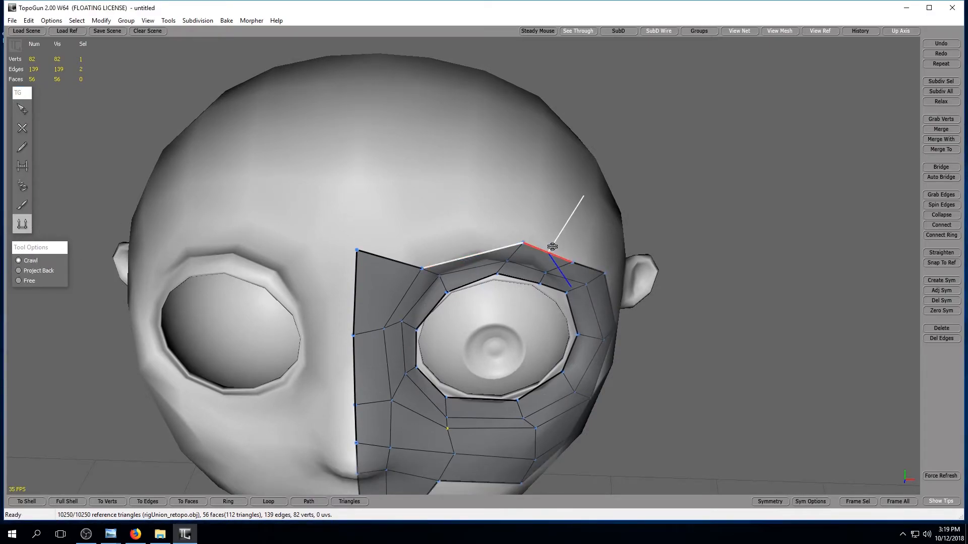
{"action": "left_click_drag", "start_coordinate": [705, 331], "coordinate": [579, 291], "text": "alt"}
{"action": "left_click", "coordinate": [416, 179], "text": "shift"}
{"action": "left_click", "coordinate": [461, 225], "text": "shift"}
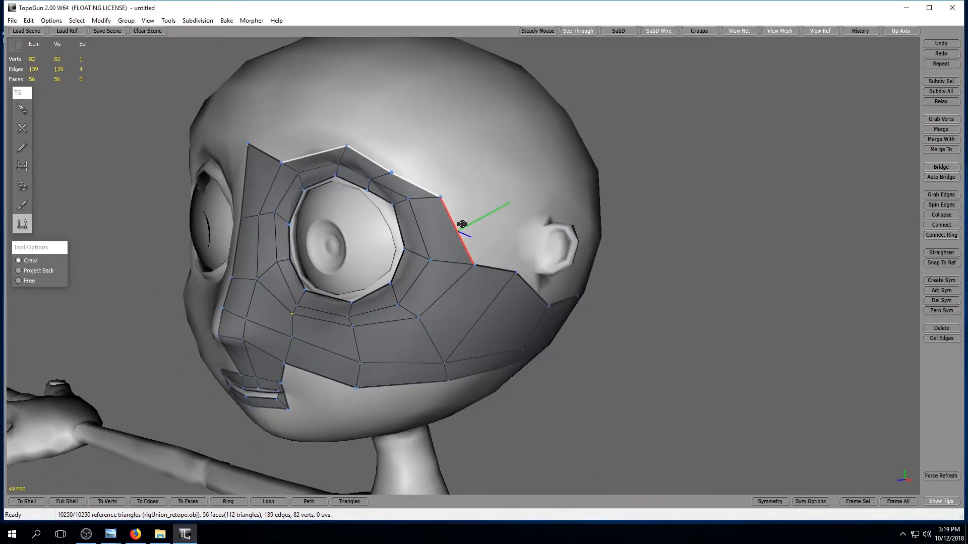
{"action": "left_click_drag", "start_coordinate": [585, 223], "coordinate": [571, 234], "text": "alt"}
{"action": "left_click_drag", "start_coordinate": [475, 237], "coordinate": [691, 235]}
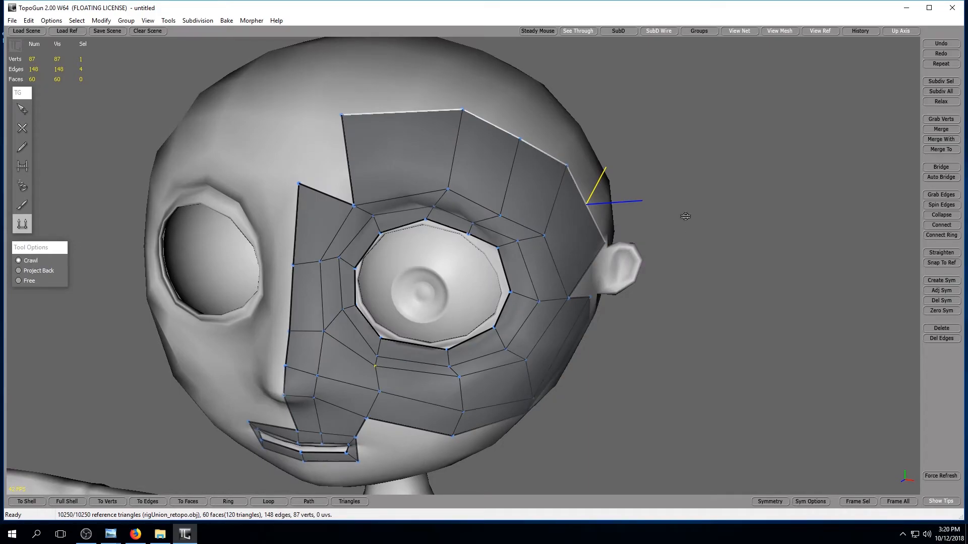
Inspect the extruded strip from the front and side, and undo the extrusion.
{"action": "left_click", "coordinate": [22, 109]}
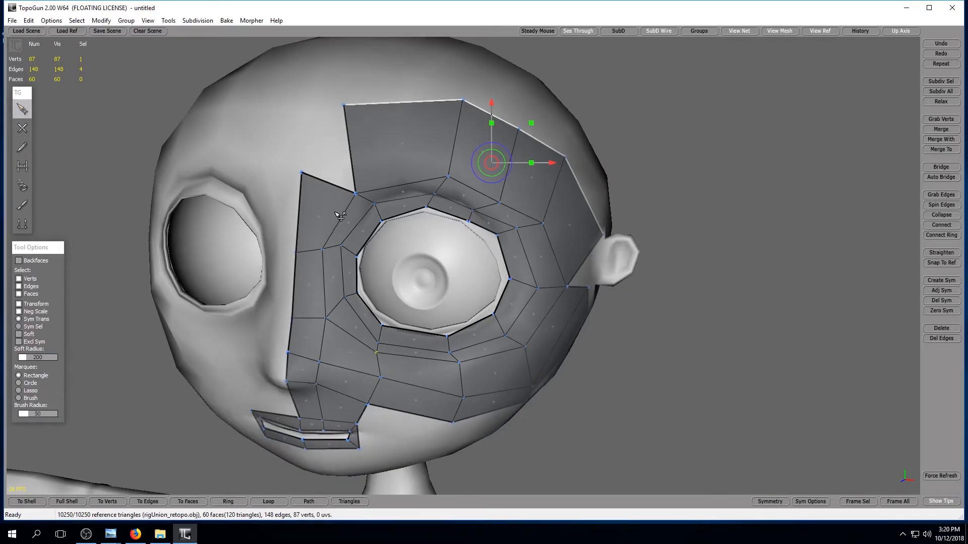
{"action": "left_click", "coordinate": [629, 229]}
{"action": "left_click_drag", "start_coordinate": [630, 229], "coordinate": [519, 189], "text": "alt"}
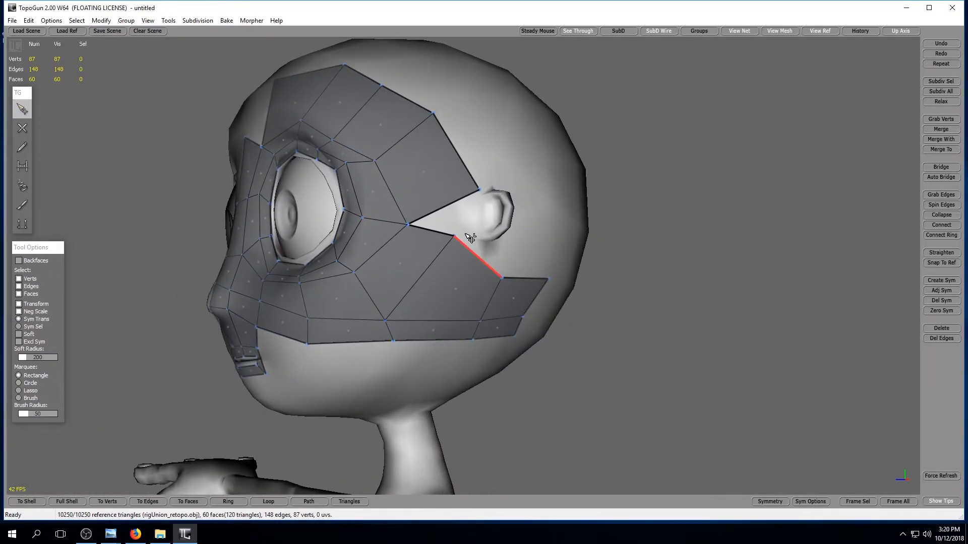
{"action": "left_click_drag", "start_coordinate": [505, 265], "coordinate": [607, 292], "text": "alt"}
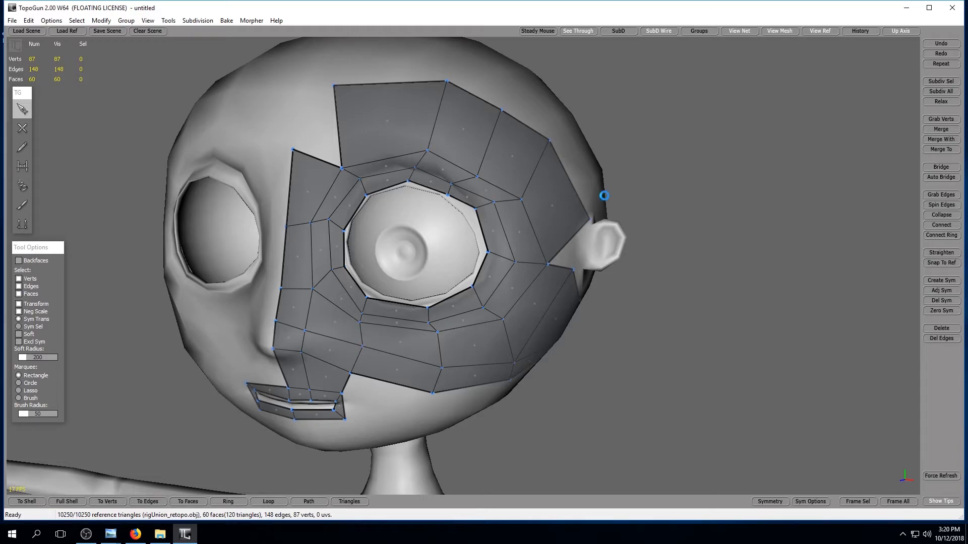
{"action": "key", "text": "ctrl+z"}
{"action": "key", "text": "ctrl+z"}
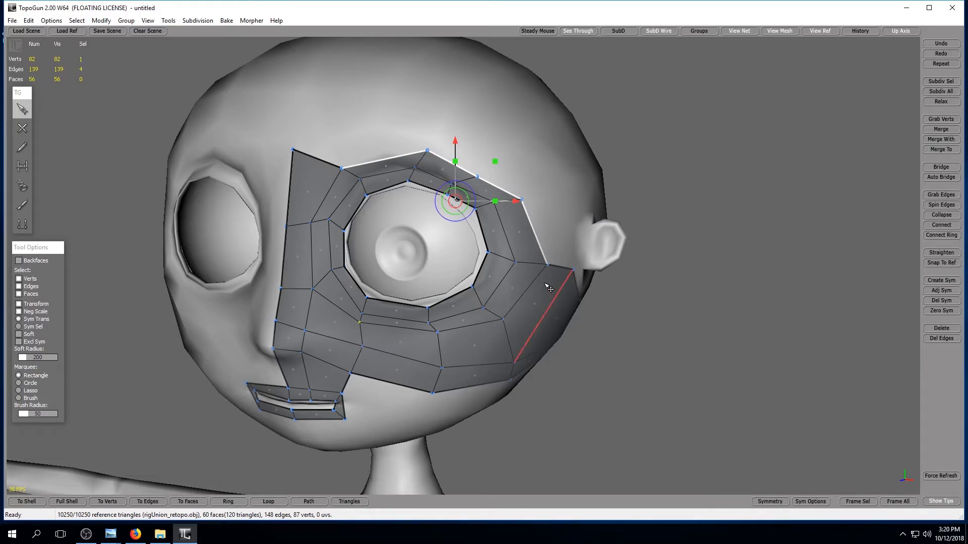
Extrude the four border edges above and outside the eye into a strip over the forehead and temple.
{"action": "left_click", "coordinate": [373, 155]}
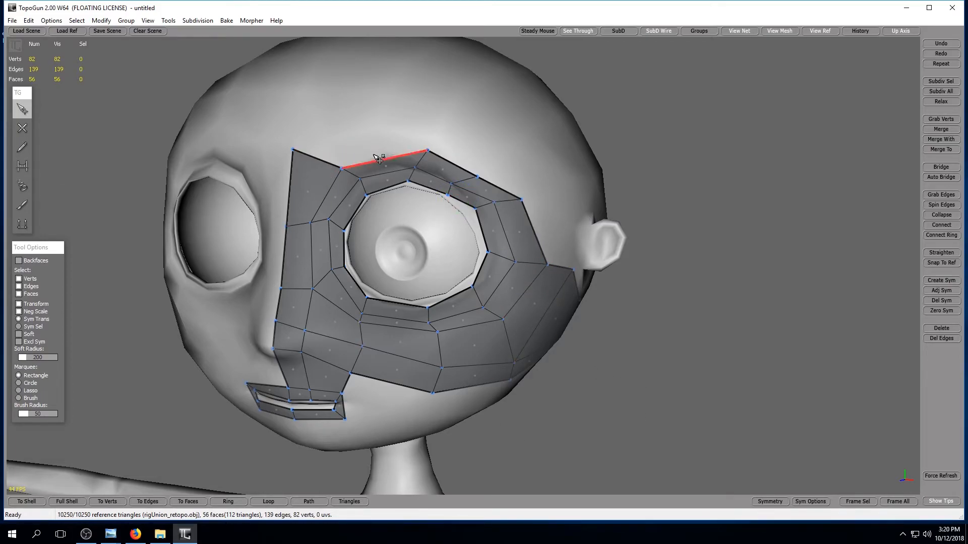
{"action": "left_click", "coordinate": [379, 162]}
{"action": "left_click", "coordinate": [452, 163], "text": "shift"}
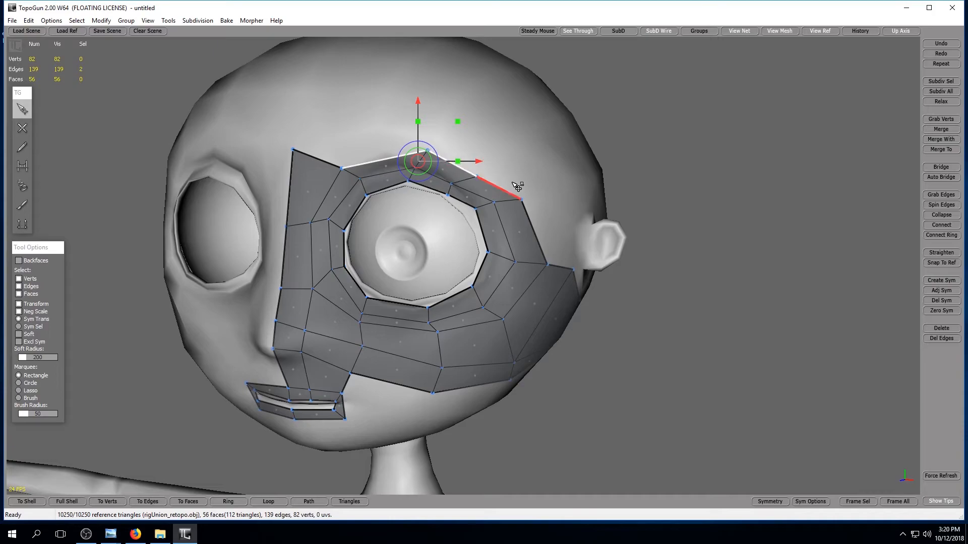
{"action": "left_click", "coordinate": [499, 188], "text": "shift"}
{"action": "left_click", "coordinate": [535, 222], "text": "shift"}
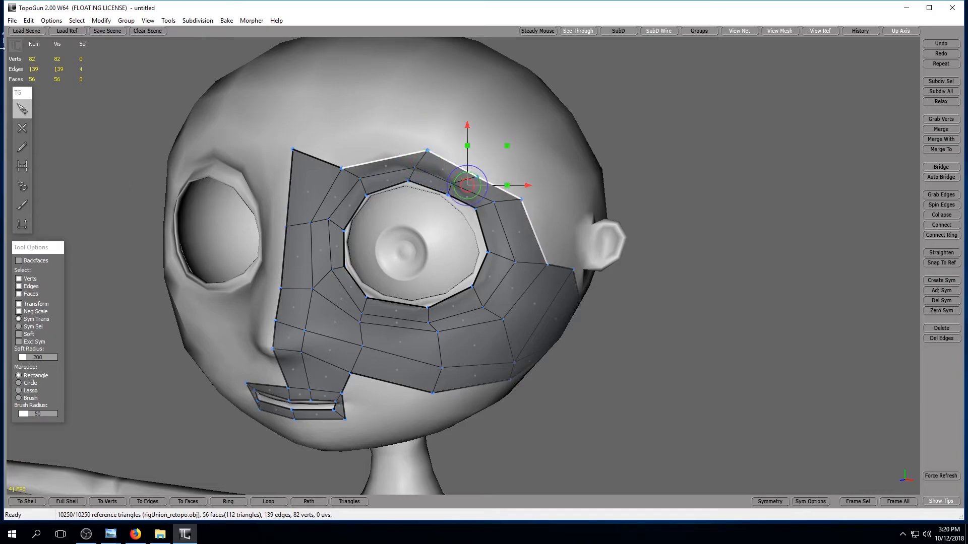
{"action": "left_click", "coordinate": [22, 224]}
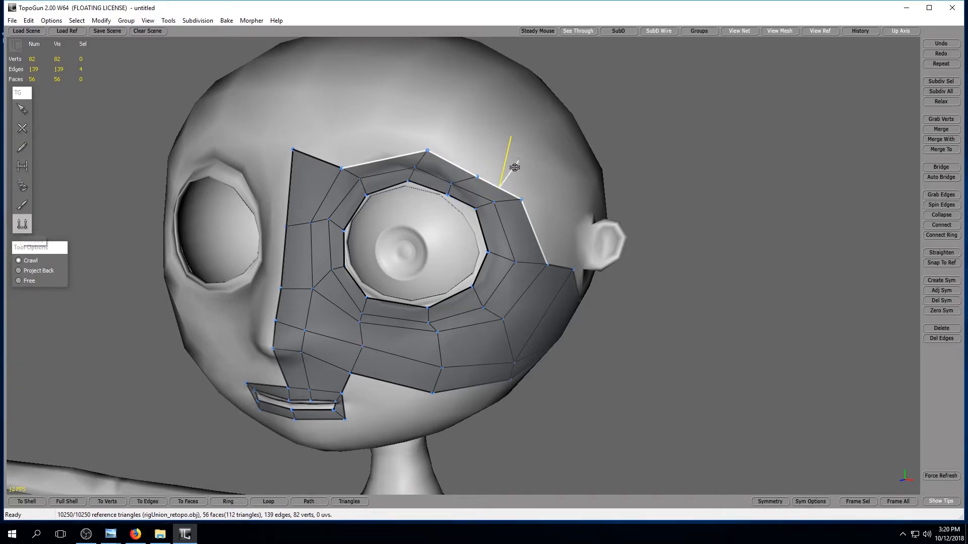
{"action": "left_click_drag", "start_coordinate": [518, 170], "coordinate": [509, 106]}
{"action": "left_click_drag", "start_coordinate": [730, 324], "coordinate": [298, 185], "text": "alt"}
Merge the inner end vertex of the forehead strip with the top vertex of the strip beside the nose bridge.
{"action": "left_click", "coordinate": [22, 109]}
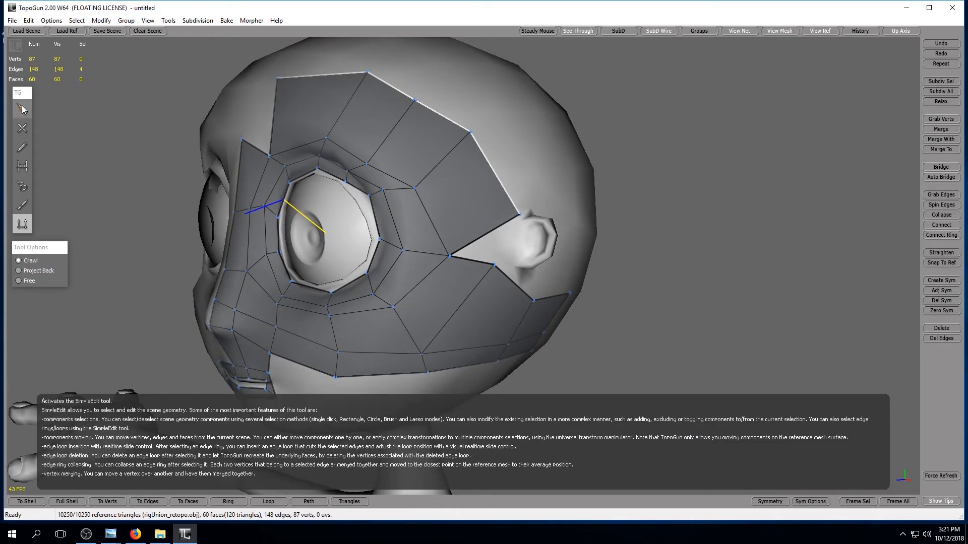
{"action": "left_click_drag", "start_coordinate": [422, 227], "coordinate": [740, 181], "text": "alt"}
{"action": "left_click", "coordinate": [740, 180]}
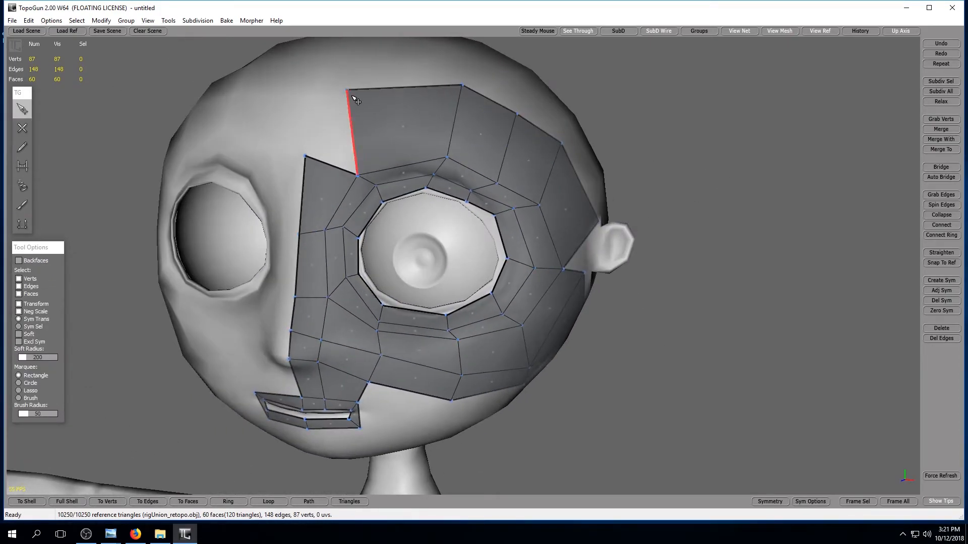
{"action": "left_click", "coordinate": [346, 90]}
{"action": "left_click", "coordinate": [307, 157], "text": "shift"}
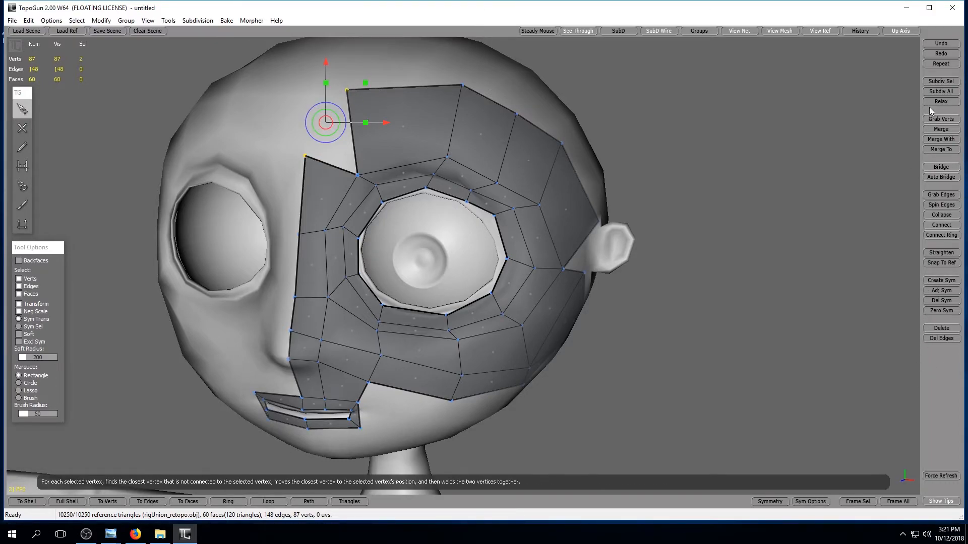
{"action": "left_click", "coordinate": [933, 128]}
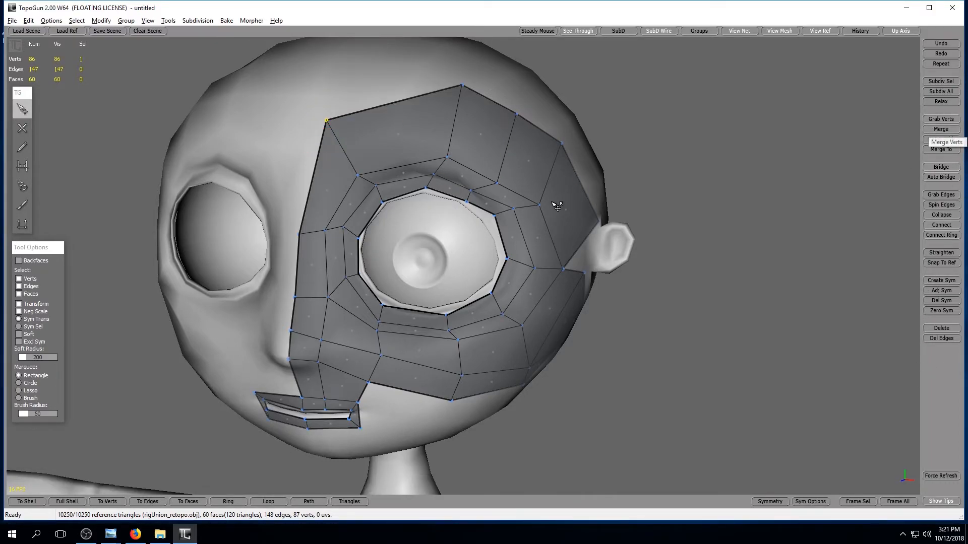
Merge the strip's end vertex at the ear with the nearby top vertex of the cheek patch.
{"action": "left_click_drag", "start_coordinate": [552, 202], "coordinate": [471, 193], "text": "alt"}
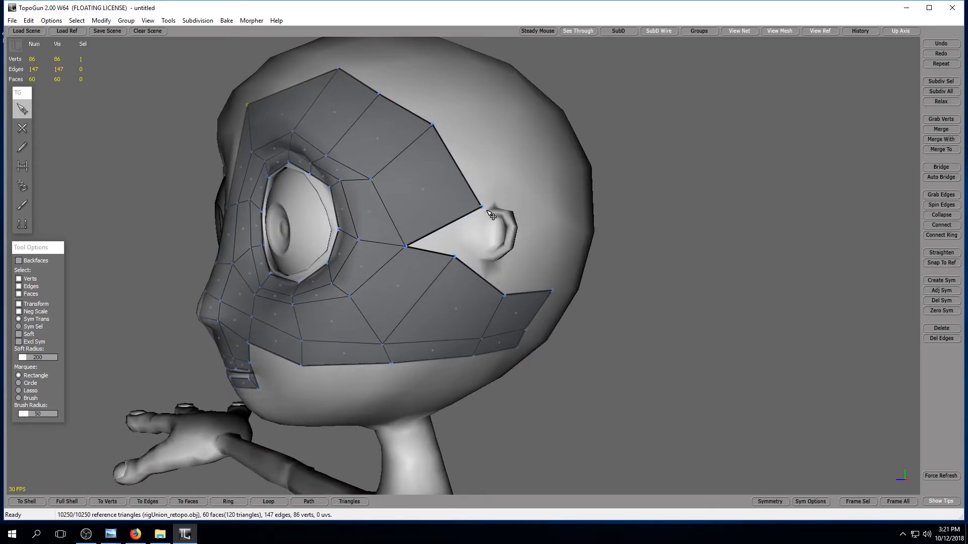
{"action": "left_click", "coordinate": [454, 257], "text": "shift"}
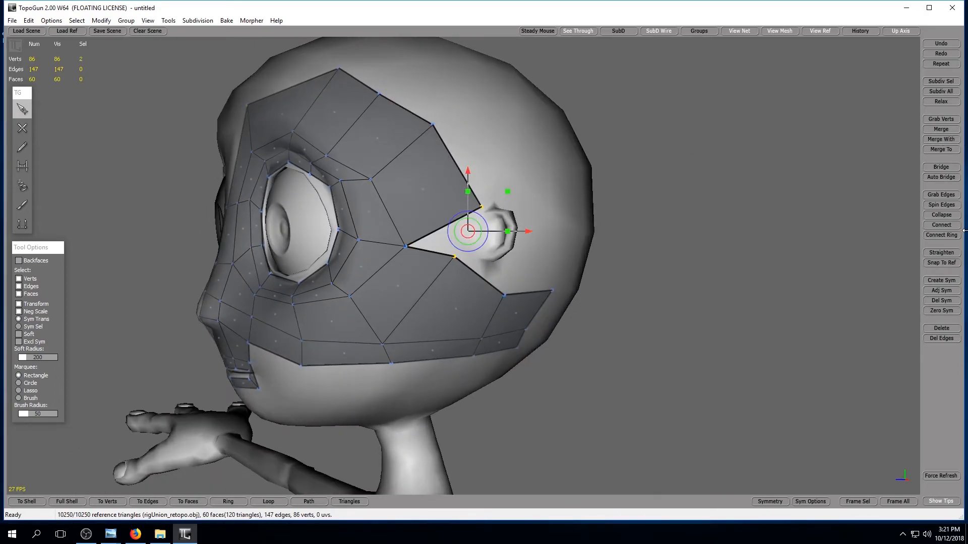
{"action": "left_click", "coordinate": [941, 129]}
Create a symmetrical copy of the face mesh on the opposite side of the head.
{"action": "left_click_drag", "start_coordinate": [509, 262], "coordinate": [584, 264], "text": "alt"}
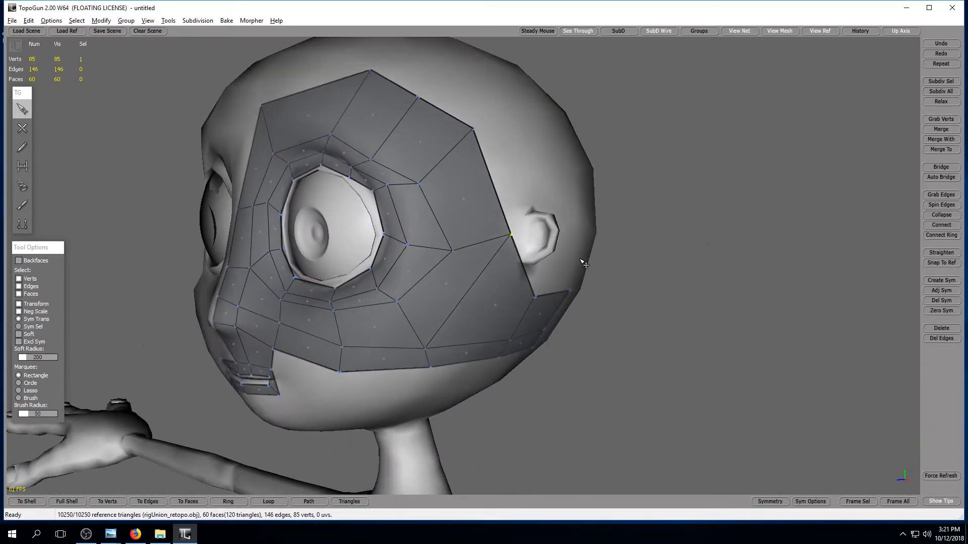
{"action": "left_click_drag", "start_coordinate": [641, 281], "coordinate": [706, 274], "text": "alt"}
{"action": "left_click_drag", "start_coordinate": [561, 416], "coordinate": [537, 411], "text": "alt"}
{"action": "right_click_drag", "start_coordinate": [521, 427], "coordinate": [527, 412], "text": "alt"}
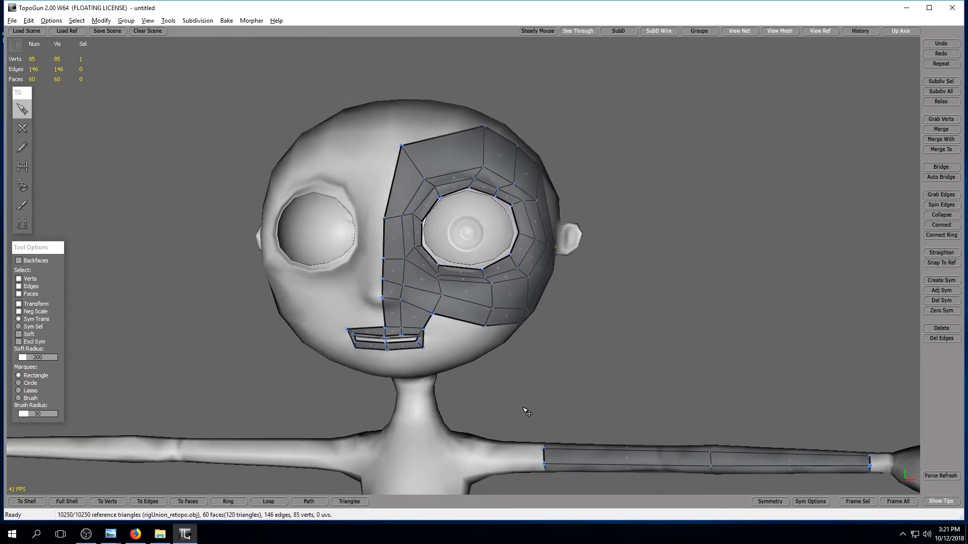
{"action": "left_click_drag", "start_coordinate": [527, 412], "coordinate": [459, 328], "text": "alt"}
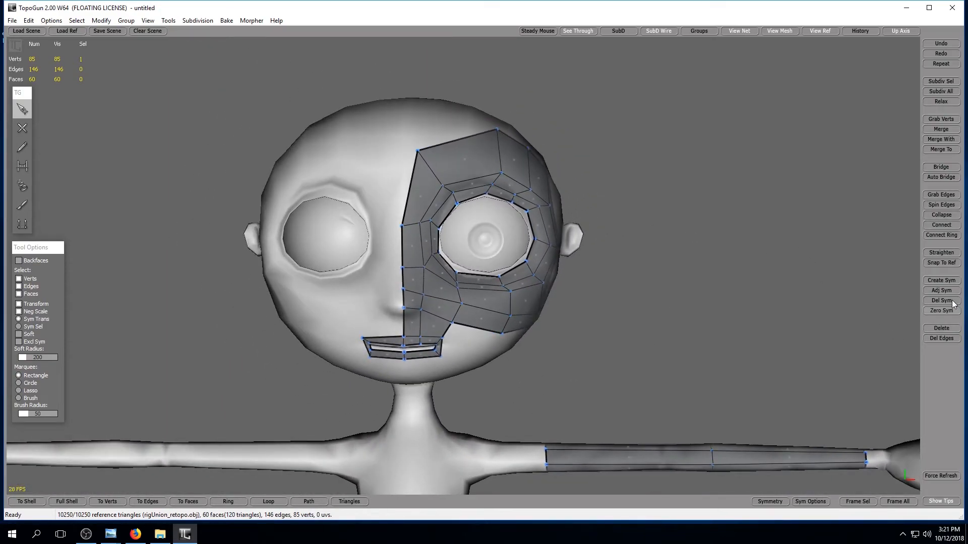
{"action": "left_click", "coordinate": [952, 283]}
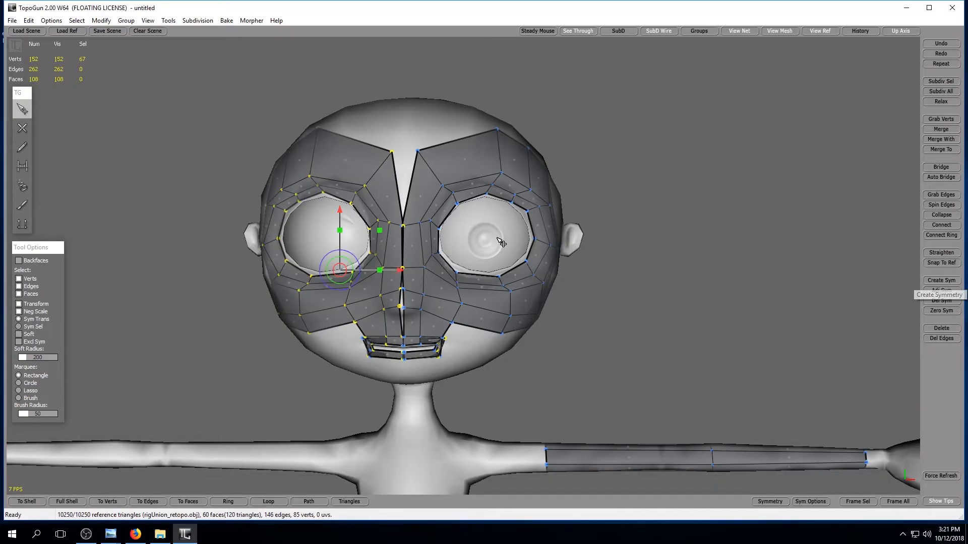
Merge the two centreline vertices between the eyes and place the merged vertex back on the face's centreline.
{"action": "left_click_drag", "start_coordinate": [500, 237], "coordinate": [413, 306], "text": "alt"}
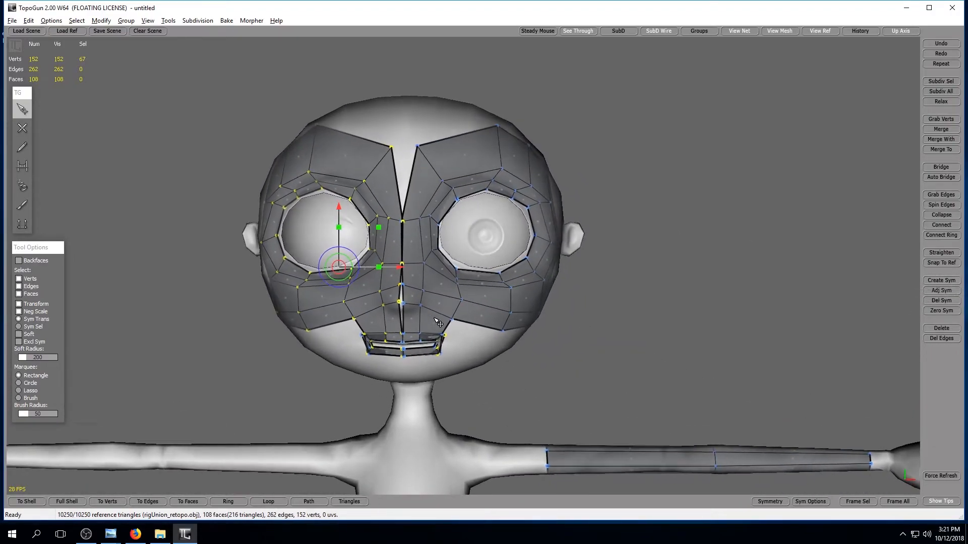
{"action": "right_click_drag", "start_coordinate": [413, 306], "coordinate": [452, 326], "text": "alt"}
{"action": "middle_click_drag", "start_coordinate": [411, 268], "coordinate": [452, 328], "text": "alt"}
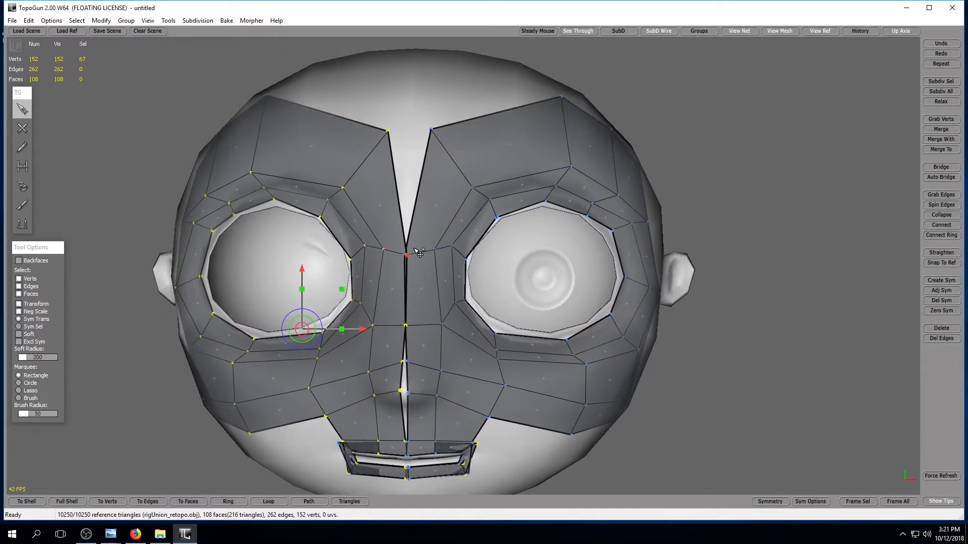
{"action": "left_click", "coordinate": [419, 190]}
{"action": "left_click", "coordinate": [425, 85]}
{"action": "mouse_move", "coordinate": [406, 256]}
{"action": "left_mouse_down"}
{"action": "mouse_move", "coordinate": [415, 257]}
{"action": "mouse_move", "coordinate": [397, 256]}
{"action": "left_mouse_up"}
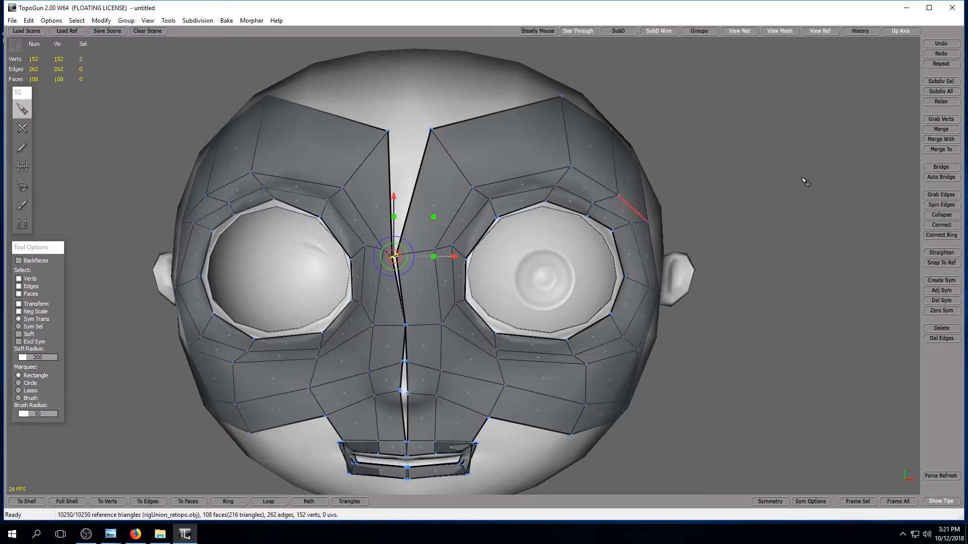
{"action": "left_click", "coordinate": [940, 129]}
{"action": "key", "text": "alt"}
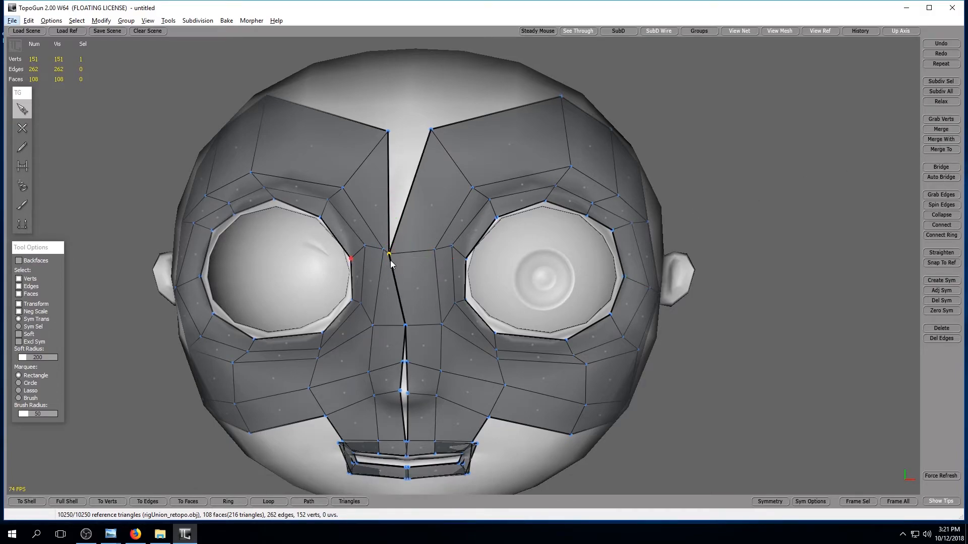
{"action": "left_click", "coordinate": [389, 255]}
{"action": "left_click_drag", "start_coordinate": [390, 254], "coordinate": [405, 249]}
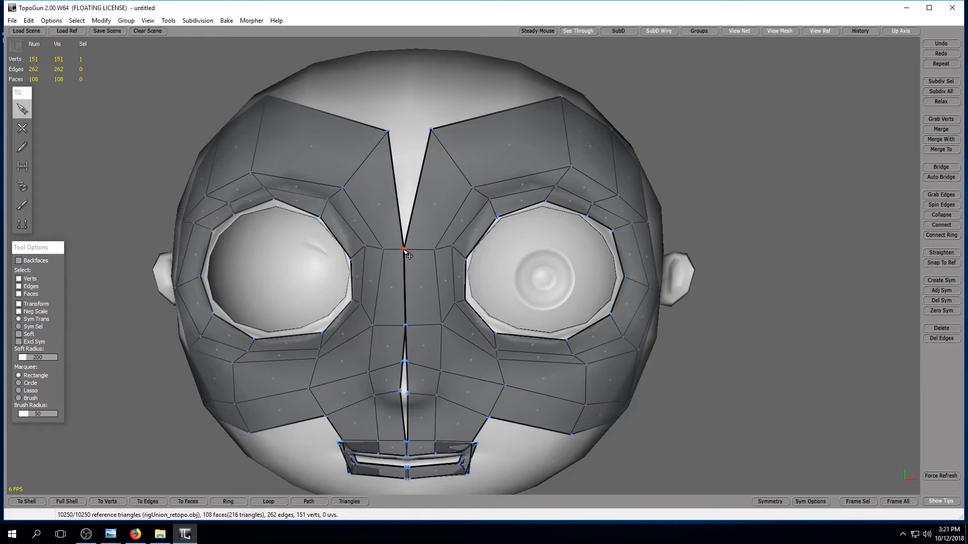
Merge the next pair of centreline vertices on the nose bridge, level with the lower part of the eyes.
{"action": "middle_click_drag", "start_coordinate": [411, 260], "coordinate": [424, 159]}
{"action": "left_click", "coordinate": [412, 152]}
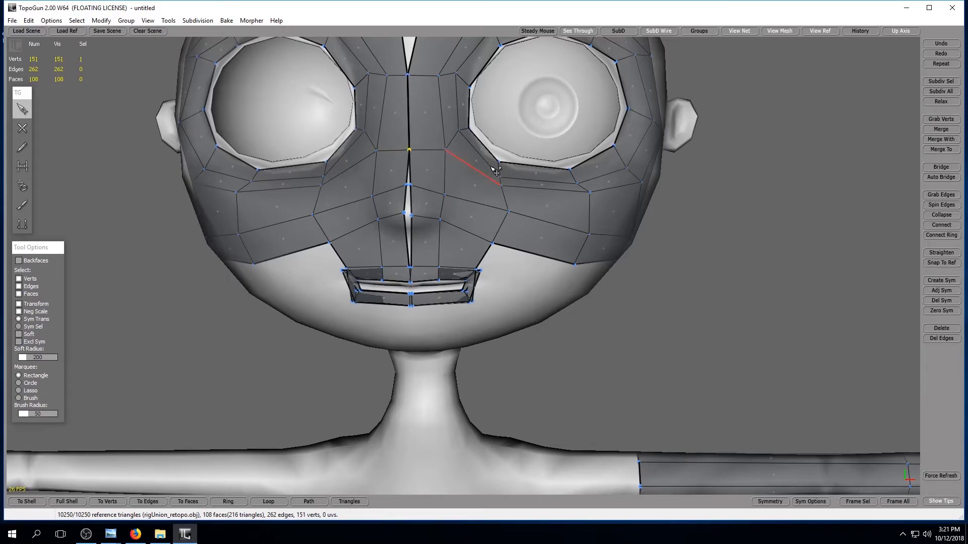
{"action": "left_click_drag", "start_coordinate": [409, 150], "coordinate": [403, 146]}
{"action": "left_click", "coordinate": [409, 150], "text": "shift"}
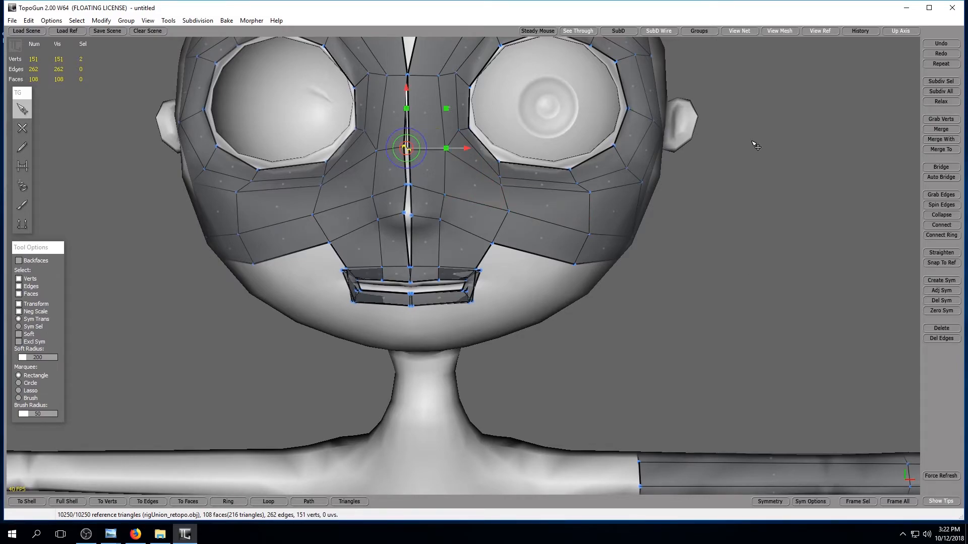
{"action": "left_click", "coordinate": [940, 129]}
Merge the next lower pair of centreline vertices just above the nose tip.
{"action": "left_click_drag", "start_coordinate": [413, 188], "coordinate": [431, 199], "text": "alt"}
{"action": "left_click", "coordinate": [421, 193], "text": "shift"}
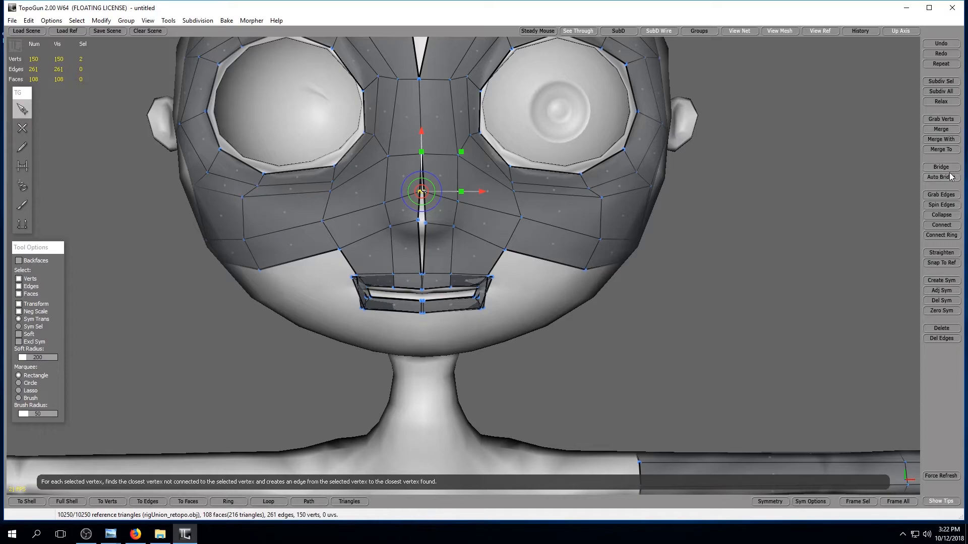
{"action": "left_click", "coordinate": [941, 129]}
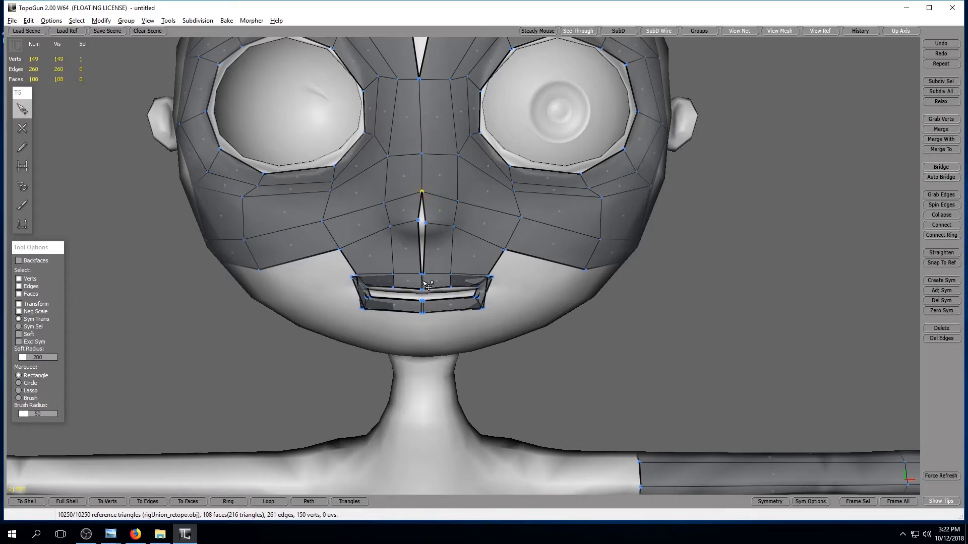
{"action": "left_click", "coordinate": [417, 221]}
Place a connected chain of vertices along the outer edge of the thumb, from near the wrist to the thumb tip.
{"action": "middle_click_drag", "start_coordinate": [650, 289], "coordinate": [517, 297], "text": "alt"}
{"action": "left_click_drag", "start_coordinate": [516, 296], "coordinate": [462, 286], "text": "alt"}
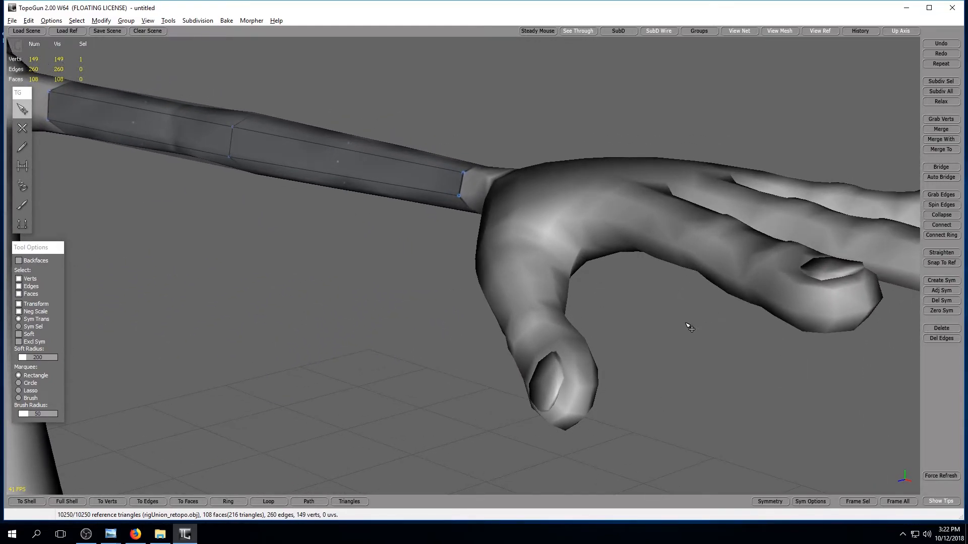
{"action": "left_click_drag", "start_coordinate": [683, 324], "coordinate": [501, 241], "text": "alt"}
{"action": "left_click_drag", "start_coordinate": [148, 155], "coordinate": [95, 112], "text": "alt"}
{"action": "left_click", "coordinate": [22, 128]}
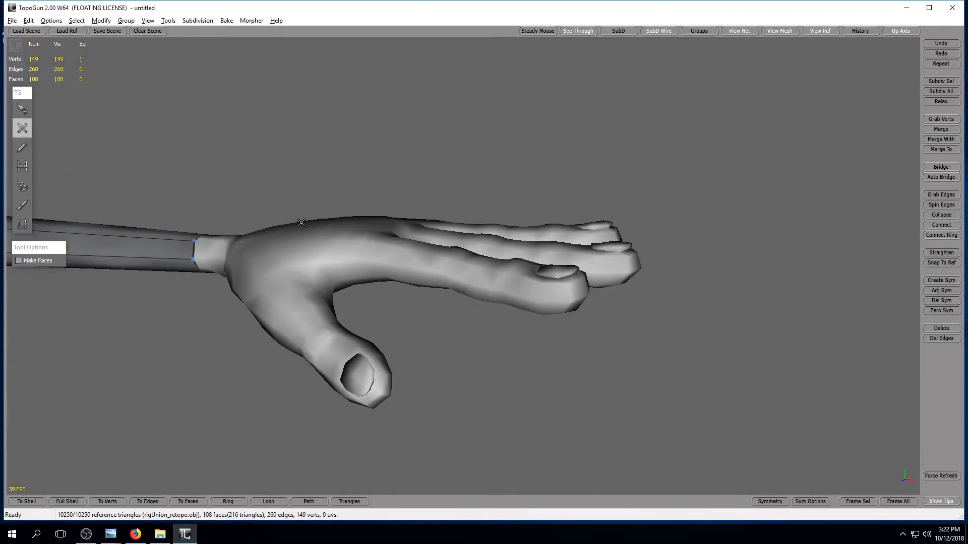
{"action": "left_click_drag", "start_coordinate": [504, 202], "coordinate": [414, 185], "text": "alt"}
{"action": "left_click", "coordinate": [296, 251]}
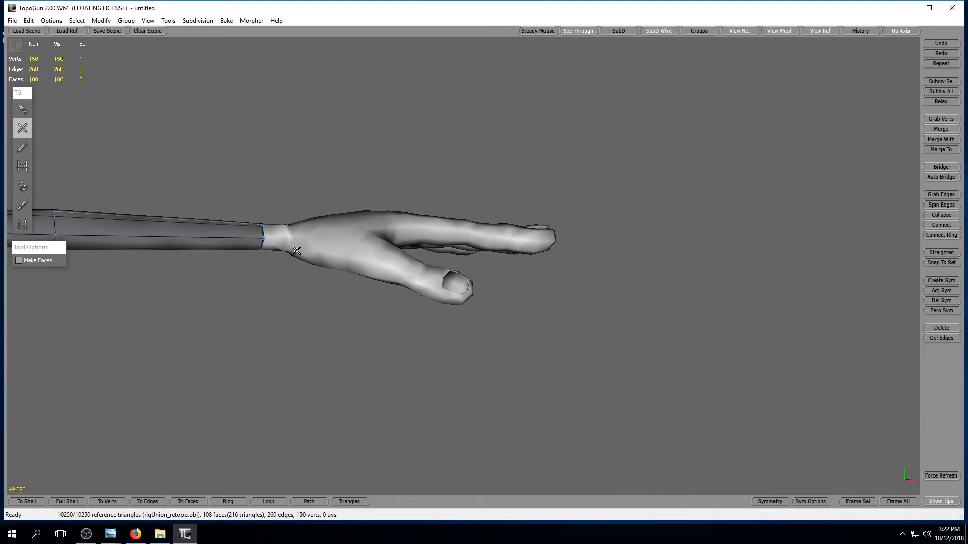
{"action": "left_click", "coordinate": [336, 264]}
{"action": "left_click", "coordinate": [383, 277]}
{"action": "left_click_drag", "start_coordinate": [475, 304], "coordinate": [439, 280], "text": "alt"}
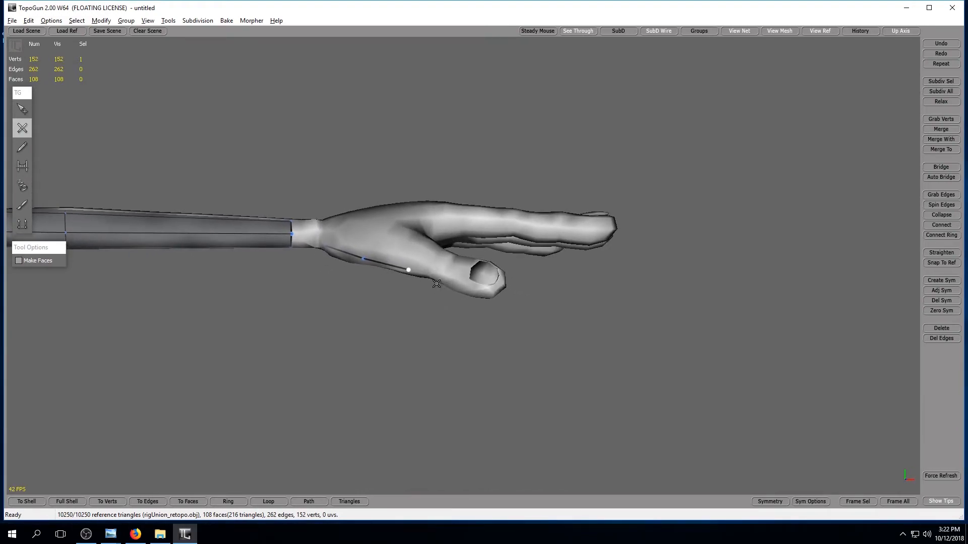
{"action": "left_click", "coordinate": [442, 279]}
{"action": "left_click", "coordinate": [465, 292]}
{"action": "left_click", "coordinate": [494, 294]}
Continue the vertex chain around the thumb tip and along the thumb's inner side to the base of the index finger.
{"action": "left_click_drag", "start_coordinate": [546, 293], "coordinate": [404, 326], "text": "alt"}
{"action": "left_click", "coordinate": [161, 361]}
{"action": "left_click", "coordinate": [164, 332]}
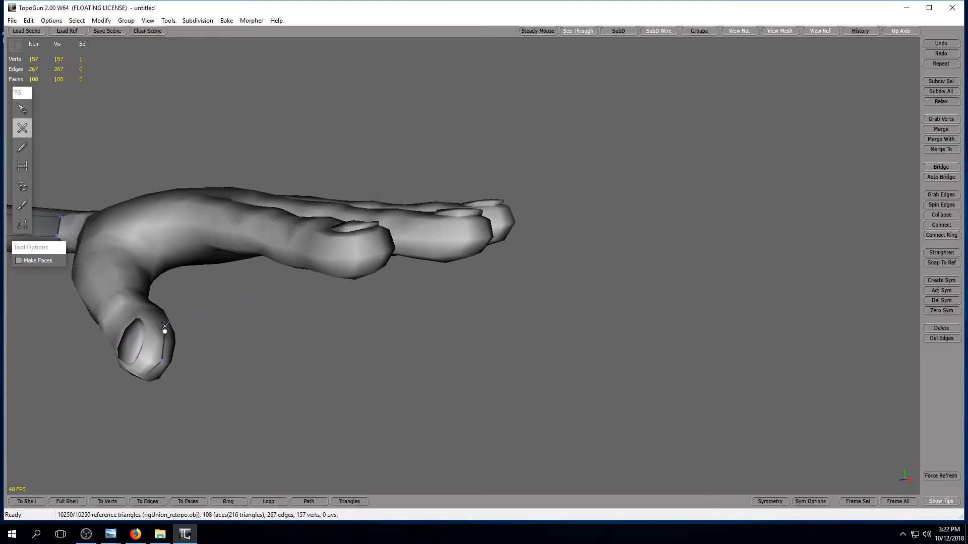
{"action": "left_click", "coordinate": [156, 311]}
{"action": "left_click", "coordinate": [143, 297]}
{"action": "left_click", "coordinate": [148, 278]}
{"action": "left_click", "coordinate": [164, 261]}
{"action": "left_click", "coordinate": [201, 250]}
{"action": "left_click_drag", "start_coordinate": [241, 252], "coordinate": [121, 155], "text": "alt"}
{"action": "left_click", "coordinate": [25, 112]}
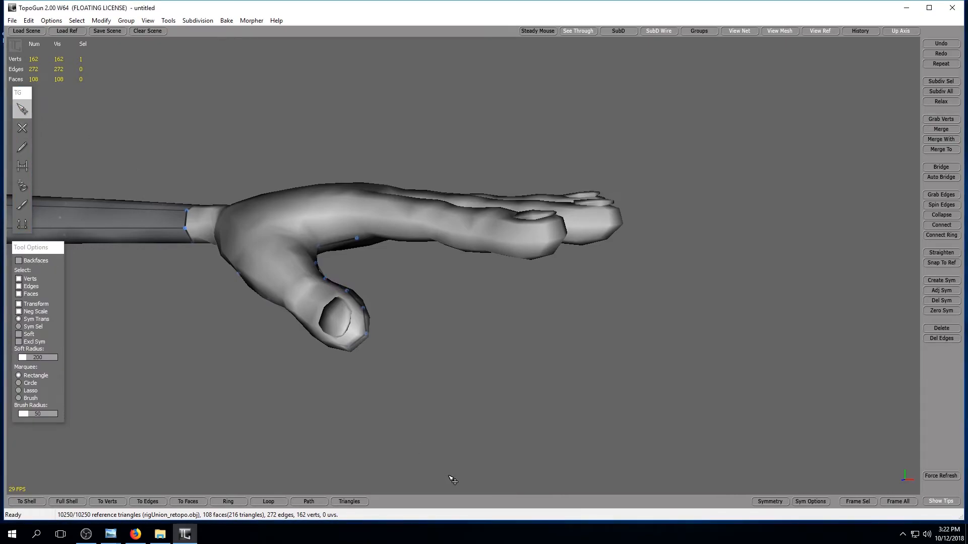
Build a tube mesh with 6 divisions around the finger farthest from the thumb, using three cross-sections from its base to near the nail.
{"action": "left_click_drag", "start_coordinate": [440, 405], "coordinate": [363, 256], "text": "alt"}
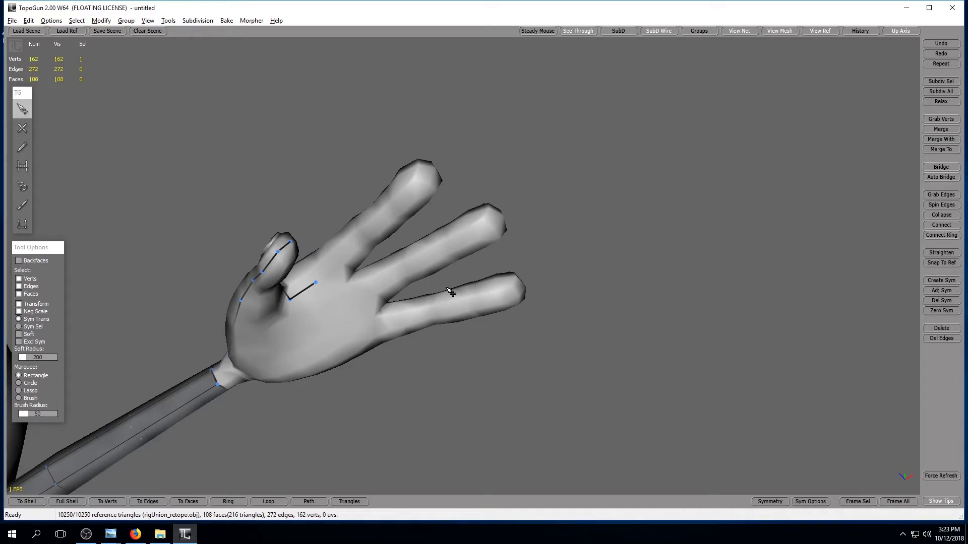
{"action": "left_click_drag", "start_coordinate": [448, 289], "coordinate": [495, 263], "text": "alt"}
{"action": "left_click_drag", "start_coordinate": [528, 343], "coordinate": [454, 240], "text": "alt"}
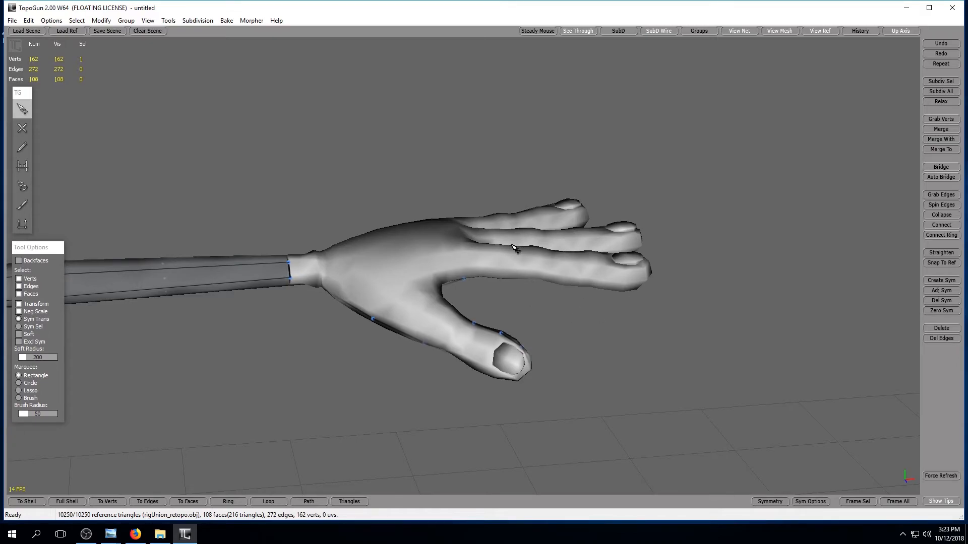
{"action": "left_click_drag", "start_coordinate": [610, 320], "coordinate": [10, 320], "text": "alt"}
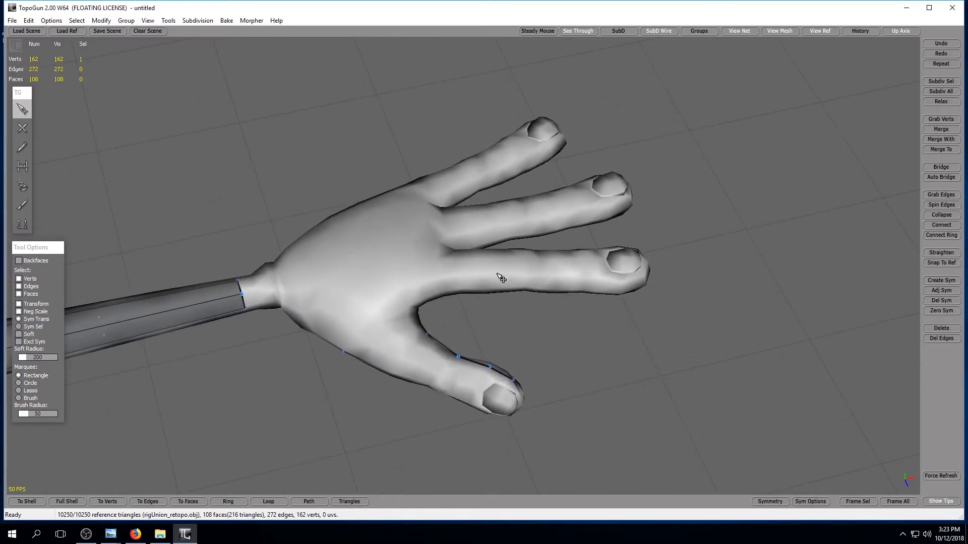
{"action": "left_click", "coordinate": [23, 225]}
{"action": "mouse_move", "coordinate": [558, 310]}
{"action": "left_mouse_down", "text": "alt"}
{"action": "mouse_move", "coordinate": [573, 331]}
{"action": "mouse_move", "coordinate": [553, 321]}
{"action": "left_mouse_up", "text": "alt"}
{"action": "middle_click_drag", "start_coordinate": [552, 320], "coordinate": [566, 328], "text": "alt"}
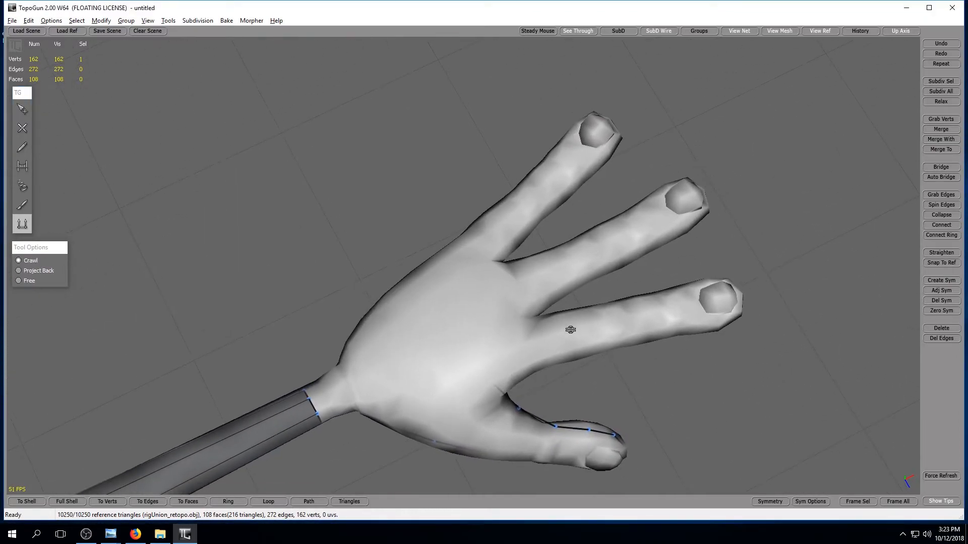
{"action": "left_click", "coordinate": [22, 186]}
{"action": "left_click_drag", "start_coordinate": [435, 206], "coordinate": [529, 260]}
{"action": "left_click_drag", "start_coordinate": [501, 172], "coordinate": [570, 208]}
{"action": "left_click_drag", "start_coordinate": [530, 132], "coordinate": [598, 170]}
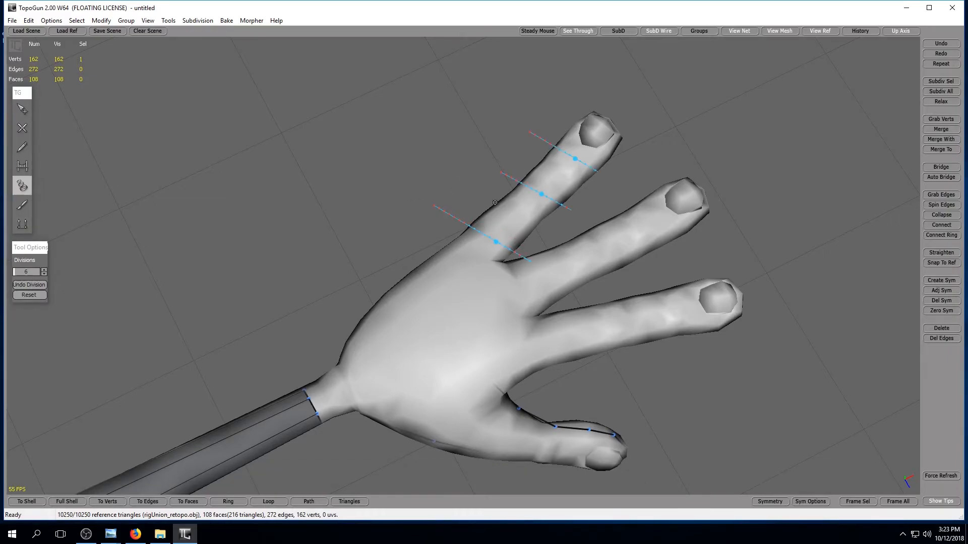
{"action": "key", "text": "Return"}
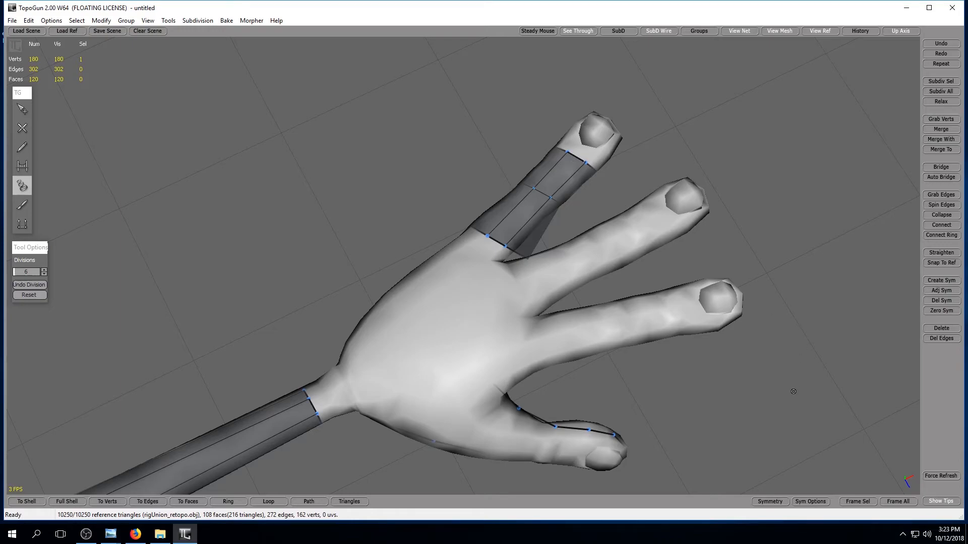
Examine how the finger tube and arm mesh wrap the reference from the back, side and palm of the hand.
{"action": "left_click_drag", "start_coordinate": [635, 440], "coordinate": [574, 372], "text": "alt"}
{"action": "right_click_drag", "start_coordinate": [574, 372], "coordinate": [535, 352], "text": "alt"}
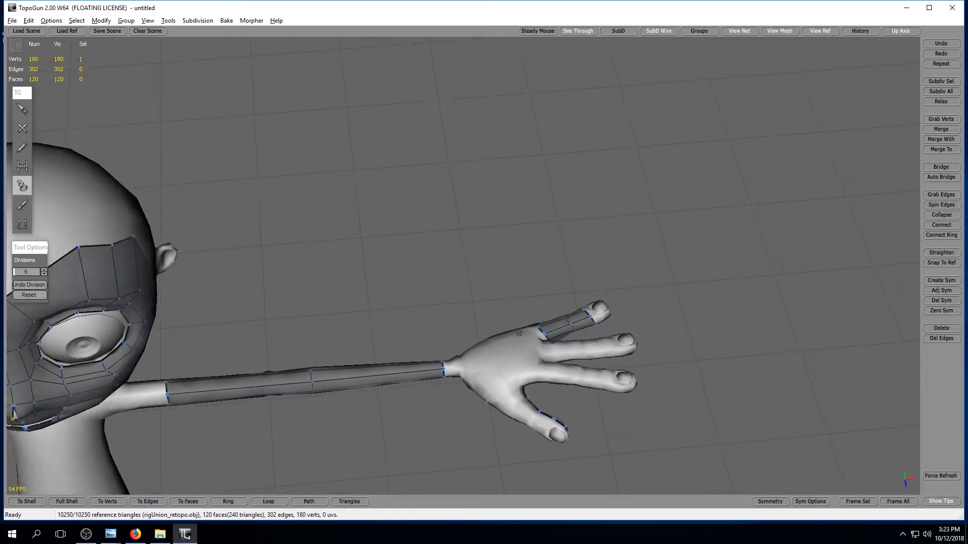
{"action": "left_click_drag", "start_coordinate": [534, 353], "coordinate": [496, 290], "text": "alt"}
{"action": "right_click_drag", "start_coordinate": [497, 290], "coordinate": [640, 443], "text": "alt"}
{"action": "middle_click_drag", "start_coordinate": [640, 444], "coordinate": [532, 332], "text": "alt"}
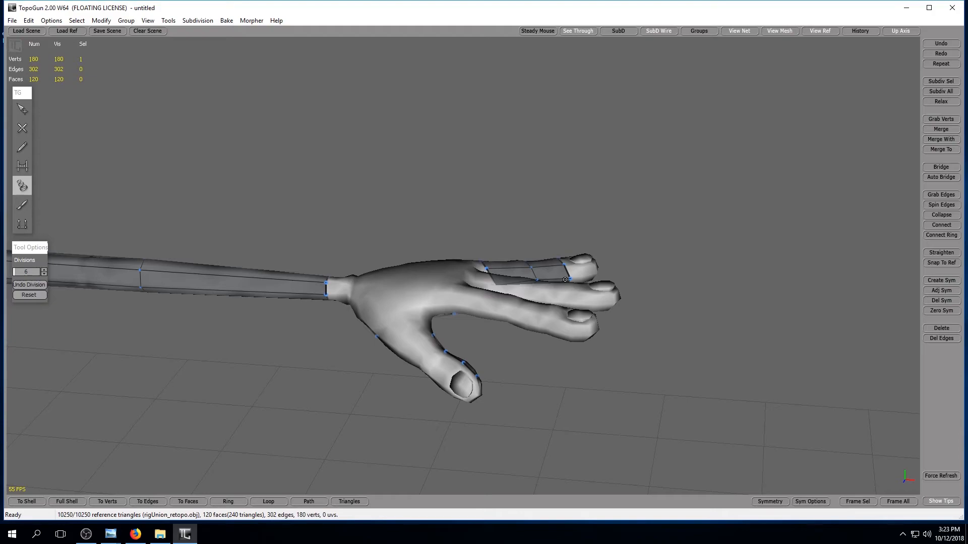
{"action": "middle_click_drag", "start_coordinate": [565, 319], "coordinate": [568, 420]}
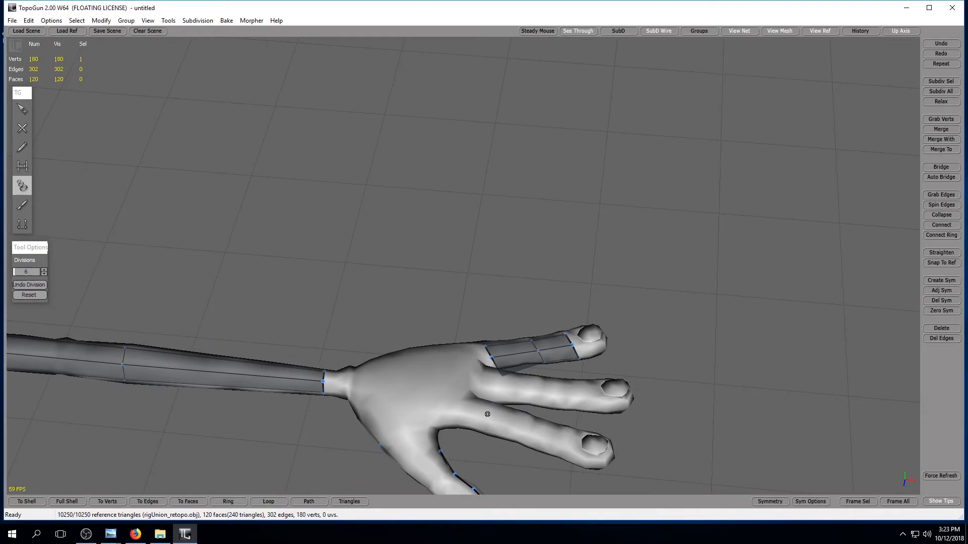
{"action": "middle_click_drag", "start_coordinate": [517, 367], "coordinate": [414, 83]}
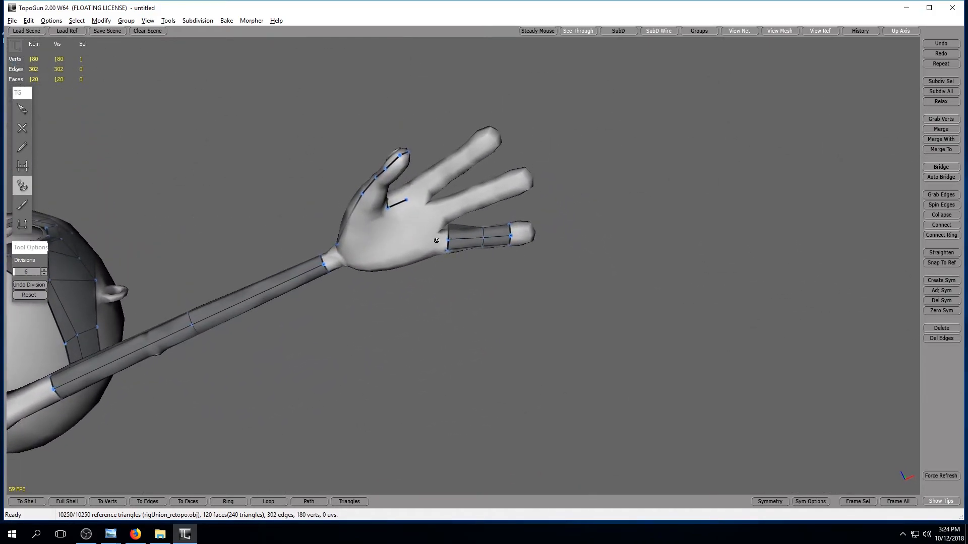
{"action": "middle_click_drag", "start_coordinate": [437, 240], "coordinate": [446, 260], "text": "alt"}
{"action": "key", "text": "alt"}
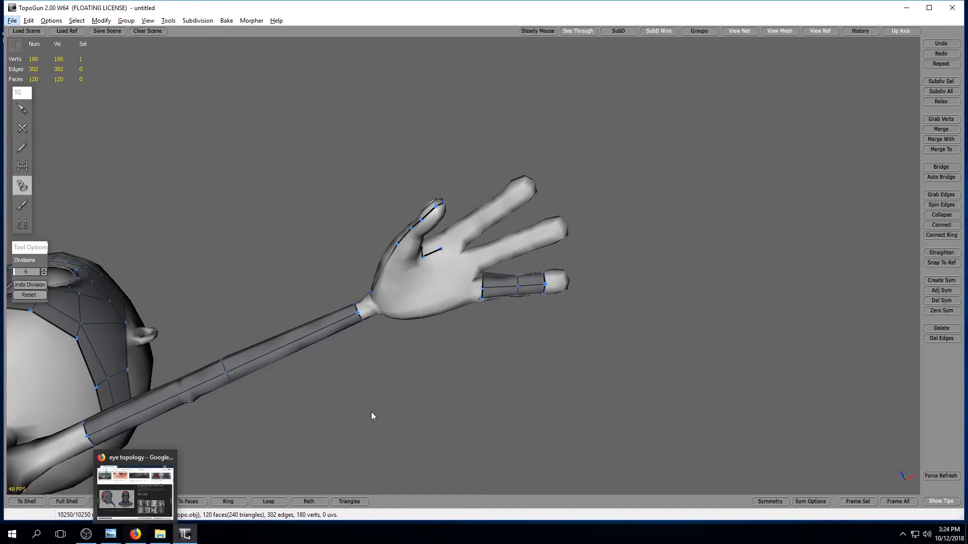
Switch to Firefox and replace the eye topology image search with a search for "hand topology".
{"action": "left_click", "coordinate": [136, 535]}
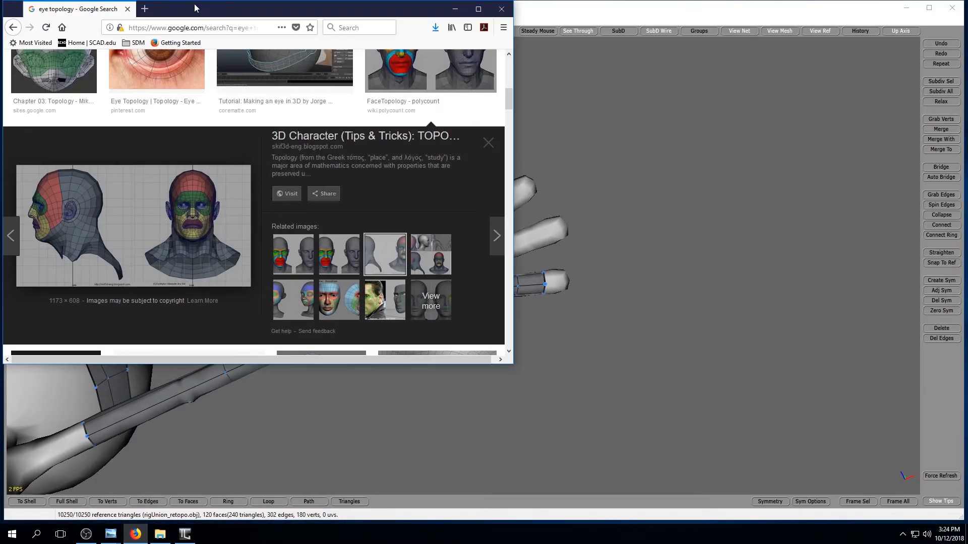
{"action": "scroll", "coordinate": [235, 95], "scroll_direction": "up", "scroll_amount": 5}
{"action": "left_click", "coordinate": [195, 78]}
{"action": "key", "text": "ctrl+a"}
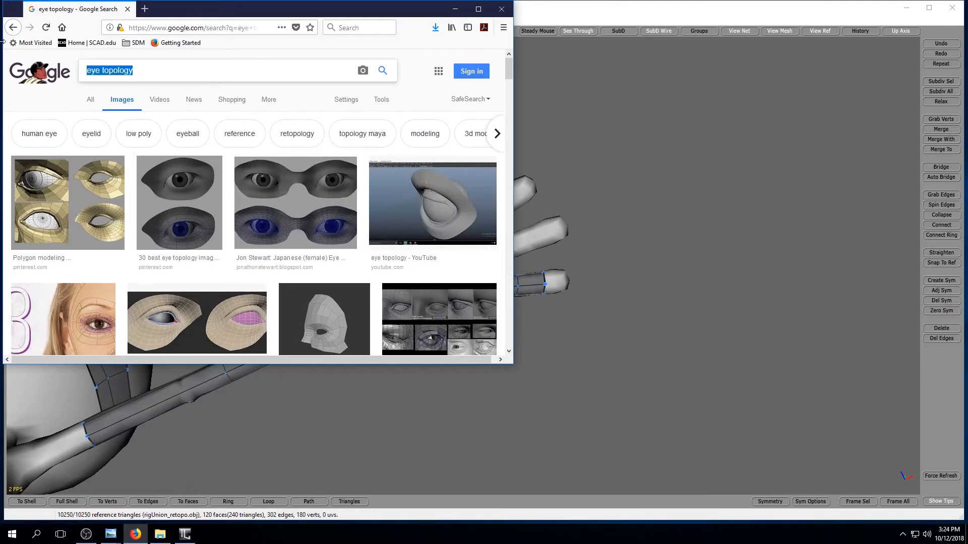
{"action": "type", "text": "hand t"}
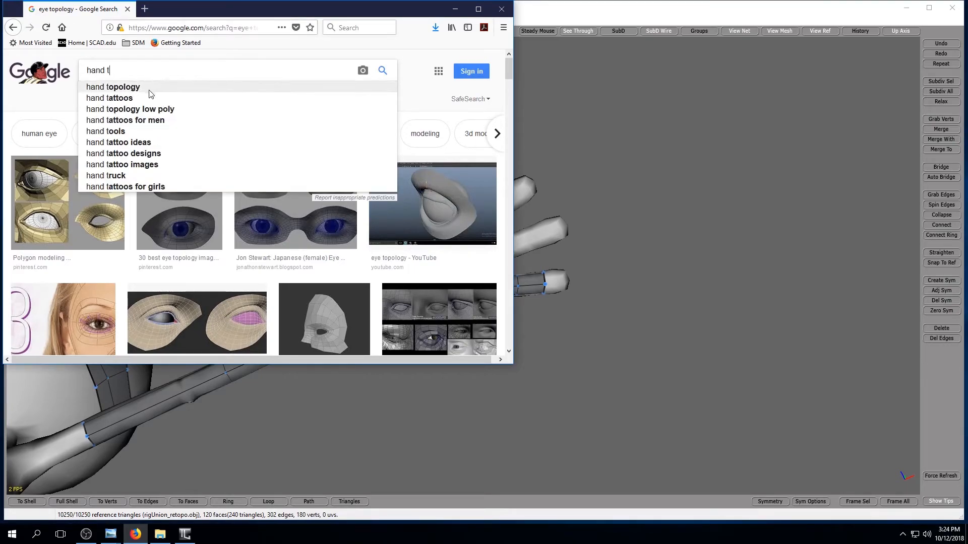
{"action": "left_click", "coordinate": [189, 89]}
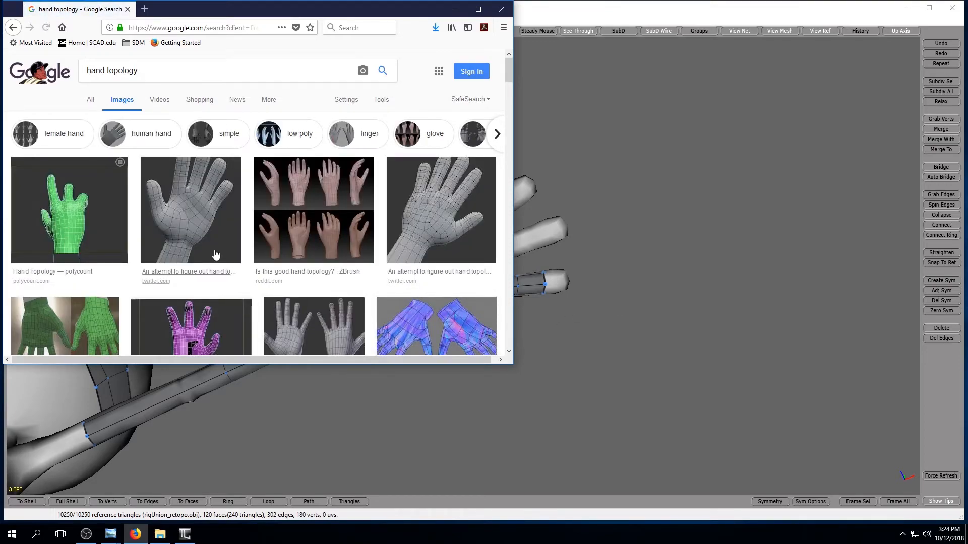
Look through hand wireframe references, including Basic hand topology and the colour-coded EZ Zsphere Hand image, and minimize the browser.
{"action": "left_click", "coordinate": [193, 216]}
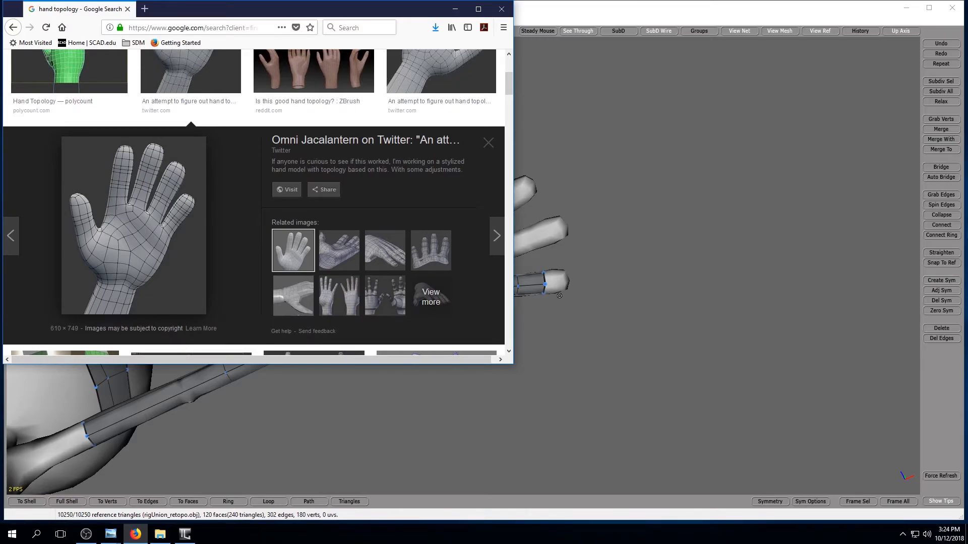
{"action": "left_click", "coordinate": [379, 257]}
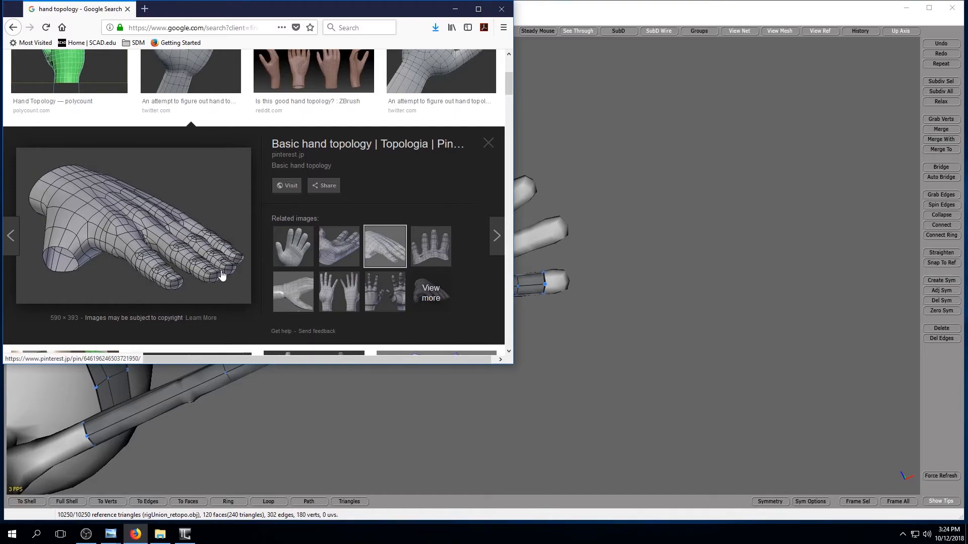
{"action": "scroll", "coordinate": [281, 276], "scroll_direction": "down", "scroll_amount": 5}
{"action": "scroll", "coordinate": [364, 276], "scroll_direction": "down", "scroll_amount": 1}
{"action": "scroll", "coordinate": [364, 279], "scroll_direction": "down", "scroll_amount": 4}
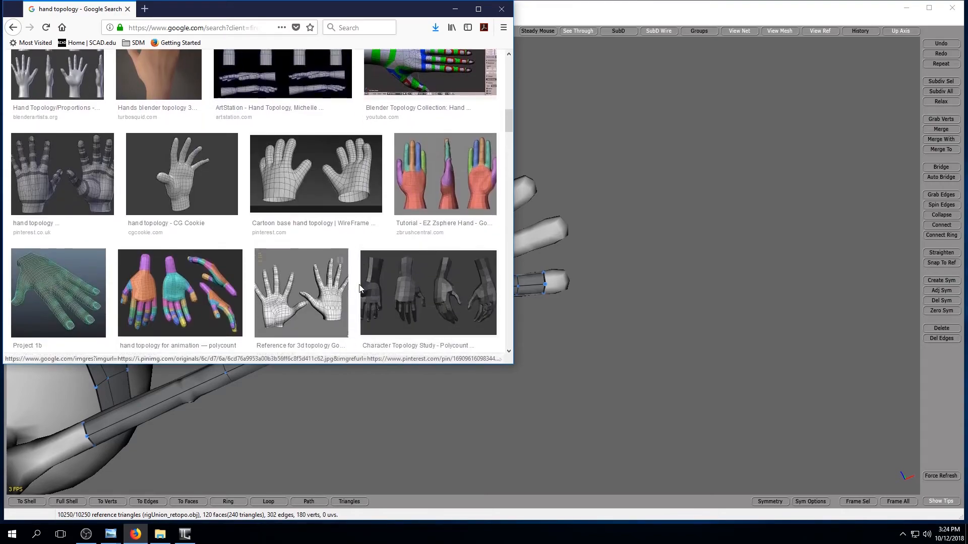
{"action": "scroll", "coordinate": [454, 116], "scroll_direction": "up", "scroll_amount": 2}
{"action": "left_click", "coordinate": [453, 275]}
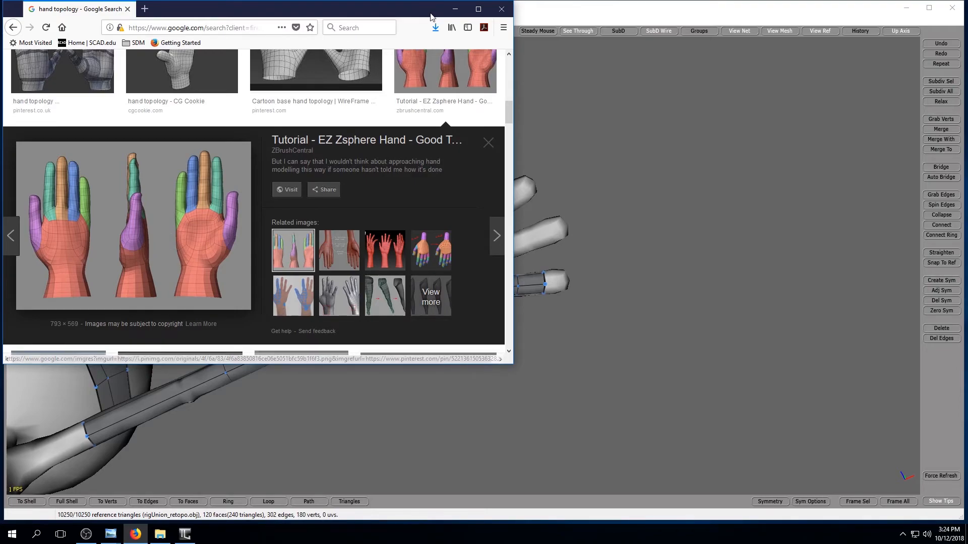
{"action": "left_click", "coordinate": [455, 9]}
Preview the subdivided retopology mesh of the face, arm and finger, and return to the normal scene display.
{"action": "left_click_drag", "start_coordinate": [408, 373], "coordinate": [404, 426], "text": "alt"}
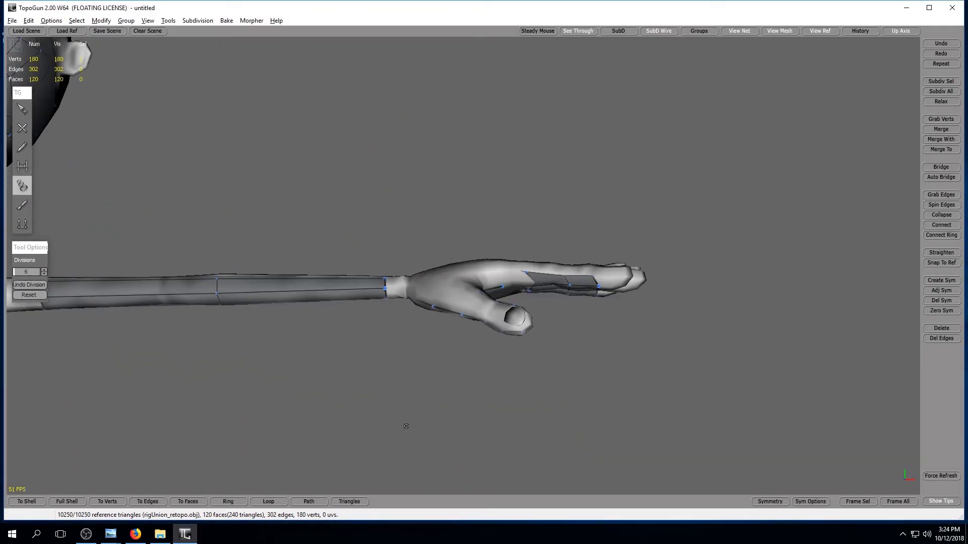
{"action": "right_click_drag", "start_coordinate": [404, 425], "coordinate": [342, 419], "text": "alt"}
{"action": "middle_click_drag", "start_coordinate": [341, 419], "coordinate": [386, 324], "text": "alt"}
{"action": "left_click_drag", "start_coordinate": [385, 324], "coordinate": [405, 354], "text": "alt"}
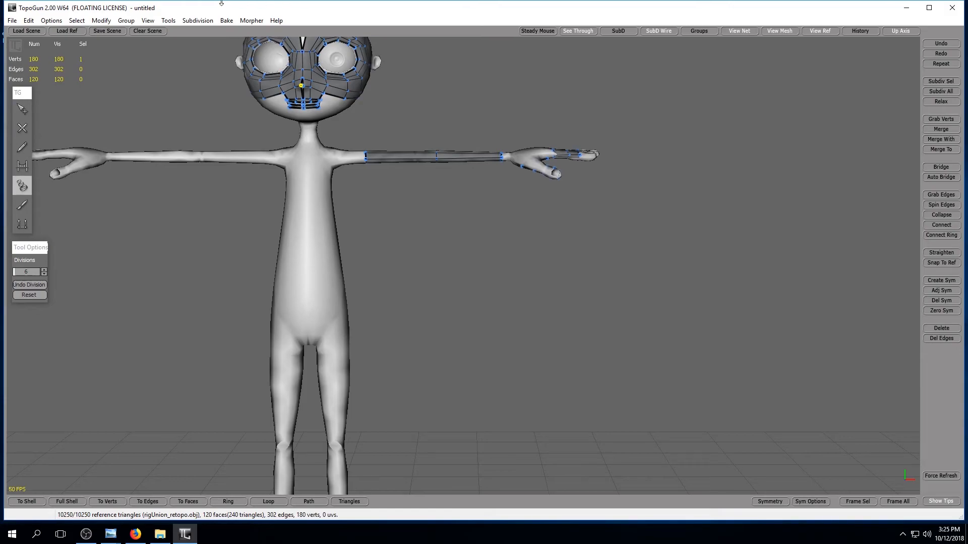
{"action": "left_click", "coordinate": [197, 20]}
{"action": "left_click", "coordinate": [207, 32]}
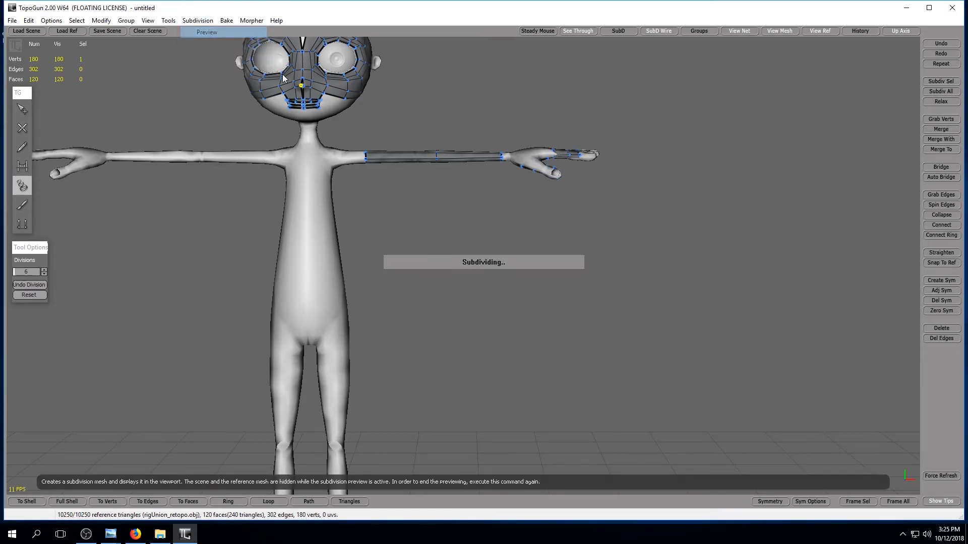
{"action": "middle_click_drag", "start_coordinate": [396, 203], "coordinate": [411, 260]}
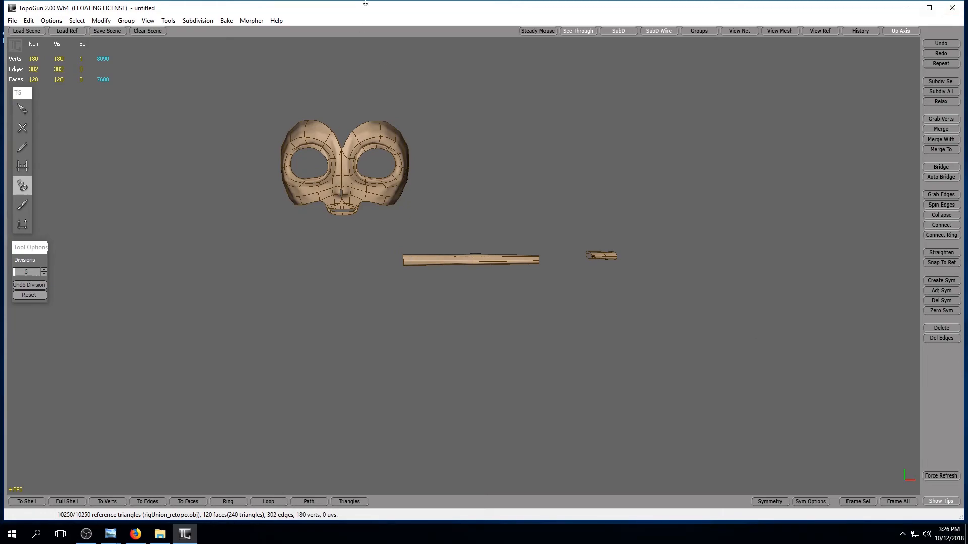
{"action": "left_click", "coordinate": [191, 21]}
{"action": "left_click", "coordinate": [238, 31]}
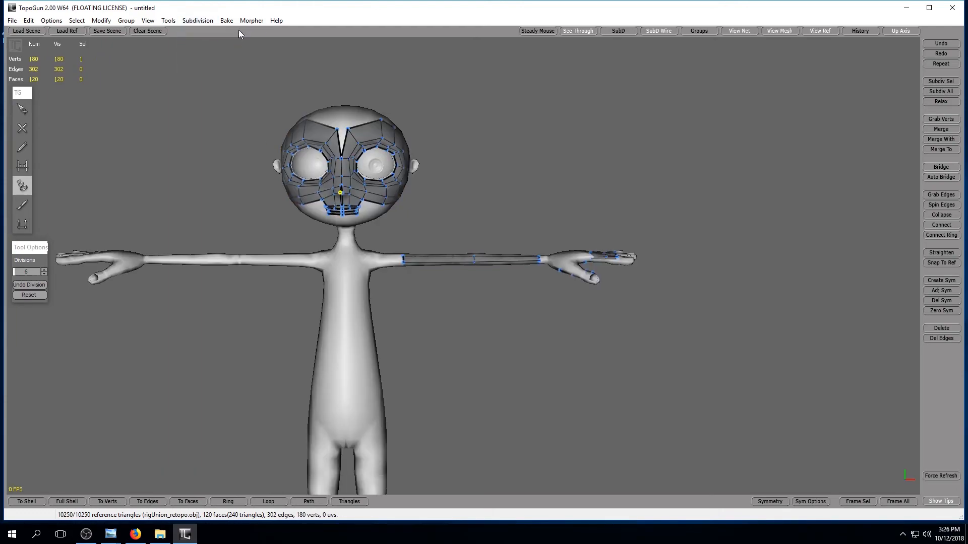
Configure the subdivision parameters with 1 level and ZTL compatibility, and apply them.
{"action": "left_click", "coordinate": [198, 21]}
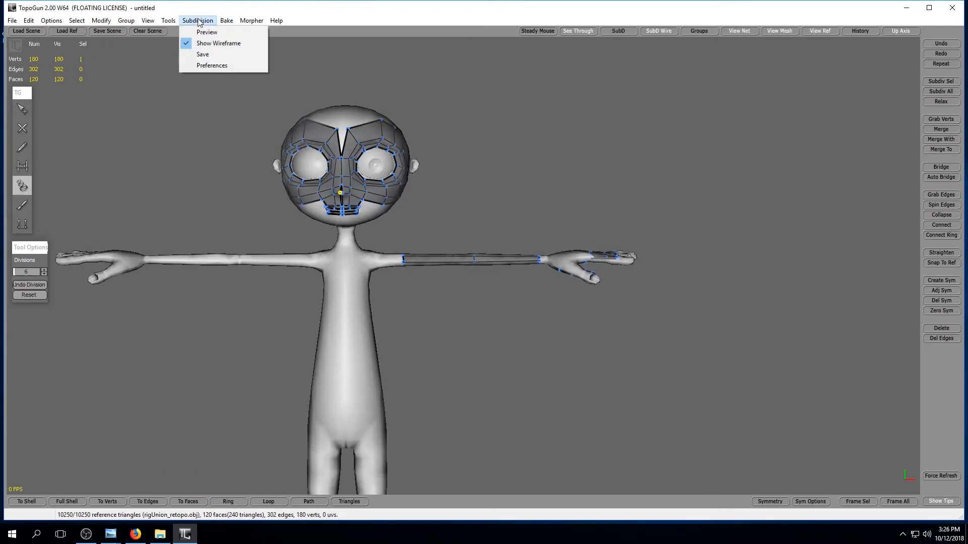
{"action": "left_click", "coordinate": [217, 65]}
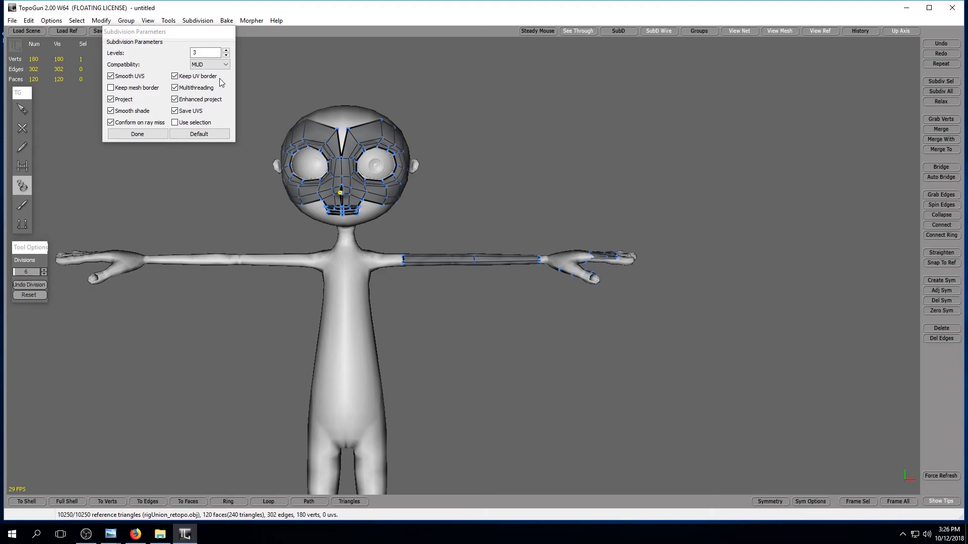
{"action": "left_click", "coordinate": [226, 56]}
{"action": "left_click", "coordinate": [226, 56]}
{"action": "left_click", "coordinate": [225, 65]}
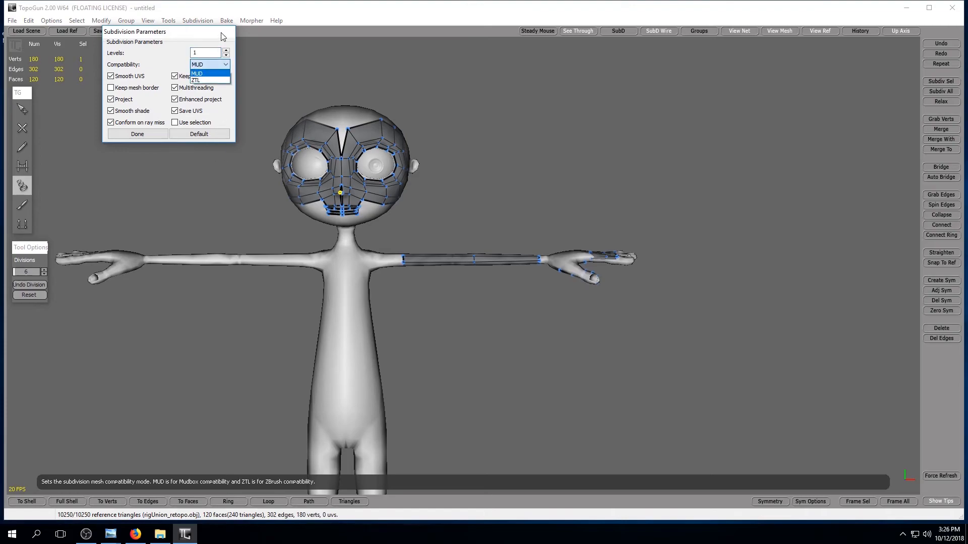
{"action": "left_click", "coordinate": [209, 80]}
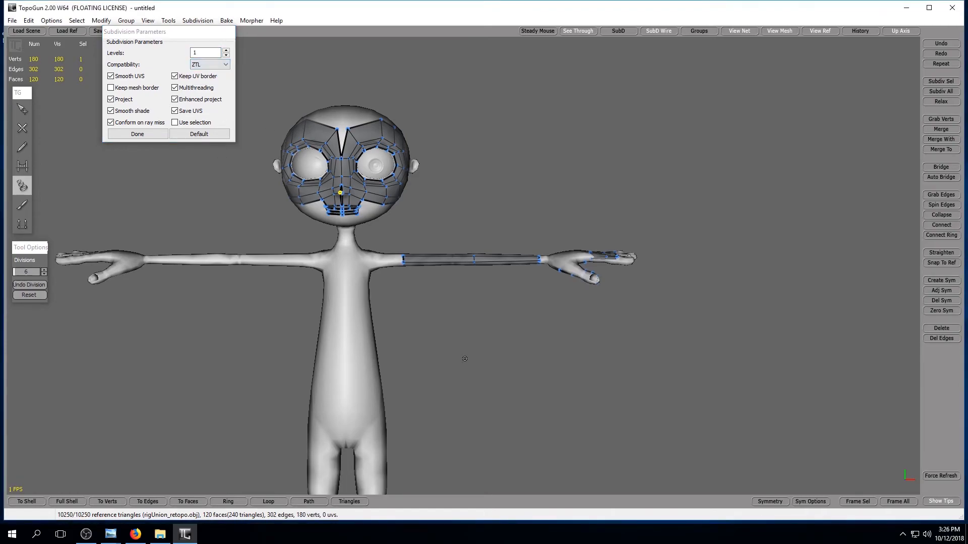
{"action": "left_click", "coordinate": [158, 136]}
Save the subdivision mesh to the Desktop as subdivision.obj in Alias OBJ format.
{"action": "left_click", "coordinate": [196, 21]}
{"action": "left_click", "coordinate": [248, 54]}
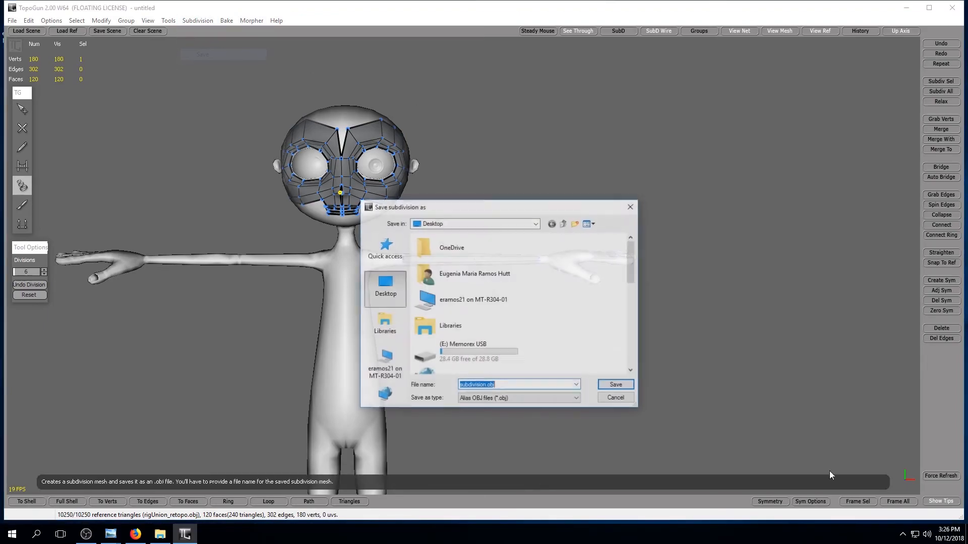
{"action": "left_click", "coordinate": [624, 385]}
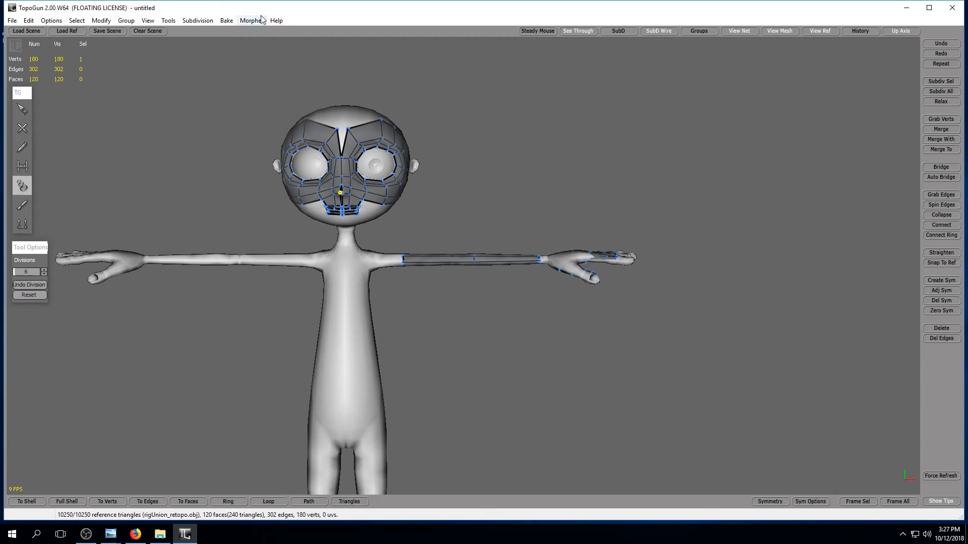
Show the subdivided mesh once more to check its smoothed quads, and switch back to the editable mesh on the reference.
{"action": "left_click", "coordinate": [197, 20]}
{"action": "left_click", "coordinate": [205, 32]}
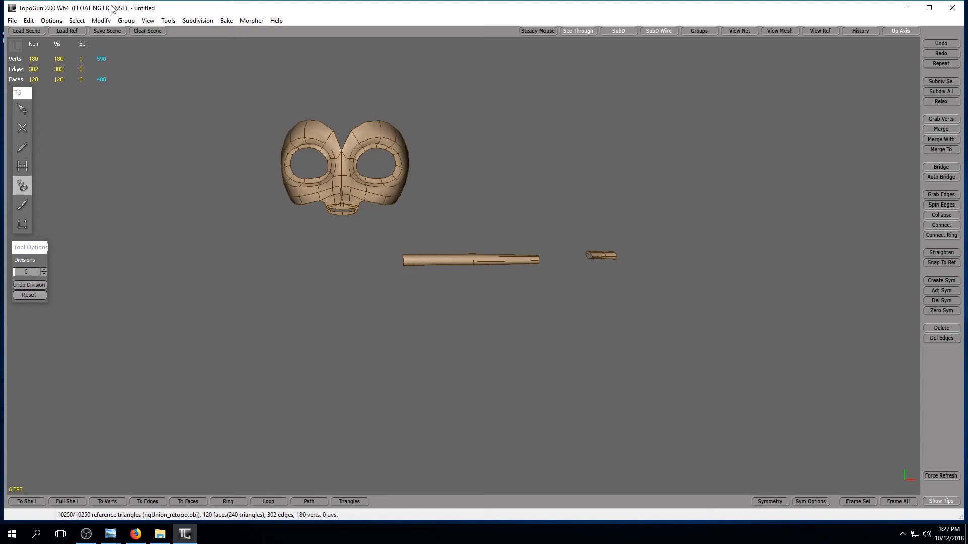
{"action": "left_click", "coordinate": [198, 21]}
{"action": "left_click", "coordinate": [207, 34]}
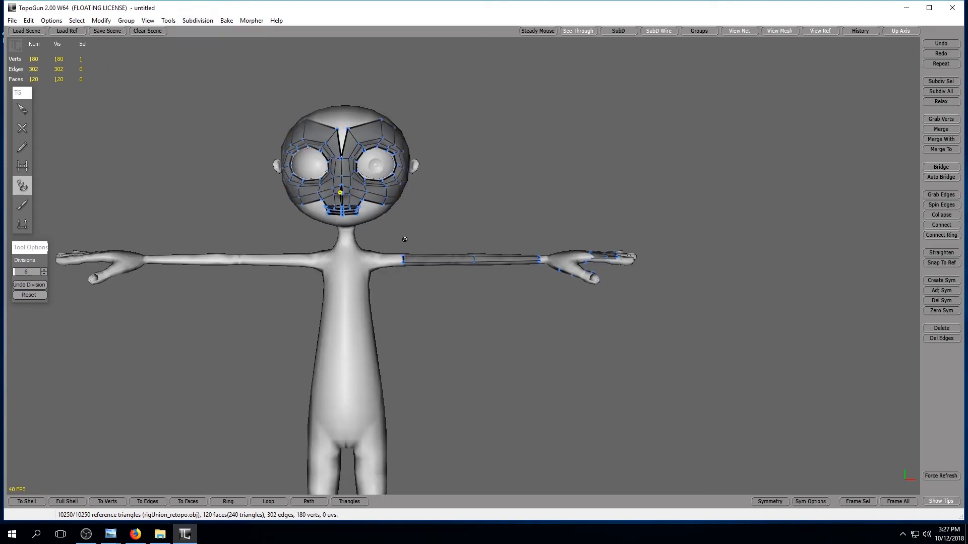
With SimpleCreate, split the edges across the brow above the character's left eye to start an extra edge loop.
{"action": "left_click_drag", "start_coordinate": [386, 204], "coordinate": [401, 237], "text": "alt"}
{"action": "right_click_drag", "start_coordinate": [402, 237], "coordinate": [454, 249], "text": "alt"}
{"action": "middle_click_drag", "start_coordinate": [453, 248], "coordinate": [515, 264], "text": "alt"}
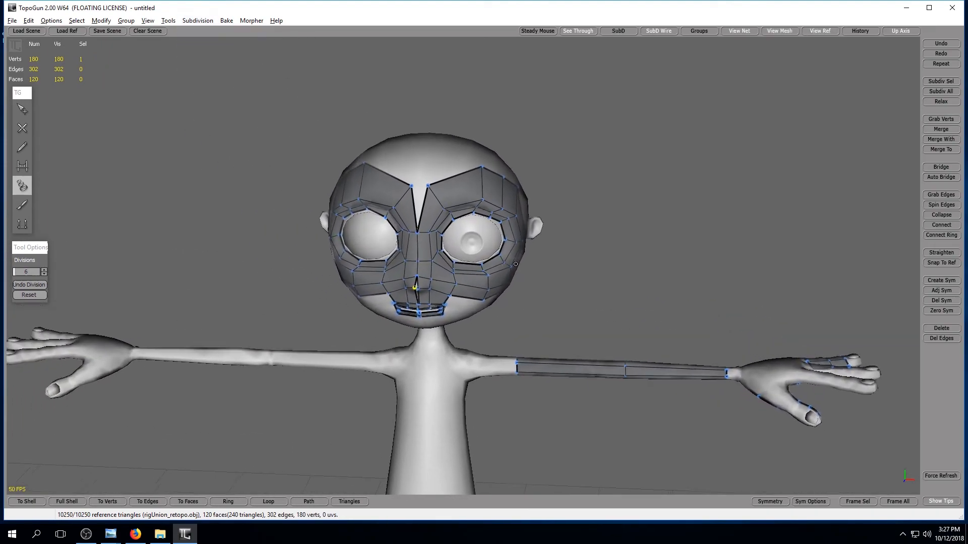
{"action": "right_click_drag", "start_coordinate": [515, 264], "coordinate": [410, 25], "text": "alt"}
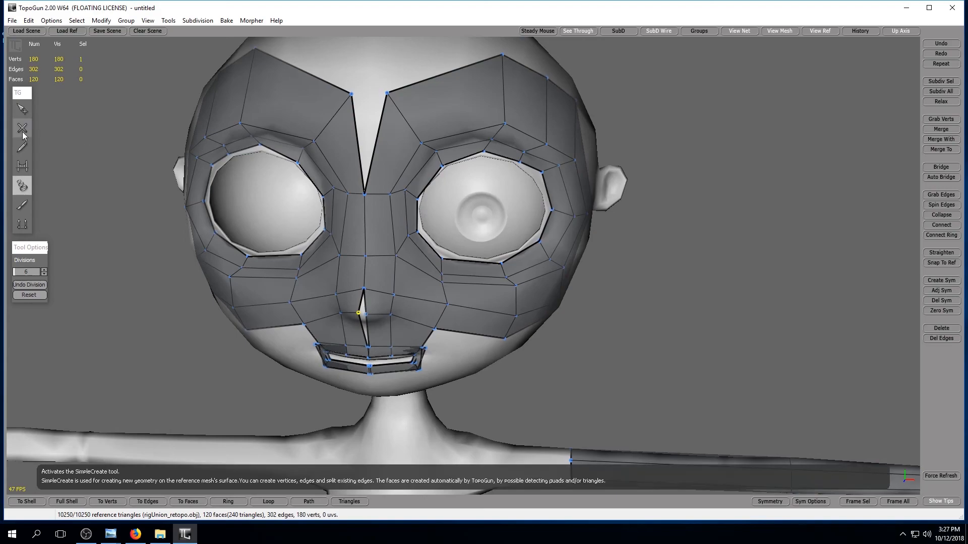
{"action": "left_click", "coordinate": [22, 130]}
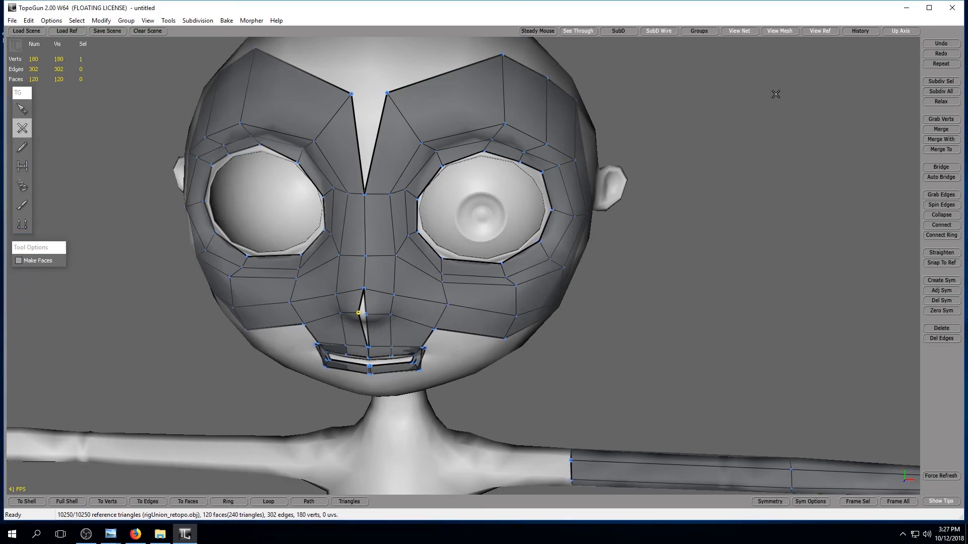
{"action": "left_click", "coordinate": [411, 127]}
{"action": "left_click", "coordinate": [503, 96]}
{"action": "left_click", "coordinate": [550, 109]}
Continue the extra edge loop around the character's left eye, splitting the edges down the temple and across the cheek.
{"action": "left_click_drag", "start_coordinate": [649, 147], "coordinate": [571, 170], "text": "alt"}
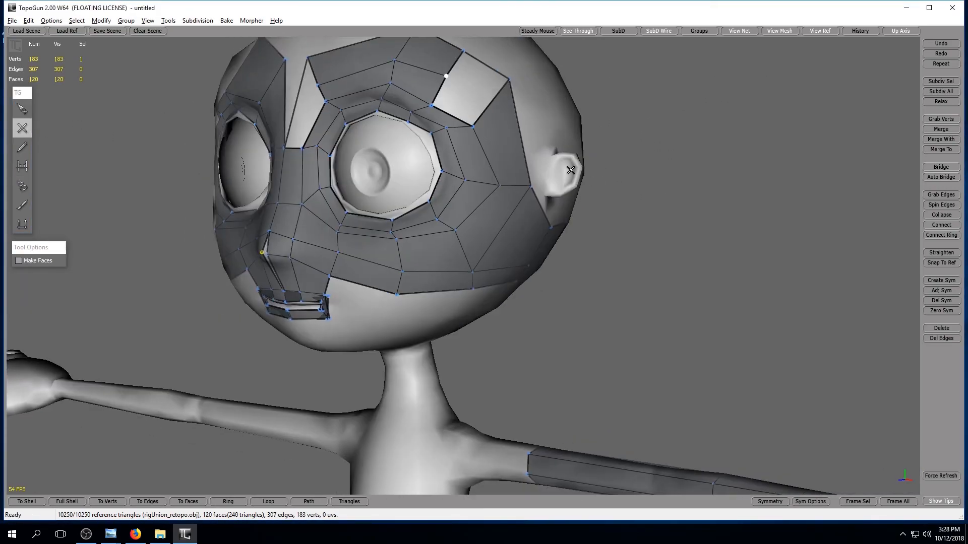
{"action": "left_click", "coordinate": [483, 104]}
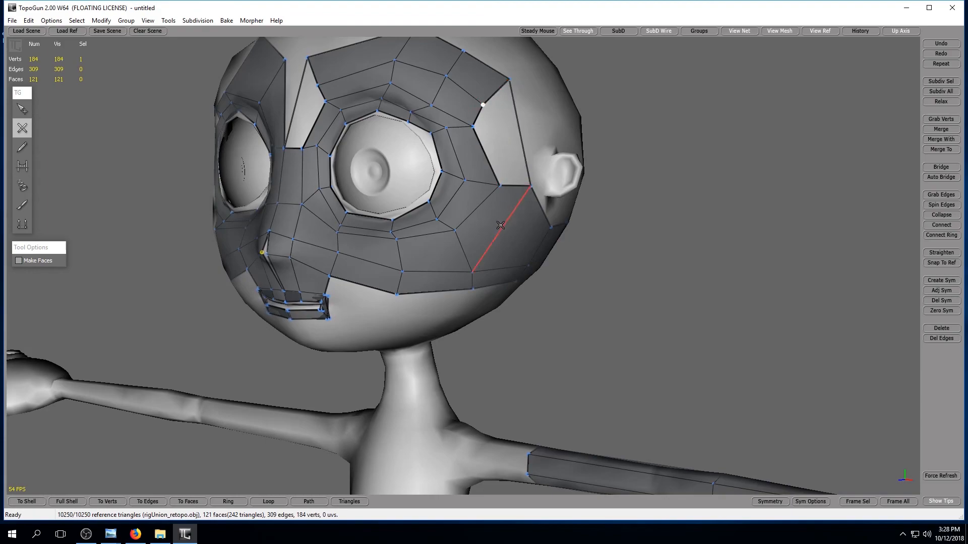
{"action": "left_click", "coordinate": [512, 183]}
{"action": "left_click", "coordinate": [467, 247]}
{"action": "left_click", "coordinate": [399, 257]}
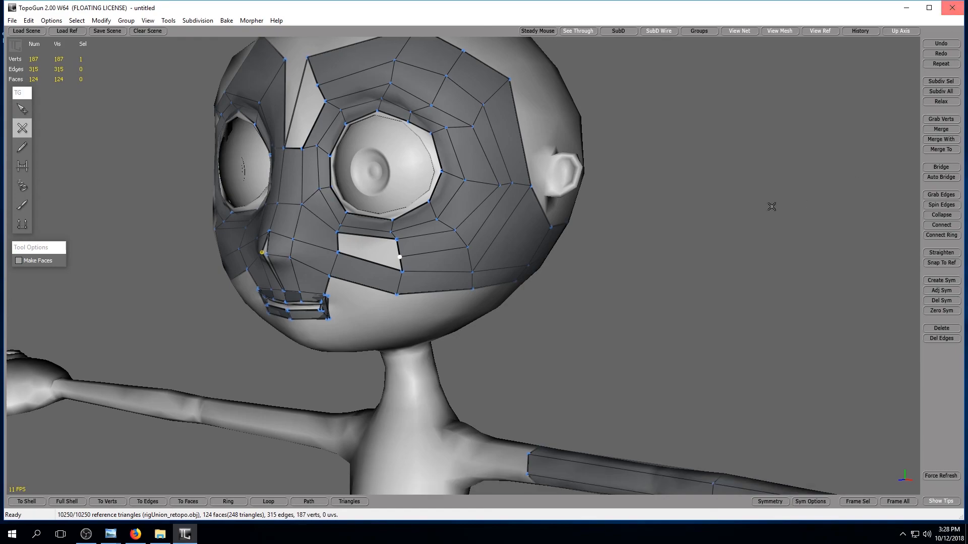
With SimpleEdit, select the two vertices on either side of the open forehead gap and merge them at the centre.
{"action": "left_click_drag", "start_coordinate": [568, 245], "coordinate": [649, 262], "text": "alt"}
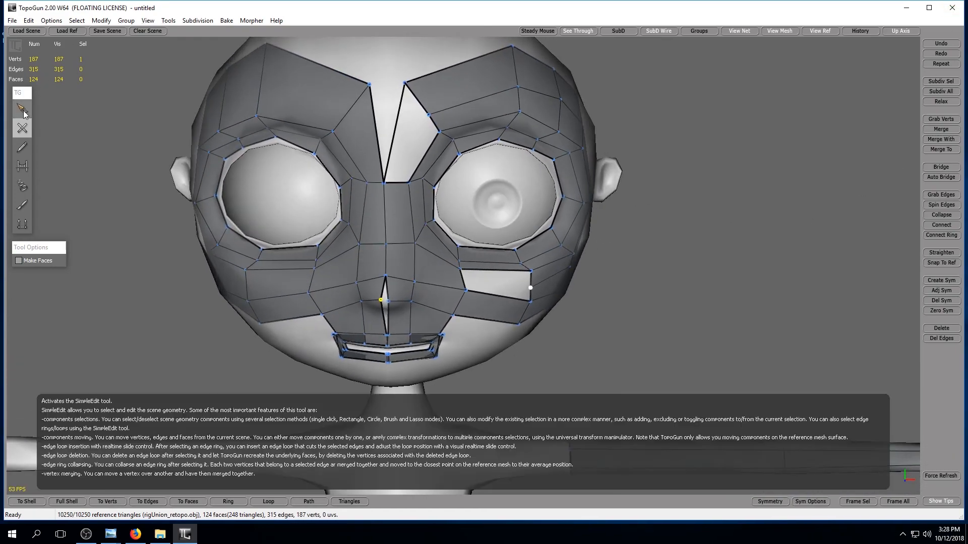
{"action": "left_click", "coordinate": [22, 109]}
{"action": "left_click", "coordinate": [405, 84]}
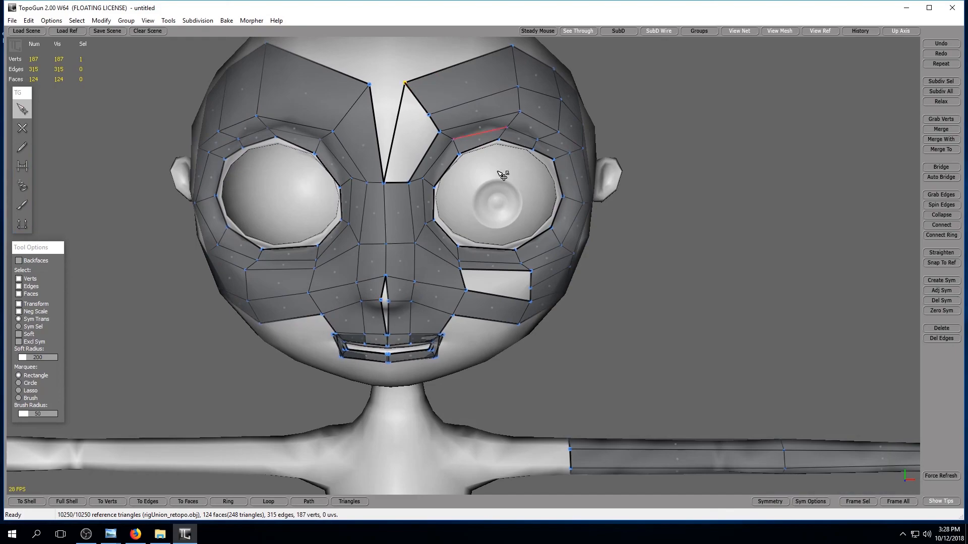
{"action": "left_click", "coordinate": [371, 85], "text": "shift"}
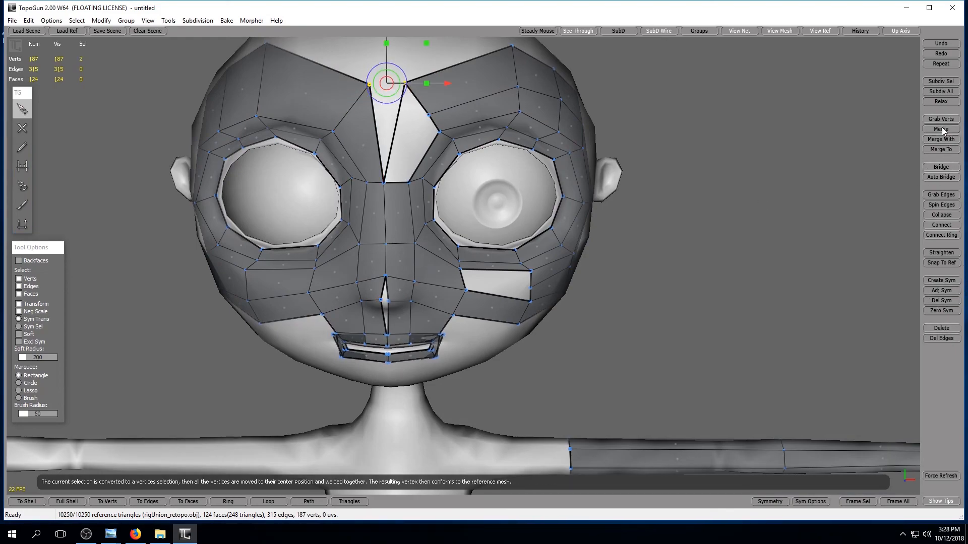
{"action": "left_click", "coordinate": [942, 150]}
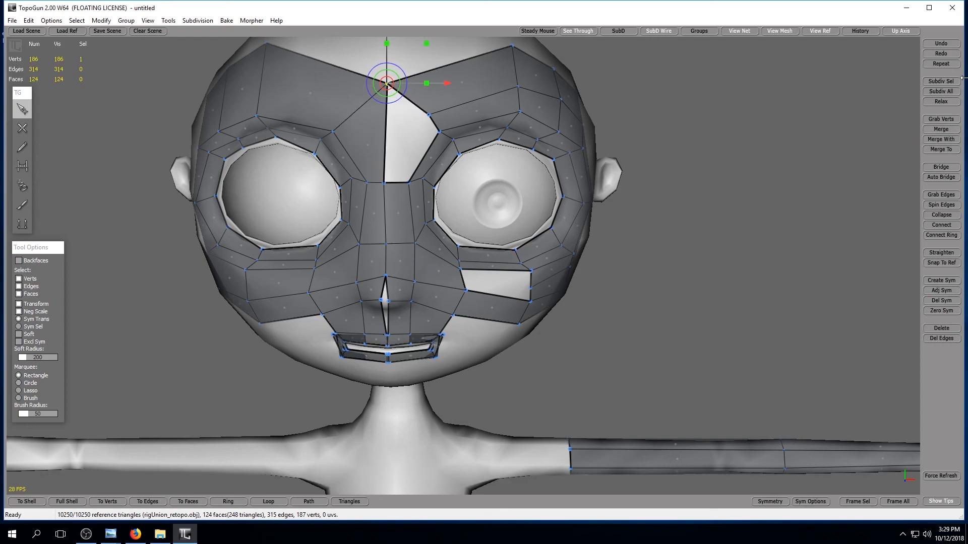